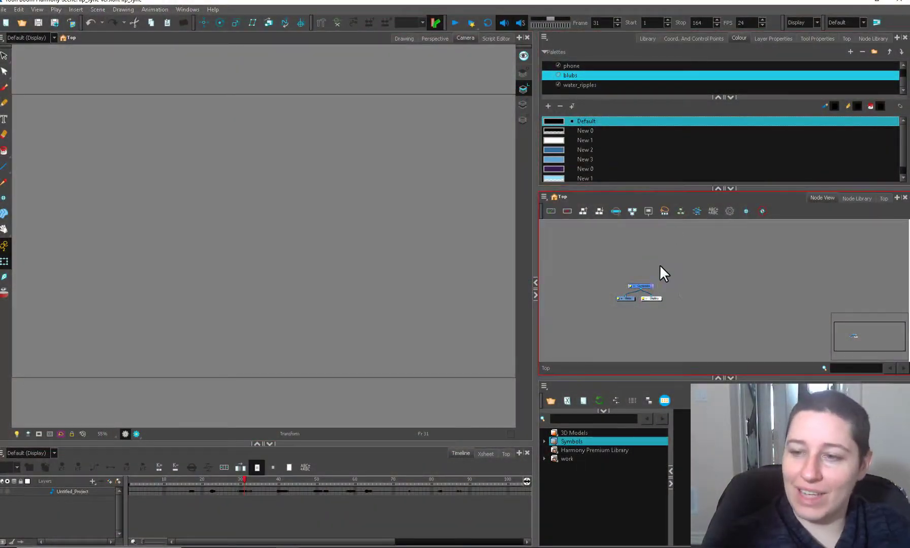
Add the asdf drawing template from the work library to the node network and connect it to the composite.
{"action": "left_click", "coordinate": [546, 459]}
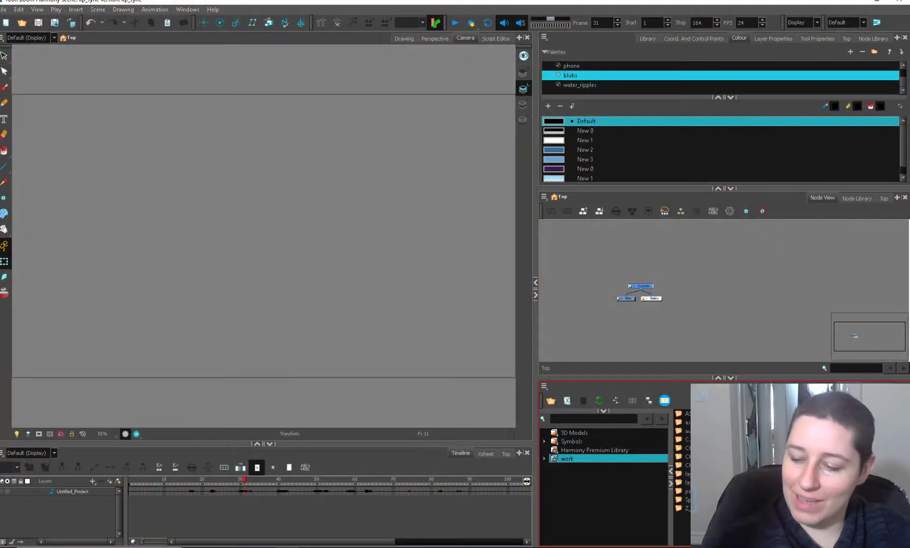
{"action": "left_click_drag", "start_coordinate": [686, 422], "coordinate": [647, 253]}
{"action": "left_click_drag", "start_coordinate": [638, 285], "coordinate": [640, 286]}
{"action": "left_click", "coordinate": [651, 248]}
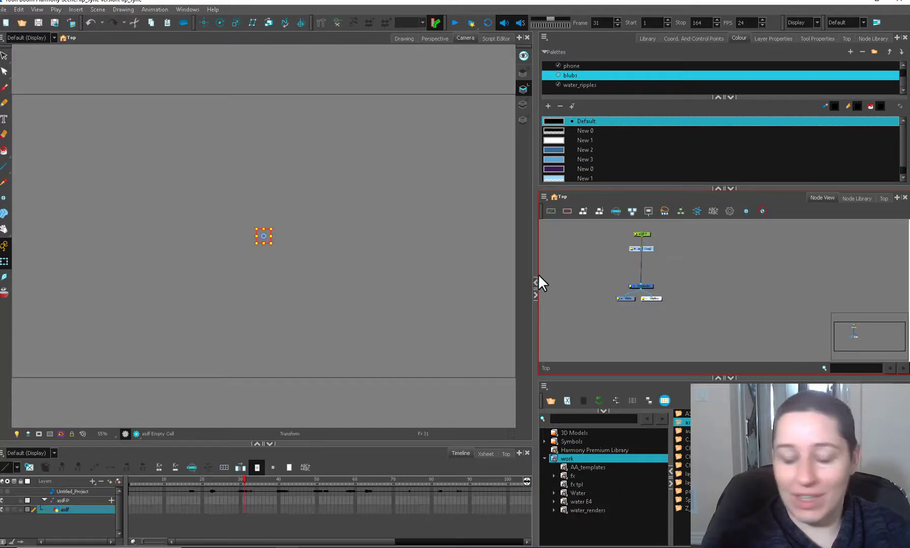
Draw two concentric circles near the middle of the camera frame and fill the ring between them with the black Default colour.
{"action": "key", "text": "alt+="}
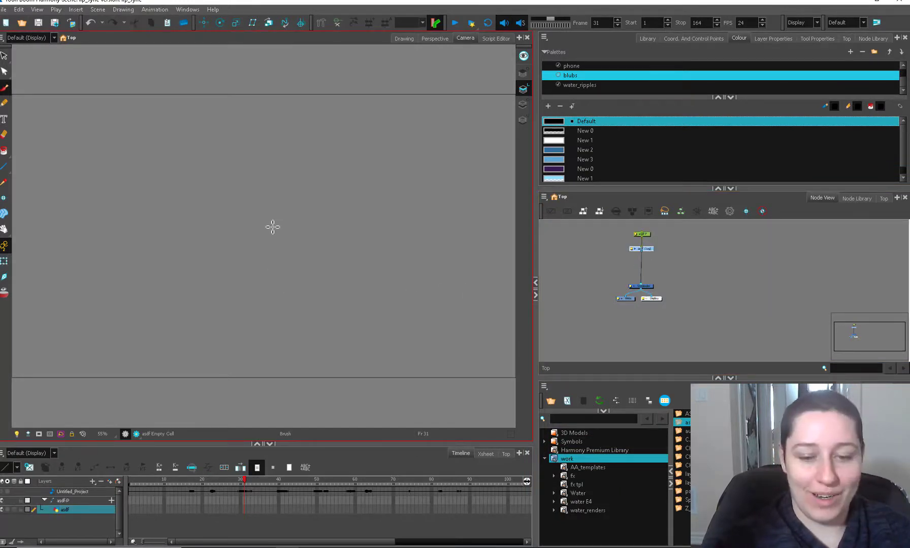
{"action": "left_click_drag", "start_coordinate": [273, 243], "coordinate": [301, 222]}
{"action": "key", "text": "alt+s"}
{"action": "key", "text": "ctrl+a"}
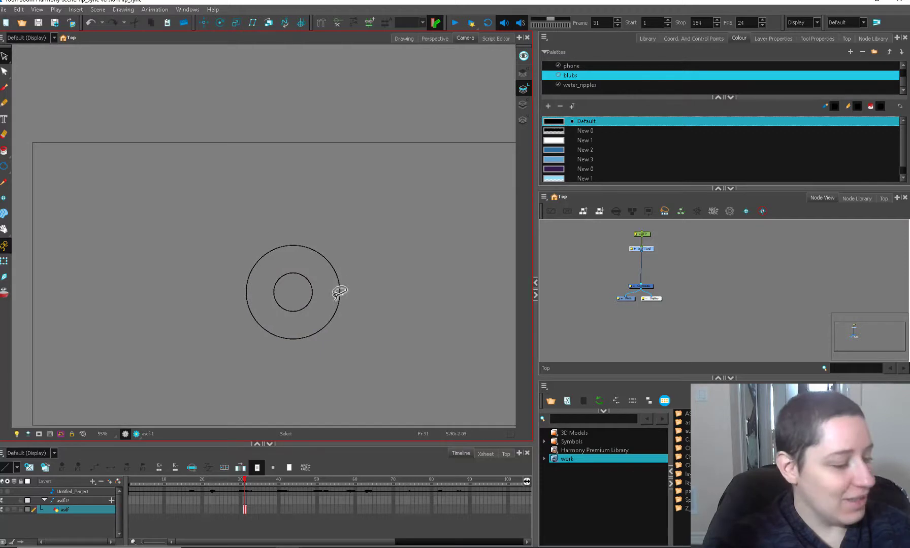
{"action": "key", "text": "alt+i"}
{"action": "left_click", "coordinate": [328, 294]}
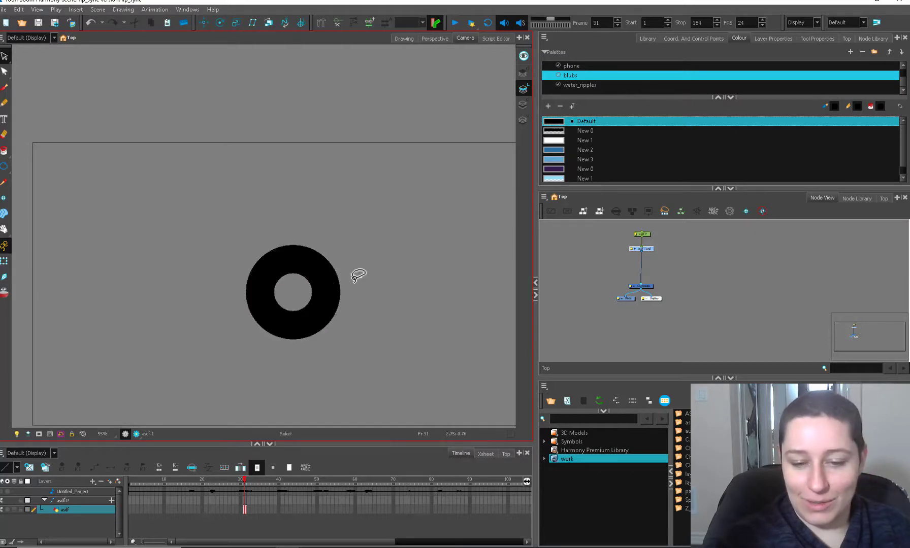
Add a light grey colour swatch to the blubs palette and fill the wheel's inner circle with it.
{"action": "left_click", "coordinate": [548, 107]}
{"action": "double_click", "coordinate": [558, 169]}
{"action": "left_click", "coordinate": [517, 200]}
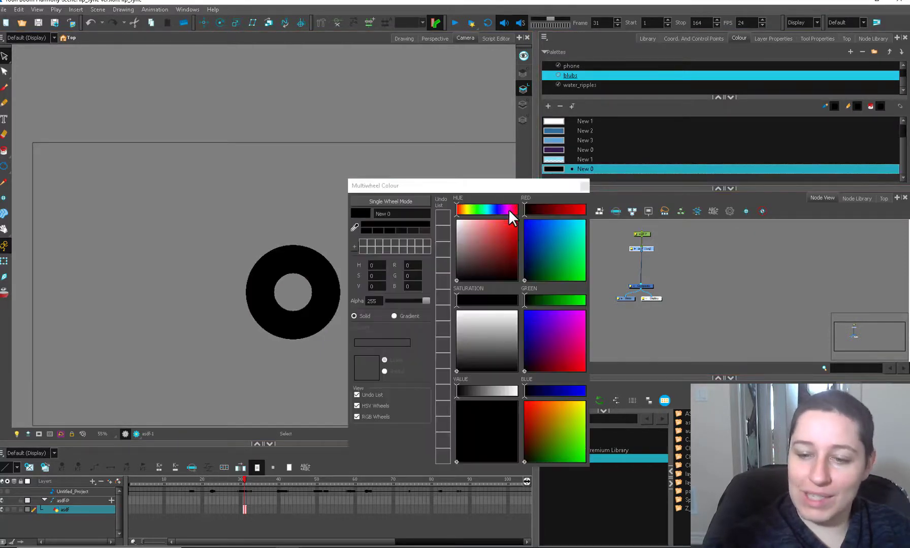
{"action": "left_click", "coordinate": [454, 233]}
{"action": "left_click_drag", "start_coordinate": [454, 233], "coordinate": [455, 237]}
{"action": "left_click", "coordinate": [584, 186]}
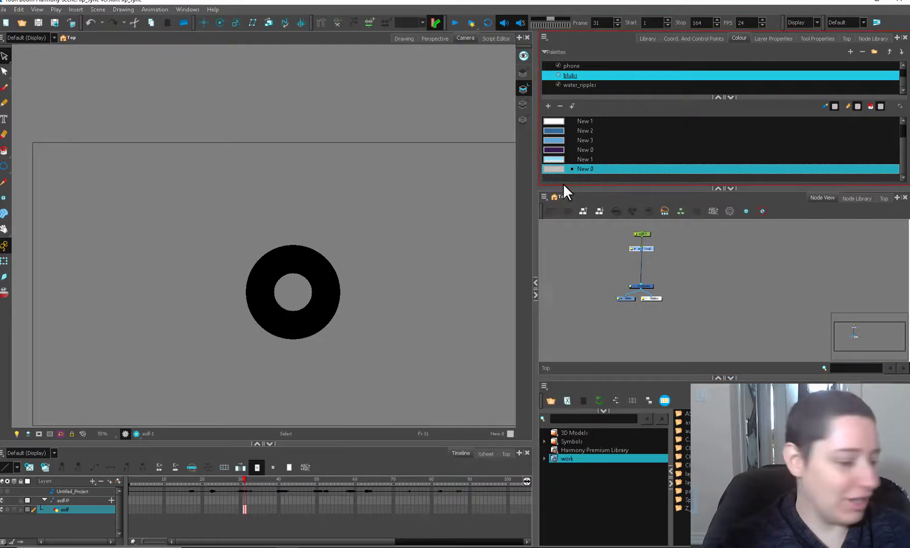
{"action": "key", "text": "alt+i"}
{"action": "left_click", "coordinate": [293, 287]}
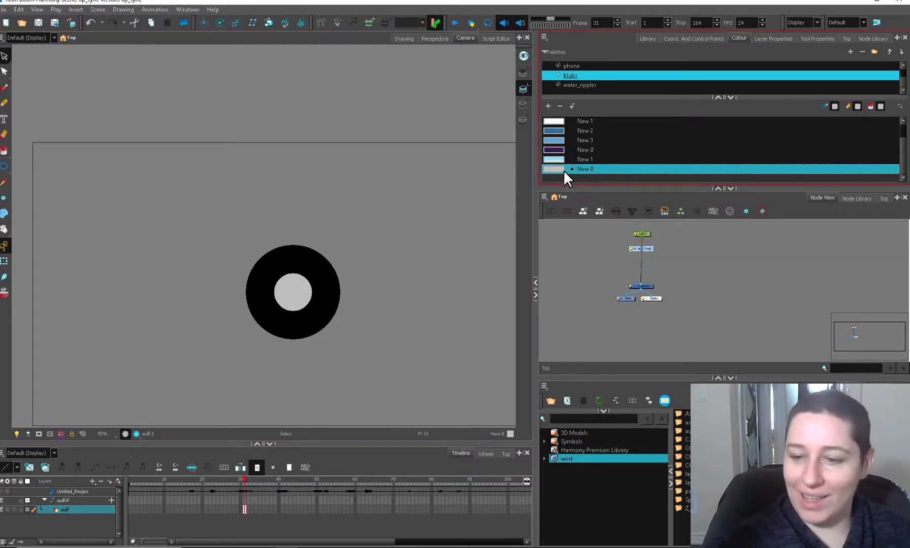
Darken the inner circle's grey swatch to RGB 155, 155, 155.
{"action": "double_click", "coordinate": [561, 169]}
{"action": "left_click", "coordinate": [455, 241]}
{"action": "left_click", "coordinate": [585, 187]}
{"action": "left_click", "coordinate": [650, 252]}
{"action": "left_click_drag", "start_coordinate": [646, 250], "coordinate": [644, 249]}
{"action": "key", "text": "2"}
{"action": "key", "text": "2"}
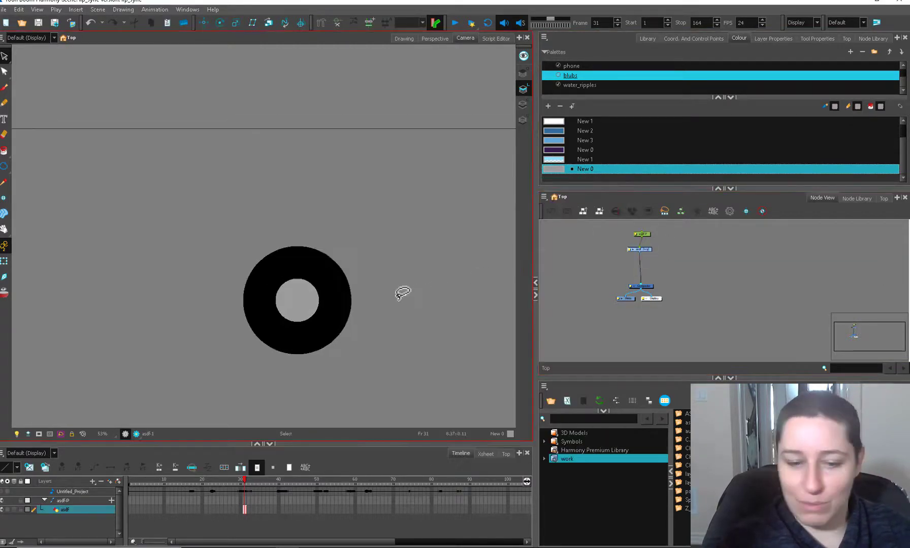
{"action": "left_click_drag", "start_coordinate": [435, 345], "coordinate": [412, 325]}
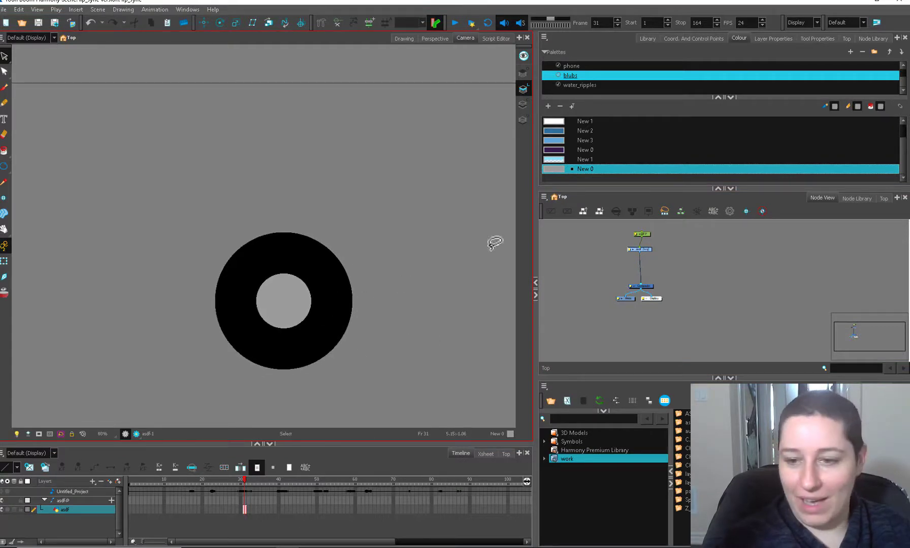
Rename the asdf peg and drawing nodes above the composite to wheel-P and wheel.
{"action": "left_click", "coordinate": [691, 262]}
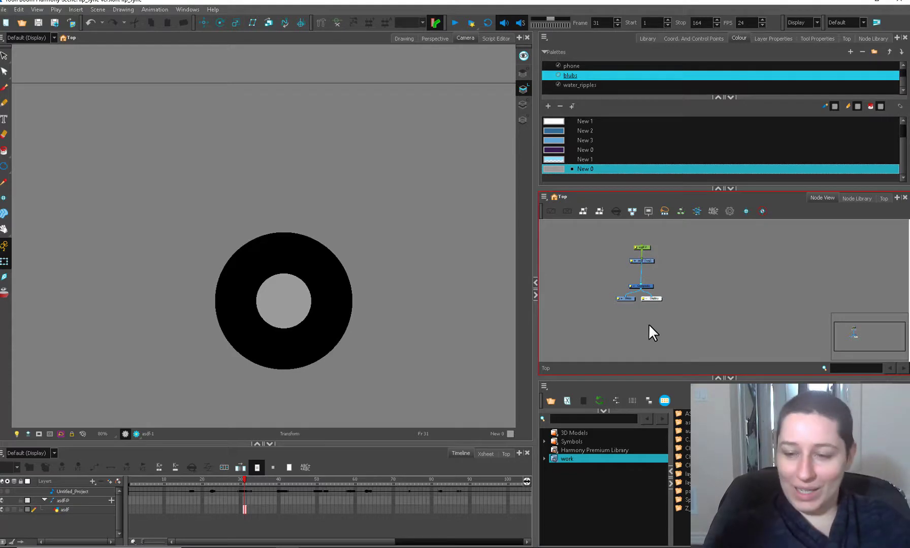
{"action": "left_click", "coordinate": [648, 258]}
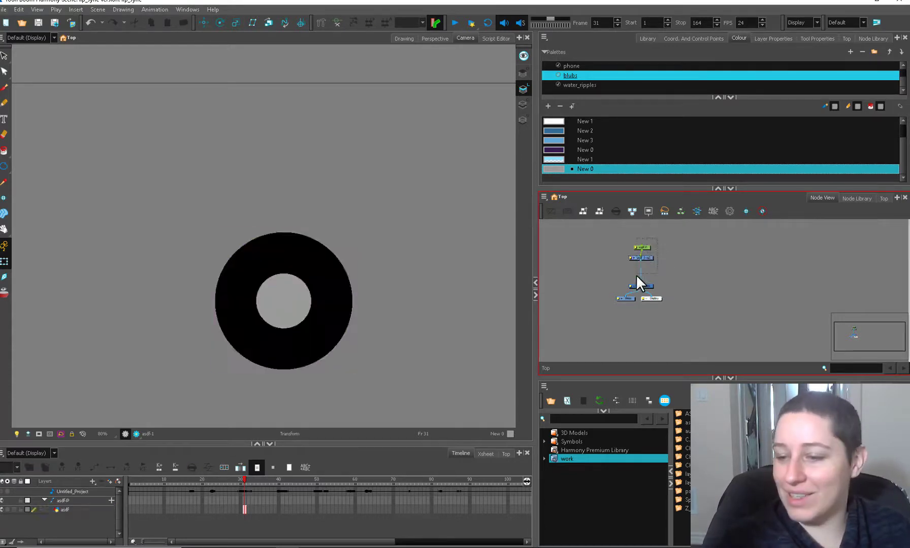
{"action": "left_click", "coordinate": [730, 213]}
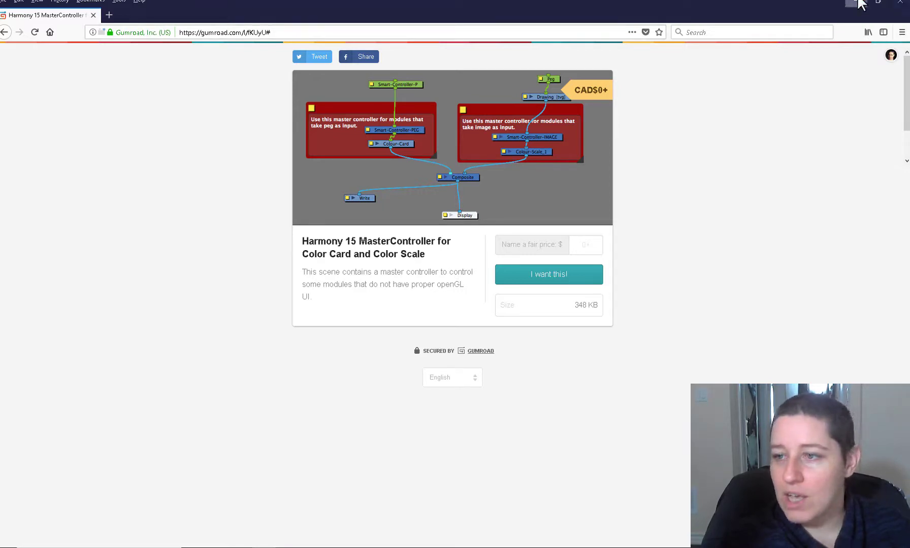
Switch back to Toon Boom Harmony and make the wheel centre's grey swatch darker.
{"action": "left_click", "coordinate": [861, 4]}
{"action": "double_click", "coordinate": [554, 169]}
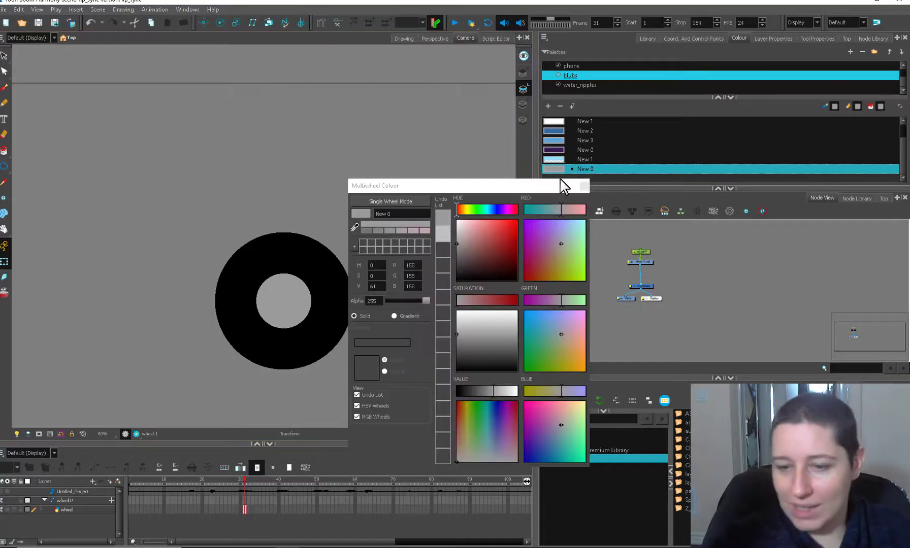
{"action": "left_click_drag", "start_coordinate": [457, 237], "coordinate": [454, 249]}
{"action": "left_click", "coordinate": [584, 186]}
Move the wheel drawing's pivot to the centre of the wheel with the Rotate tool.
{"action": "left_click", "coordinate": [643, 265]}
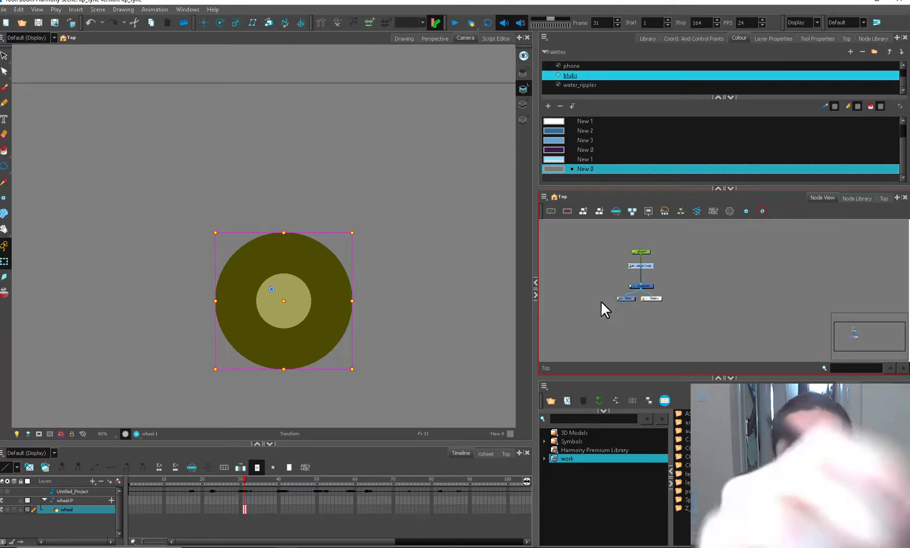
{"action": "left_click", "coordinate": [220, 22]}
{"action": "left_click_drag", "start_coordinate": [270, 288], "coordinate": [284, 302]}
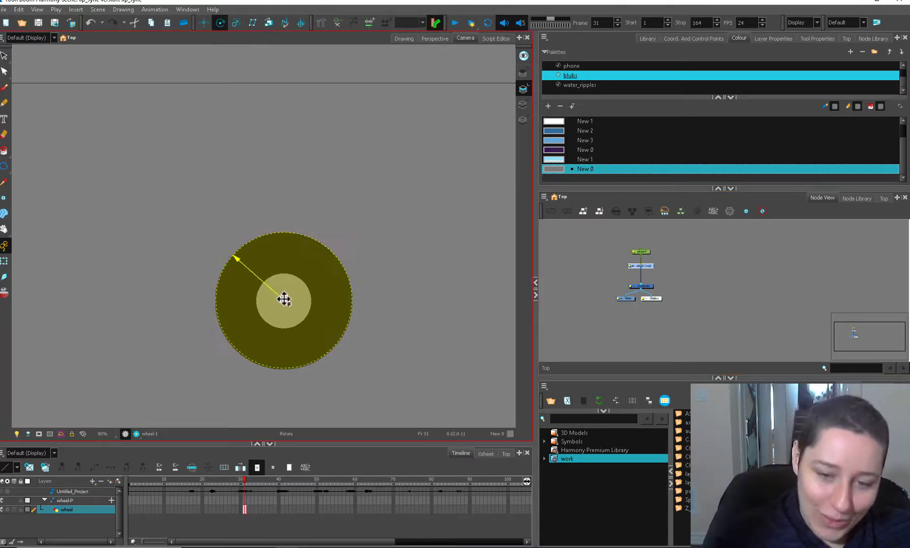
{"action": "left_click", "coordinate": [4, 262]}
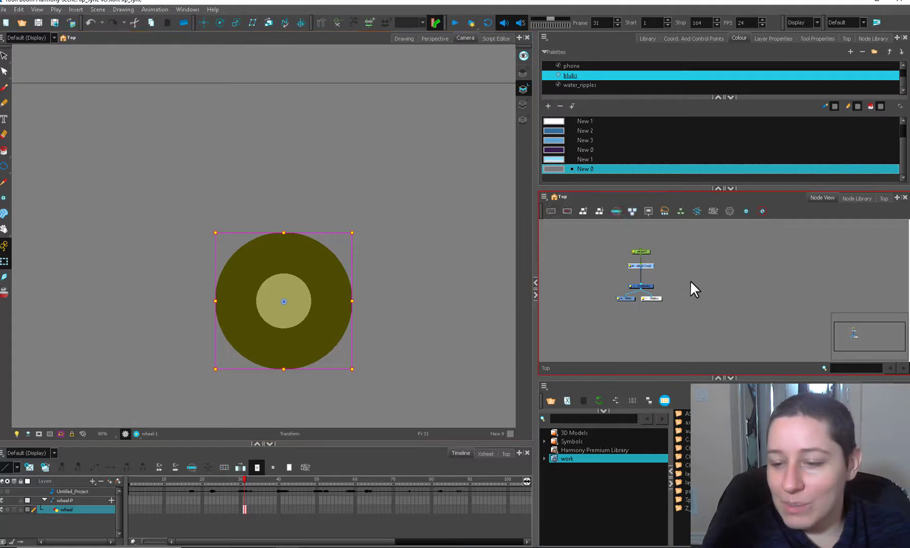
Extend the wheel drawing's exposure back to frame 1 and forward to frame 86.
{"action": "left_click", "coordinate": [690, 280]}
{"action": "left_click", "coordinate": [642, 250]}
{"action": "key", "text": "1"}
{"action": "left_click", "coordinate": [670, 288]}
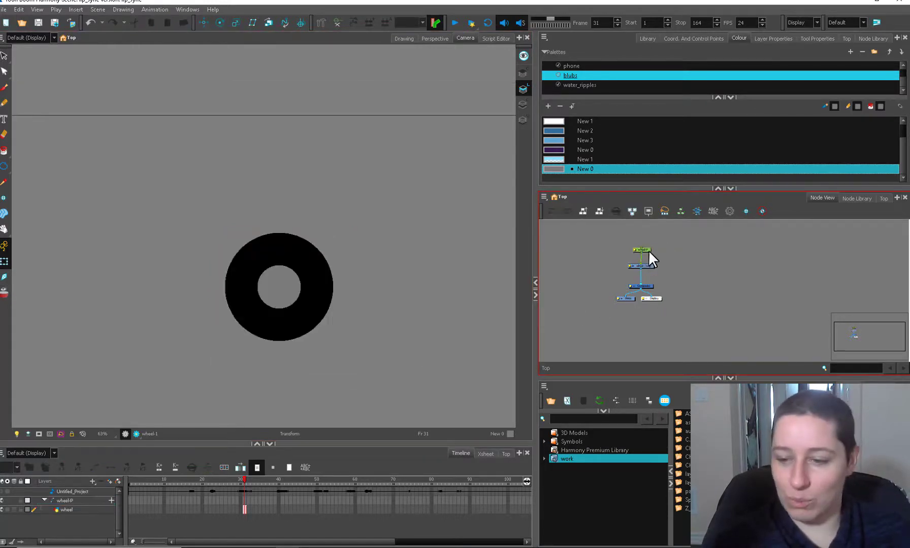
{"action": "left_click", "coordinate": [649, 250]}
{"action": "left_click_drag", "start_coordinate": [244, 510], "coordinate": [128, 509]}
{"action": "left_click", "coordinate": [454, 511]}
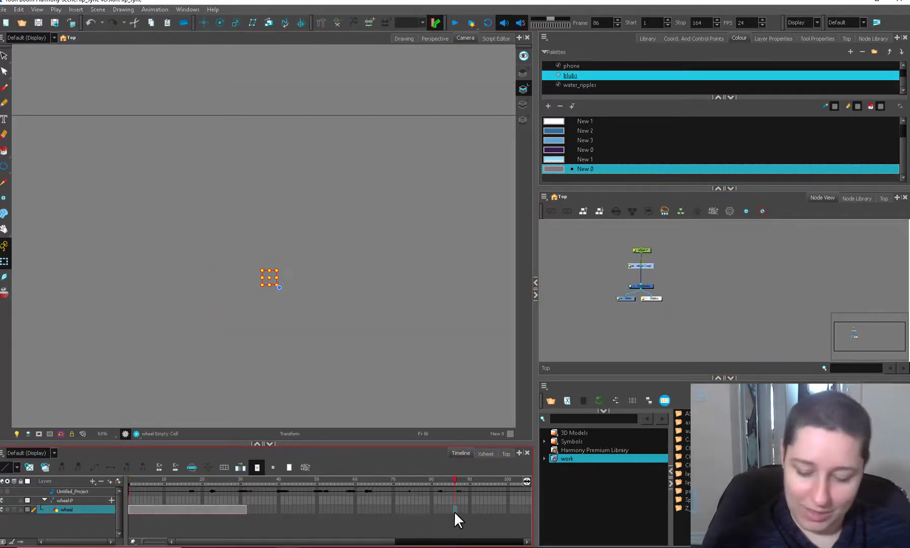
{"action": "key", "text": "F5"}
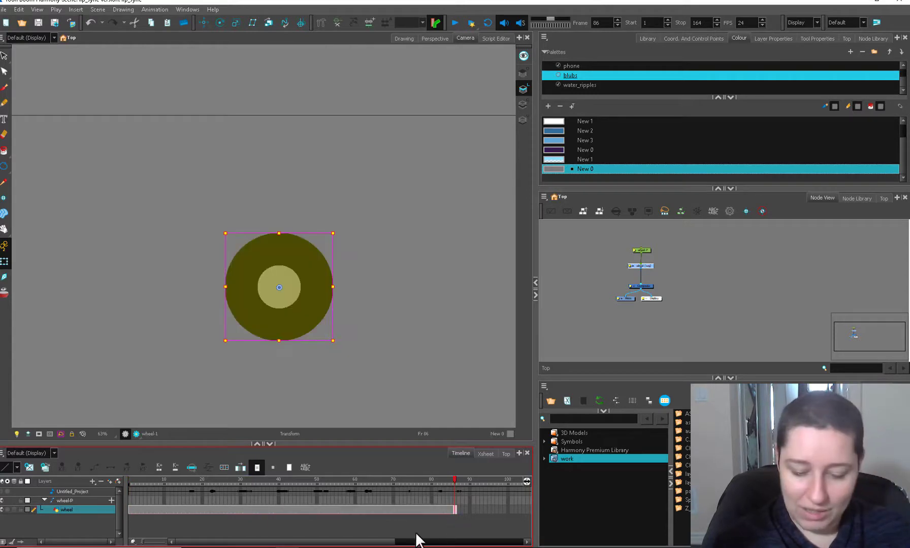
{"action": "left_click_drag", "start_coordinate": [149, 481], "coordinate": [118, 486]}
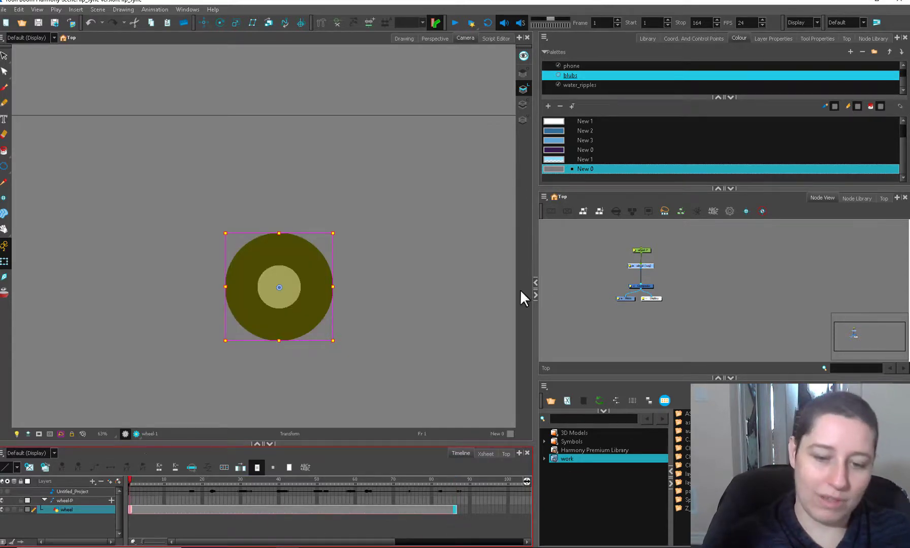
Add a parent peg above the wheel-P peg and arrange it in the node network.
{"action": "left_click", "coordinate": [647, 250]}
{"action": "left_click_drag", "start_coordinate": [656, 260], "coordinate": [608, 313]}
{"action": "scroll", "coordinate": [629, 305], "scroll_direction": "up", "scroll_amount": 1}
{"action": "key", "text": "ctrl+p"}
{"action": "left_click", "coordinate": [612, 300]}
{"action": "left_click", "coordinate": [628, 308]}
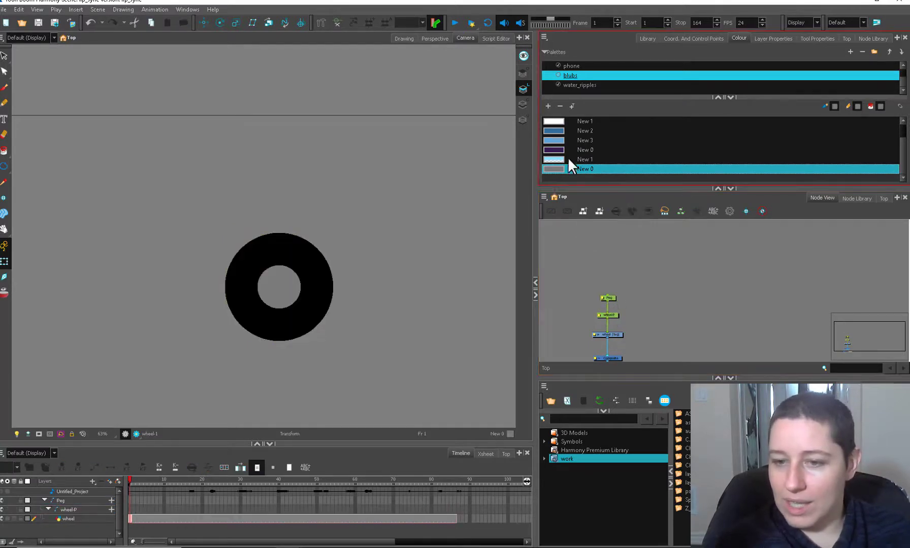
Add a second asdf drawing template beside the wheel nodes and connect it to the composite.
{"action": "left_click_drag", "start_coordinate": [686, 422], "coordinate": [613, 356]}
{"action": "left_click", "coordinate": [664, 330]}
{"action": "left_click", "coordinate": [641, 304]}
Draw a wheel with a double rim, a small hub and eight spokes beside the black wheel.
{"action": "key", "text": "alt+8"}
{"action": "mouse_move", "coordinate": [453, 308]}
{"action": "left_mouse_down"}
{"action": "mouse_move", "coordinate": [328, 313]}
{"action": "mouse_move", "coordinate": [392, 349]}
{"action": "left_mouse_up"}
{"action": "key", "text": "d"}
{"action": "left_click", "coordinate": [229, 287]}
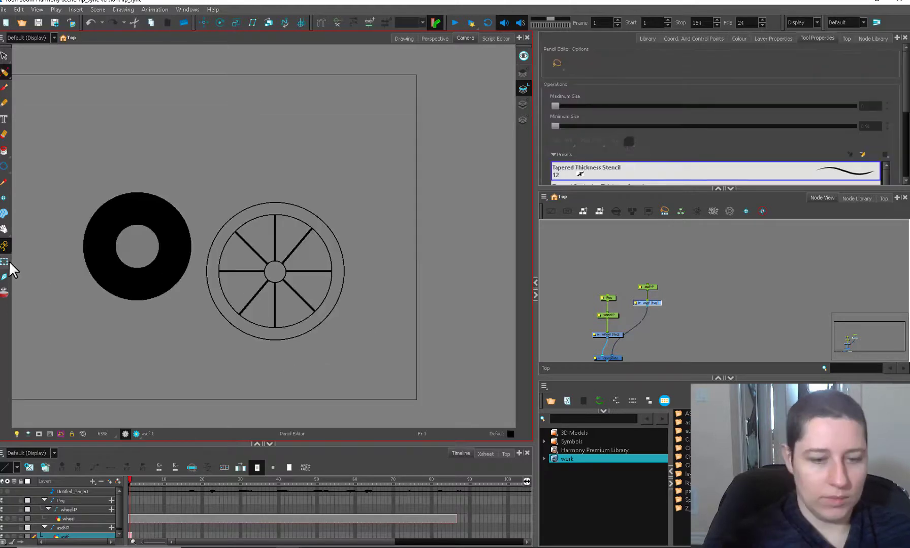
Move the asdf-P peg's pivot to the hub of the spoked wheel with the Rotate tool.
{"action": "left_click", "coordinate": [7, 261]}
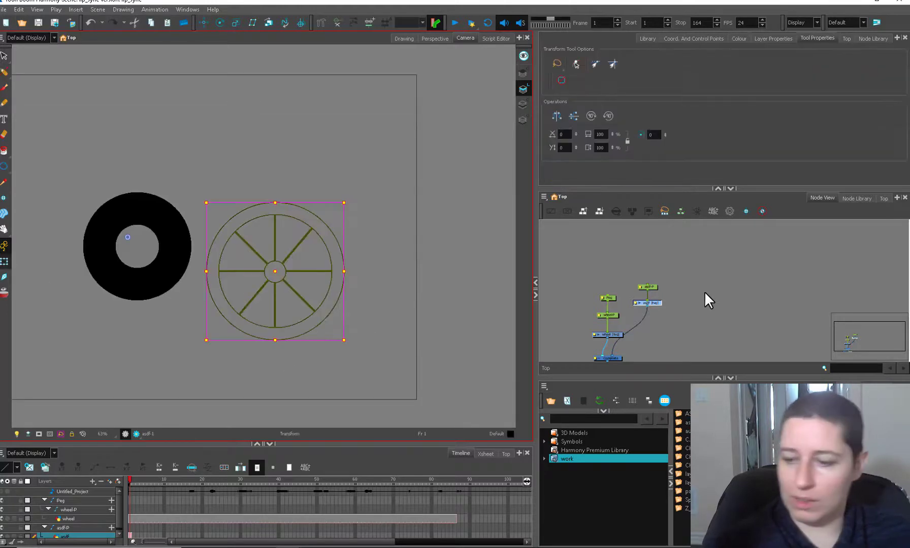
{"action": "left_click", "coordinate": [712, 291]}
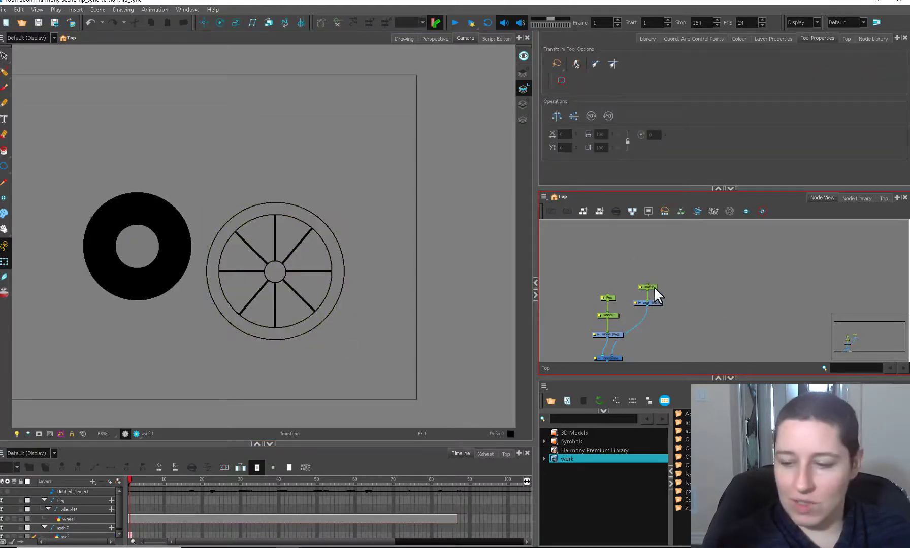
{"action": "left_click_drag", "start_coordinate": [654, 286], "coordinate": [658, 290]}
{"action": "left_click", "coordinate": [220, 22]}
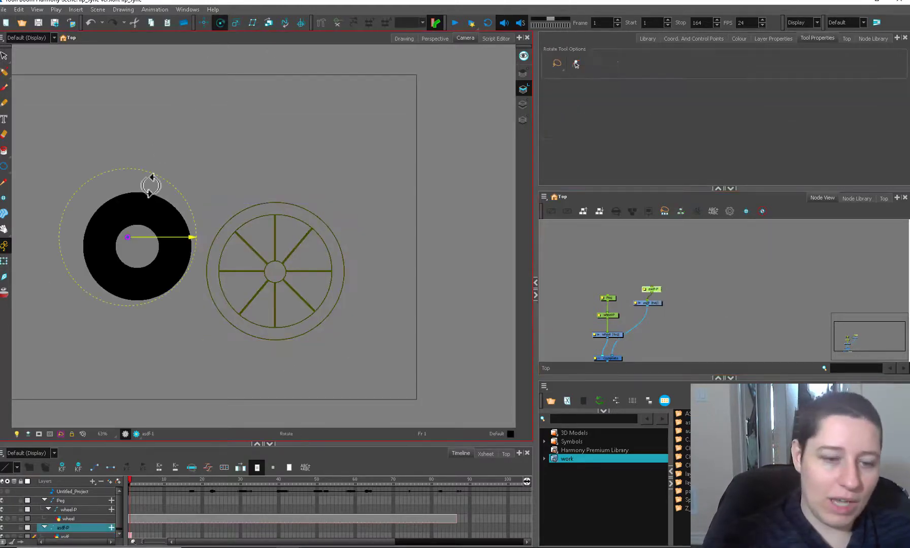
{"action": "left_click_drag", "start_coordinate": [289, 258], "coordinate": [278, 273]}
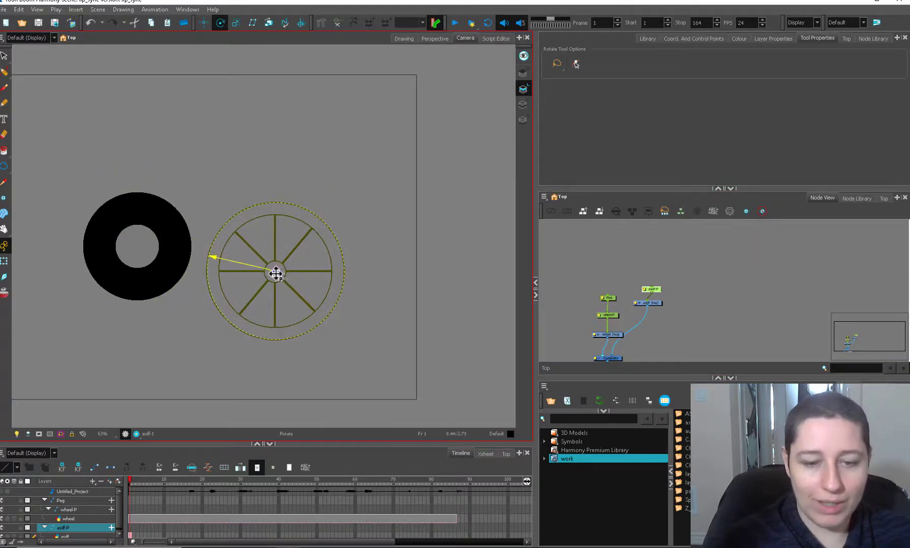
{"action": "left_click", "coordinate": [4, 261]}
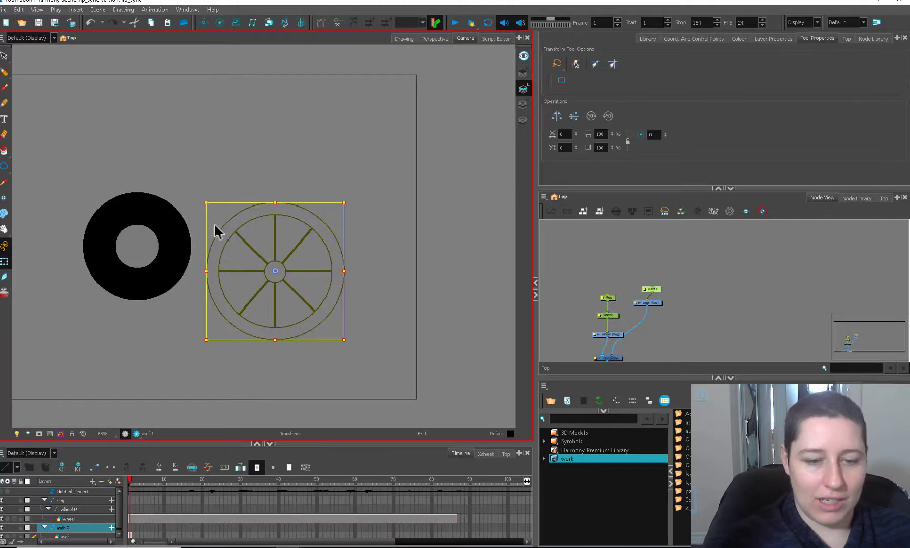
Turn off Animate mode and move the spoked wheel to the right through its asdf-P peg.
{"action": "left_click", "coordinate": [676, 288]}
{"action": "mouse_move", "coordinate": [655, 289]}
{"action": "left_mouse_down"}
{"action": "mouse_move", "coordinate": [670, 309]}
{"action": "mouse_move", "coordinate": [662, 286]}
{"action": "left_mouse_up"}
{"action": "left_click", "coordinate": [4, 245]}
{"action": "left_click_drag", "start_coordinate": [305, 300], "coordinate": [347, 296]}
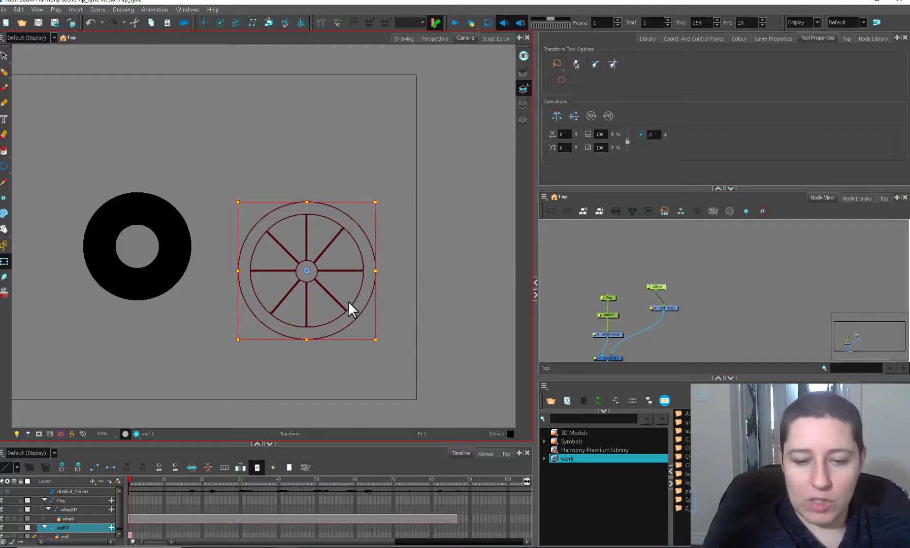
Add a parent peg above asdf-P in the spoked wheel's node chain.
{"action": "key", "text": "2"}
{"action": "left_click", "coordinate": [622, 276]}
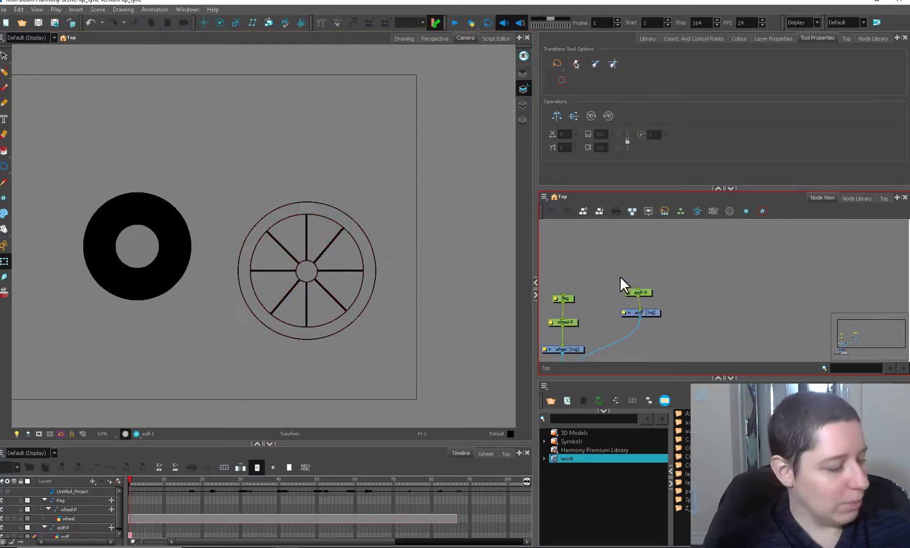
{"action": "key", "text": "ctrl+p"}
{"action": "left_click_drag", "start_coordinate": [639, 274], "coordinate": [638, 289]}
{"action": "left_click", "coordinate": [642, 270]}
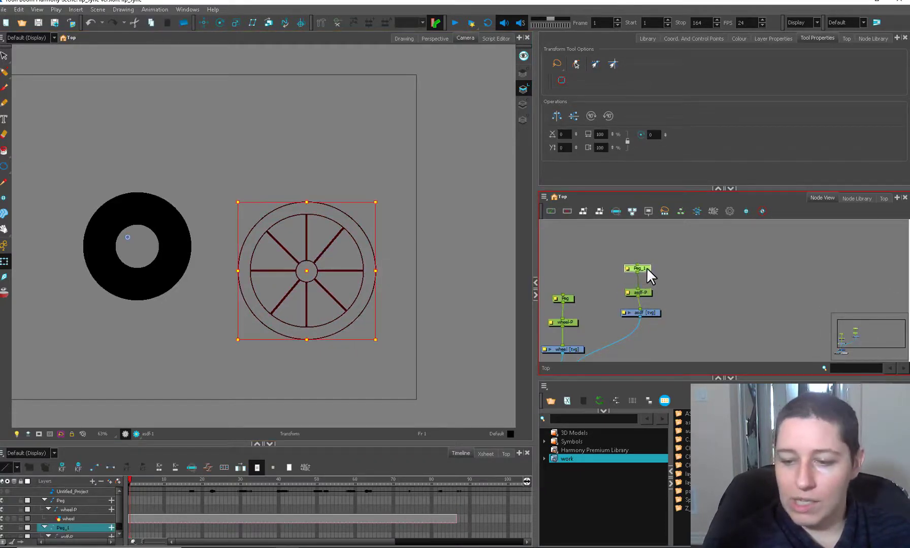
Place the Peg_1 pivot on the spoked wheel's hub with the Rotate tool.
{"action": "left_click", "coordinate": [220, 22]}
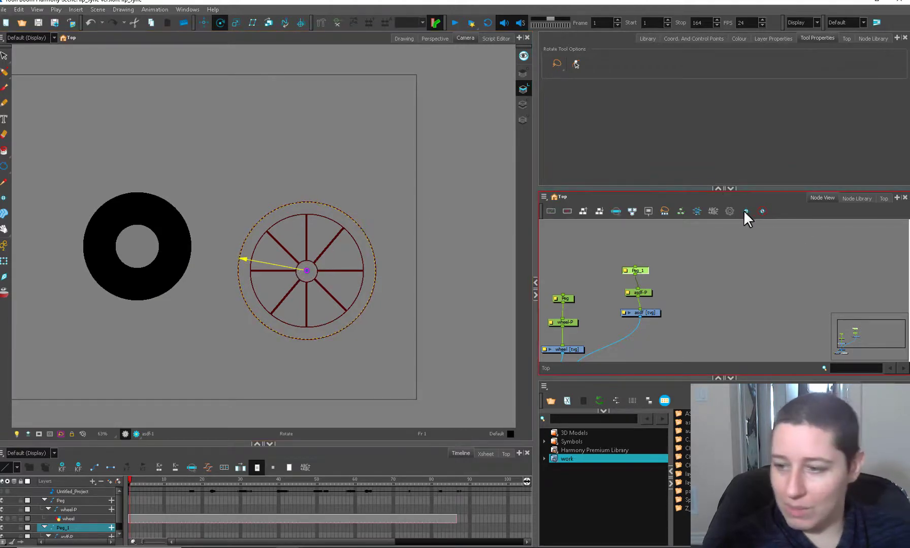
{"action": "left_click", "coordinate": [697, 262]}
{"action": "left_click_drag", "start_coordinate": [642, 272], "coordinate": [671, 276]}
{"action": "left_click", "coordinate": [639, 270]}
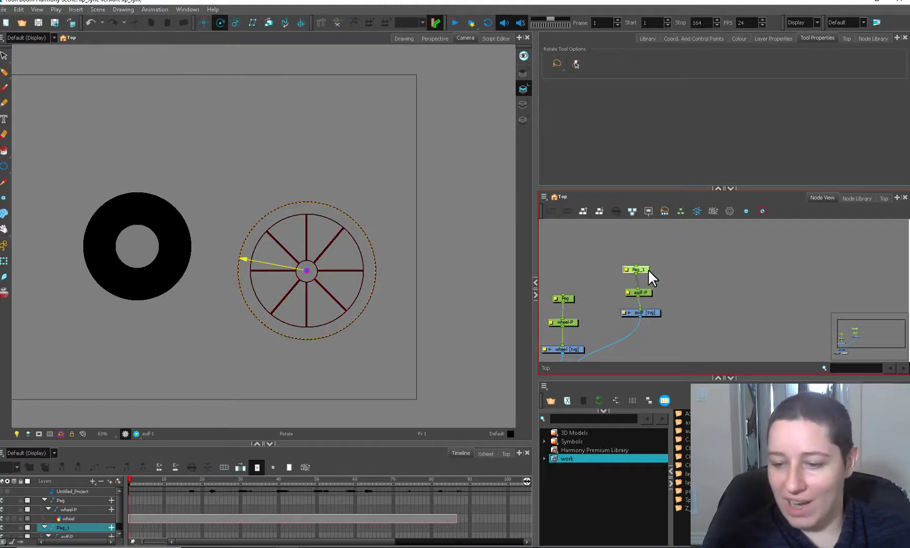
Squash the spoked wheel horizontally into an upright ellipse by transforming Peg_1.
{"action": "left_click", "coordinate": [643, 293]}
{"action": "left_click", "coordinate": [645, 271]}
{"action": "key", "text": "shift+t"}
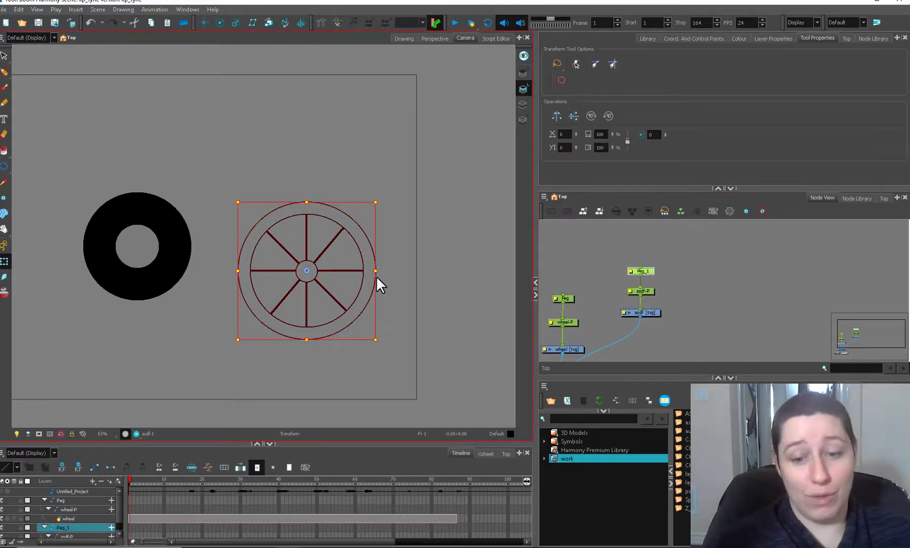
{"action": "left_click_drag", "start_coordinate": [375, 275], "coordinate": [358, 273]}
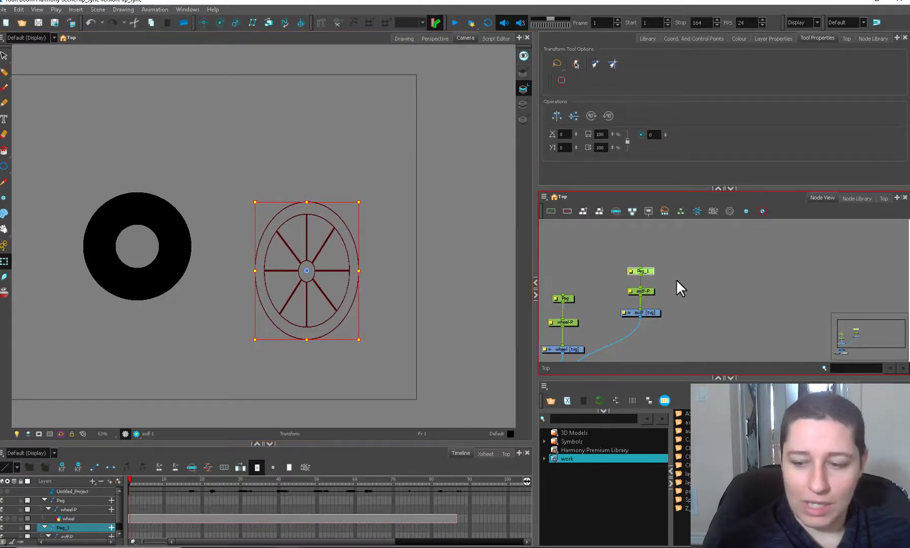
Rename the Peg_1 node in the spoked wheel's chain as Peg_Top.
{"action": "mouse_move", "coordinate": [652, 271]}
{"action": "left_mouse_down"}
{"action": "mouse_move", "coordinate": [651, 256]}
{"action": "mouse_move", "coordinate": [642, 260]}
{"action": "left_mouse_up"}
{"action": "key", "text": "2"}
{"action": "key", "text": "2"}
{"action": "key", "text": "2"}
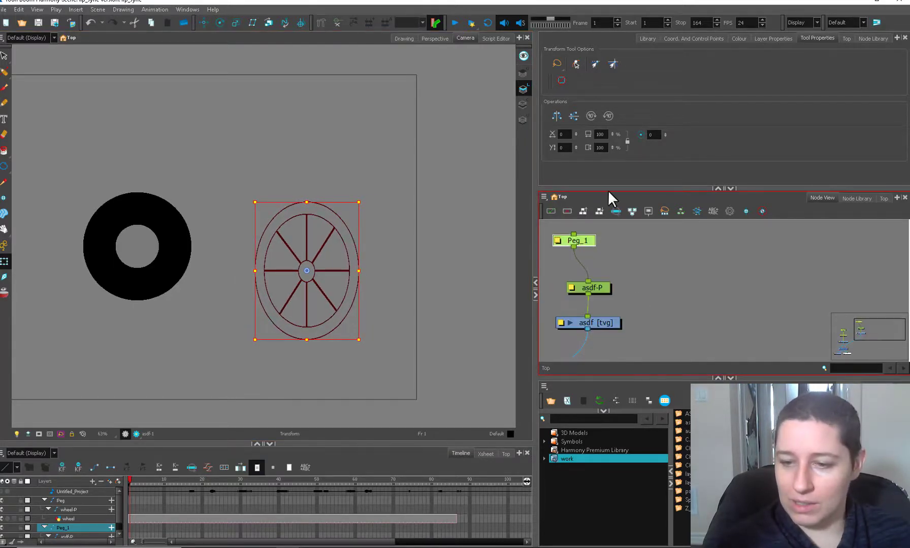
{"action": "left_click_drag", "start_coordinate": [607, 189], "coordinate": [603, 102]}
{"action": "double_click", "coordinate": [557, 196]}
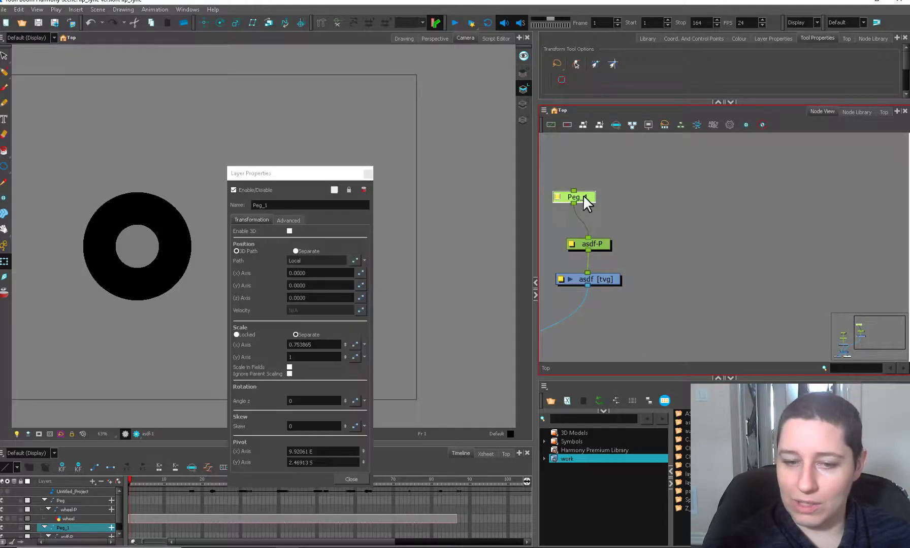
{"action": "key", "text": "BackSpace"}
{"action": "type", "text": "Top"}
{"action": "key", "text": "Return"}
Rename the asdf-P node as Peg_bottom and close its layer properties.
{"action": "double_click", "coordinate": [574, 246]}
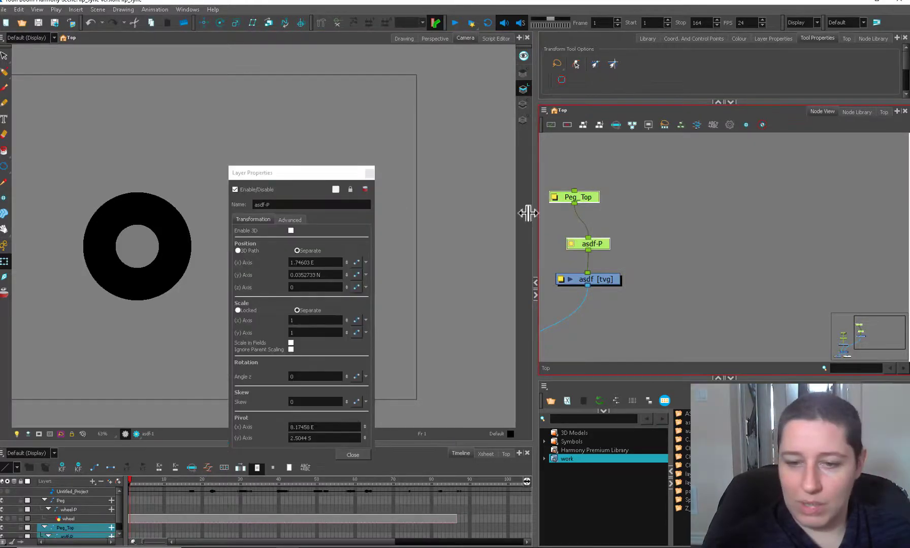
{"action": "type", "text": "Peg_bottom"}
{"action": "key", "text": "Return"}
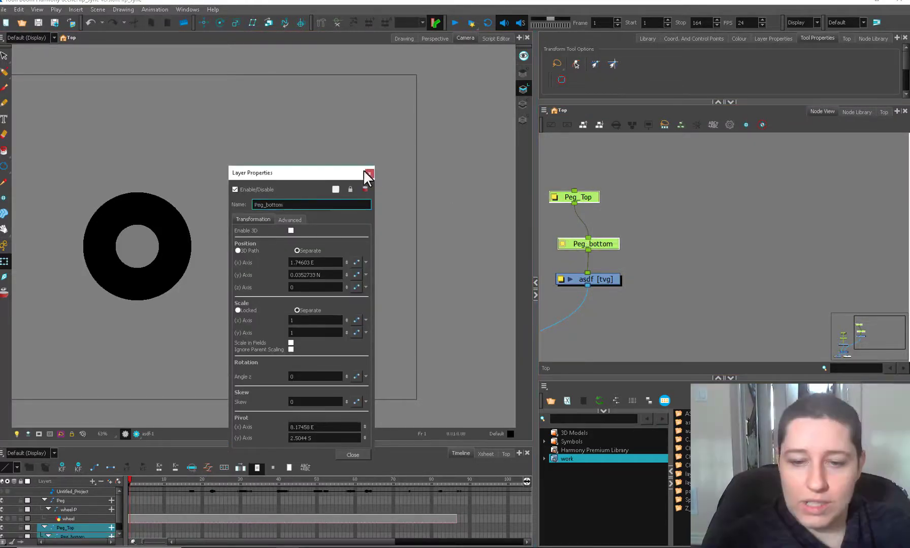
{"action": "left_click", "coordinate": [369, 173]}
{"action": "left_click", "coordinate": [651, 221]}
Rotate the squashed spoked wheel about a quarter turn through Peg_bottom.
{"action": "left_click_drag", "start_coordinate": [593, 200], "coordinate": [610, 195]}
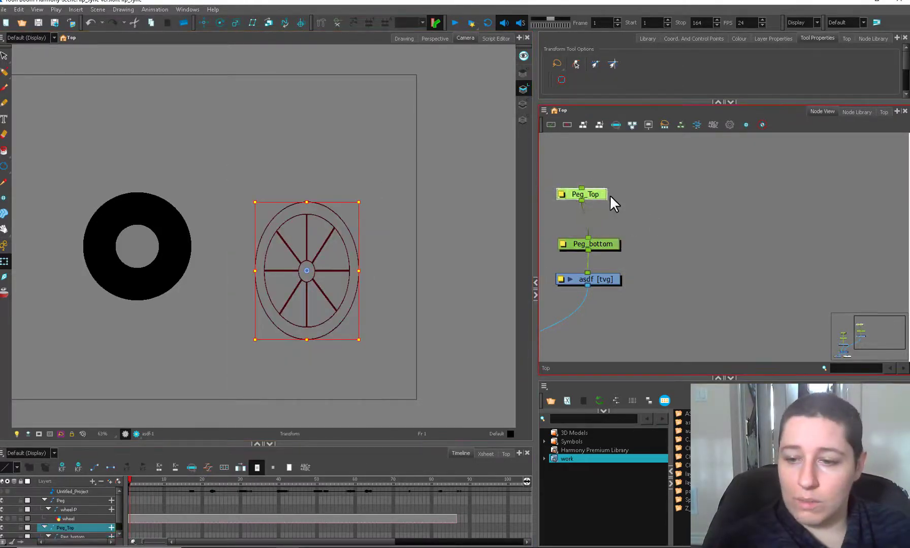
{"action": "mouse_move", "coordinate": [358, 270]}
{"action": "left_mouse_down"}
{"action": "mouse_move", "coordinate": [378, 266]}
{"action": "mouse_move", "coordinate": [358, 272]}
{"action": "left_mouse_up"}
{"action": "left_click", "coordinate": [609, 243]}
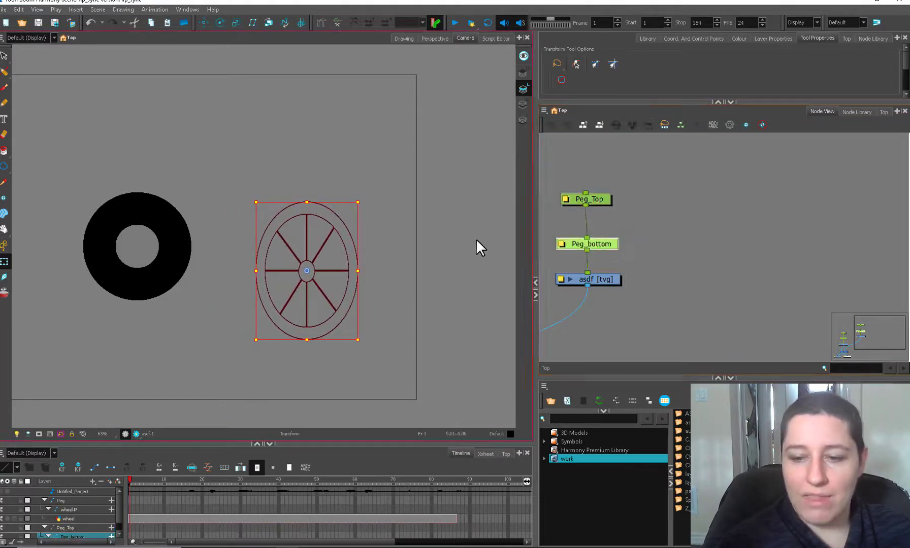
{"action": "left_click_drag", "start_coordinate": [366, 200], "coordinate": [343, 300]}
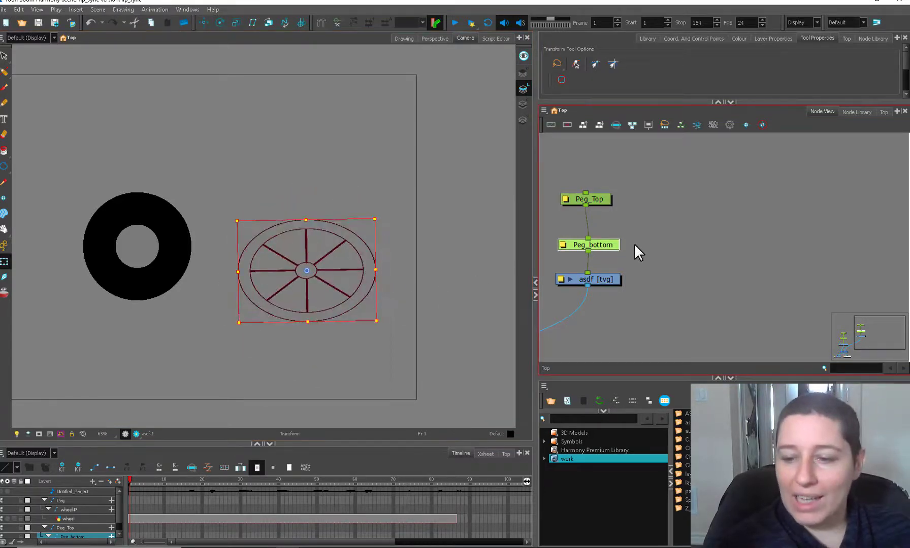
Reset the transformations of Peg_Top and Peg_bottom, and detach Peg_bottom from the spoked wheel's chain.
{"action": "left_click", "coordinate": [607, 200]}
{"action": "left_click_drag", "start_coordinate": [619, 185], "coordinate": [563, 254]}
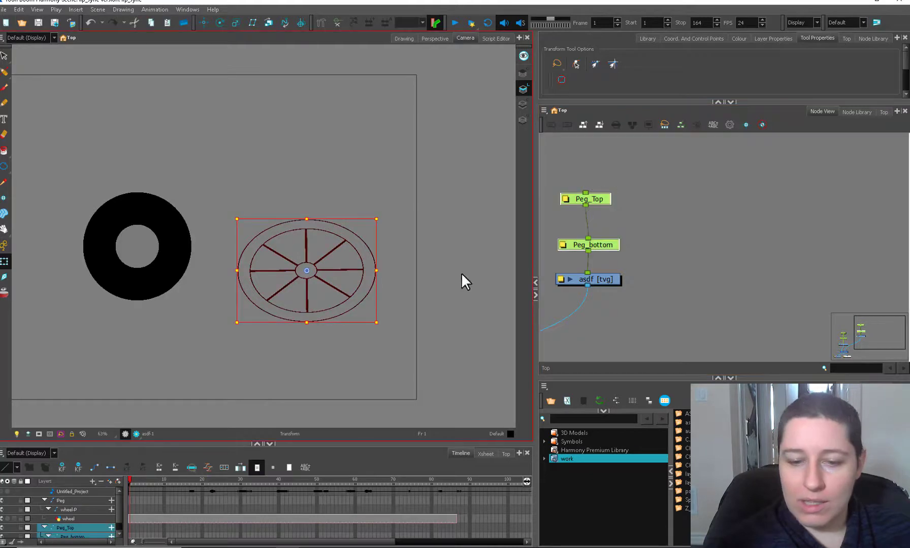
{"action": "key", "text": "r"}
{"action": "left_click", "coordinate": [597, 198]}
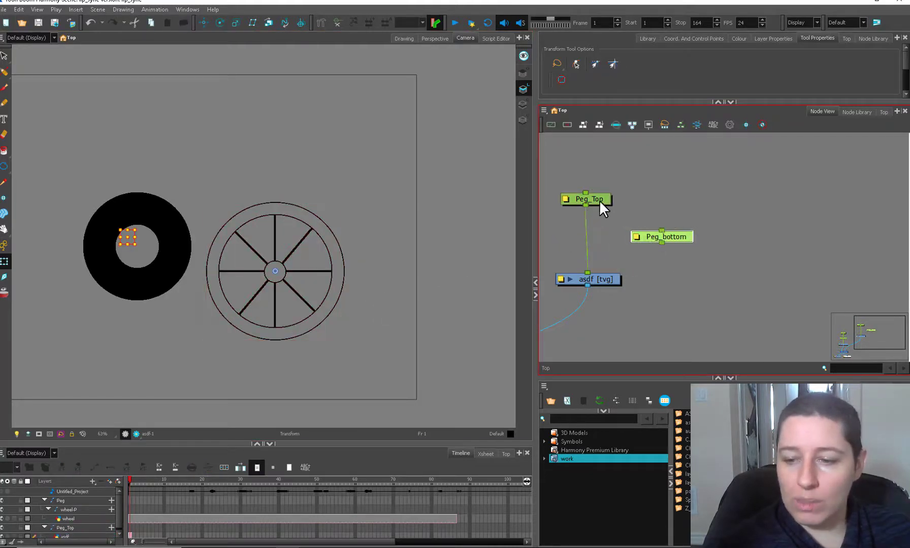
Try squashing and rotating the spoked wheel with Peg_Top alone, undoing each change.
{"action": "left_click_drag", "start_coordinate": [600, 203], "coordinate": [601, 233]}
{"action": "left_click_drag", "start_coordinate": [345, 270], "coordinate": [322, 272]}
{"action": "key", "text": "ctrl+z"}
{"action": "key", "text": "ctrl+z"}
{"action": "left_click_drag", "start_coordinate": [330, 202], "coordinate": [310, 285]}
{"action": "key", "text": "ctrl+z"}
{"action": "key", "text": "ctrl+z"}
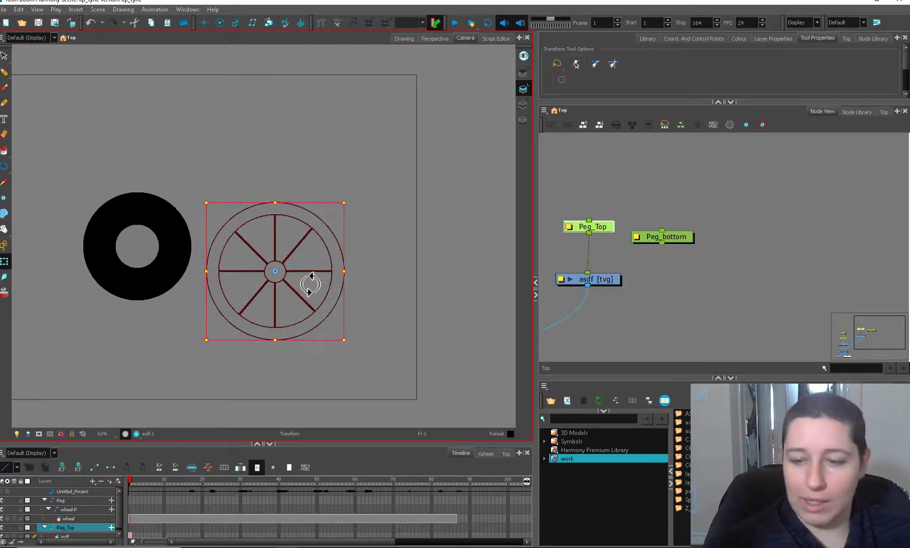
Reinsert Peg_bottom between Peg_Top and the asdf drawing, and try a squash and a rotation, undoing both.
{"action": "left_click_drag", "start_coordinate": [603, 215], "coordinate": [603, 208]}
{"action": "left_click_drag", "start_coordinate": [344, 271], "coordinate": [325, 271]}
{"action": "left_click_drag", "start_coordinate": [334, 212], "coordinate": [342, 272]}
{"action": "key", "text": "ctrl+z"}
{"action": "key", "text": "ctrl+z"}
{"action": "double_click", "coordinate": [568, 216]}
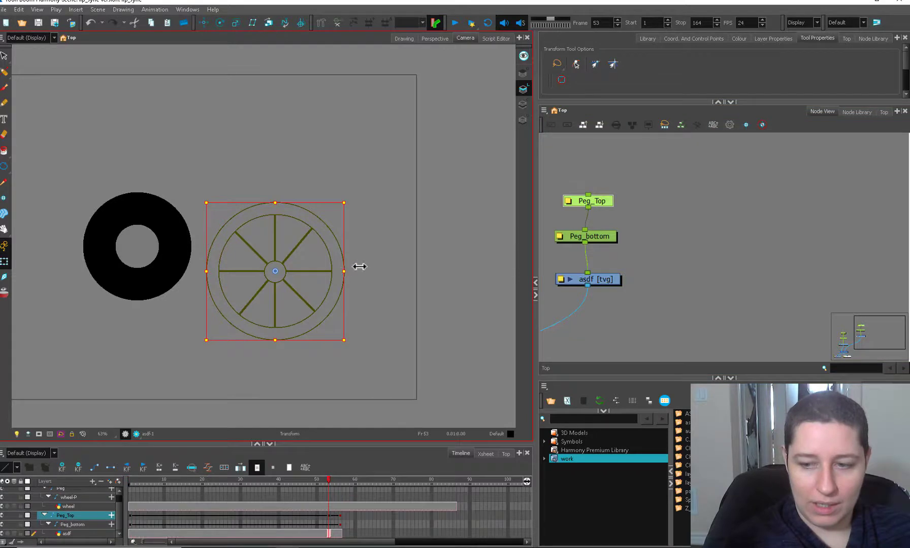
Squash the spoked wheel horizontally into an upright ellipse through Peg_Top at frame 53.
{"action": "left_click", "coordinate": [602, 239]}
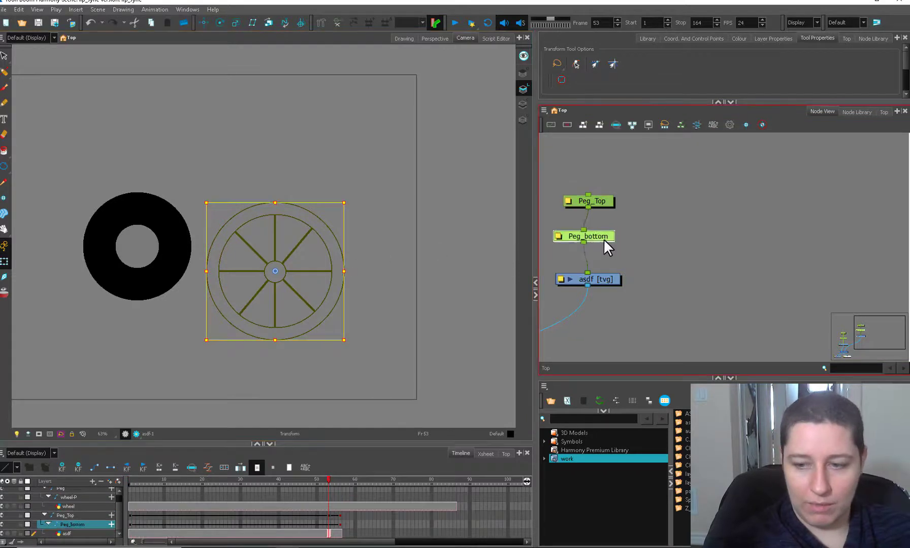
{"action": "left_click_drag", "start_coordinate": [601, 239], "coordinate": [605, 243]}
{"action": "left_click", "coordinate": [345, 266]}
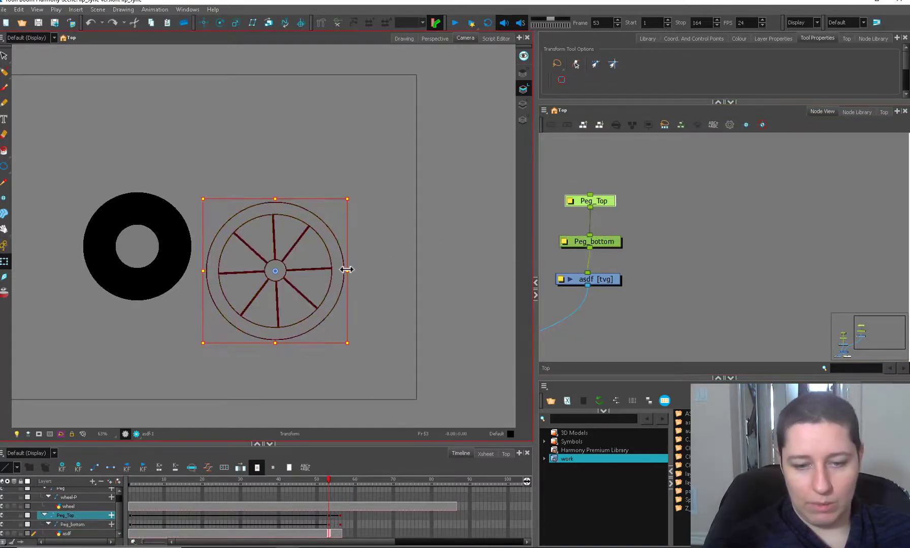
{"action": "left_click_drag", "start_coordinate": [345, 271], "coordinate": [322, 270]}
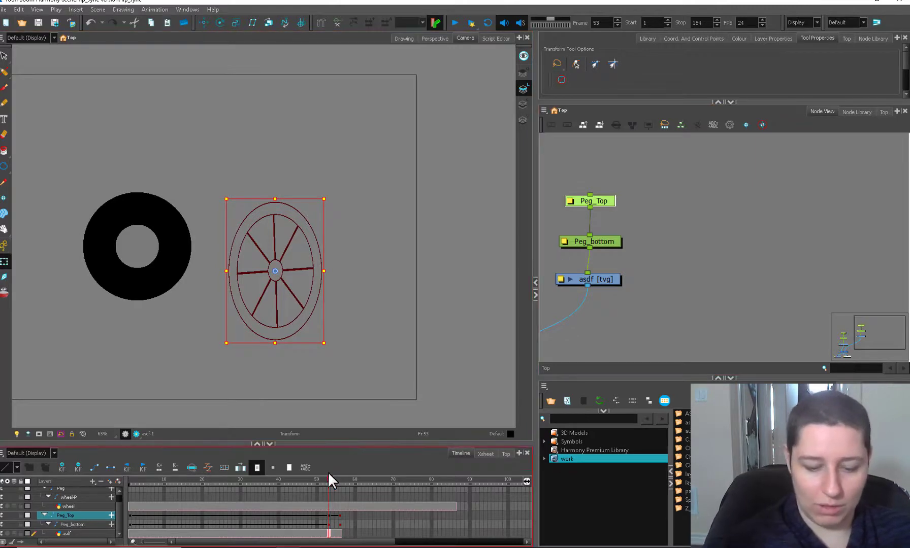
Scrub the timeline back to frame 1 to check the spokes' rotation inside the squashed wheel.
{"action": "mouse_move", "coordinate": [327, 477]}
{"action": "left_mouse_down"}
{"action": "mouse_move", "coordinate": [192, 496]}
{"action": "mouse_move", "coordinate": [128, 494]}
{"action": "mouse_move", "coordinate": [278, 460]}
{"action": "left_mouse_up"}
{"action": "left_click", "coordinate": [458, 313]}
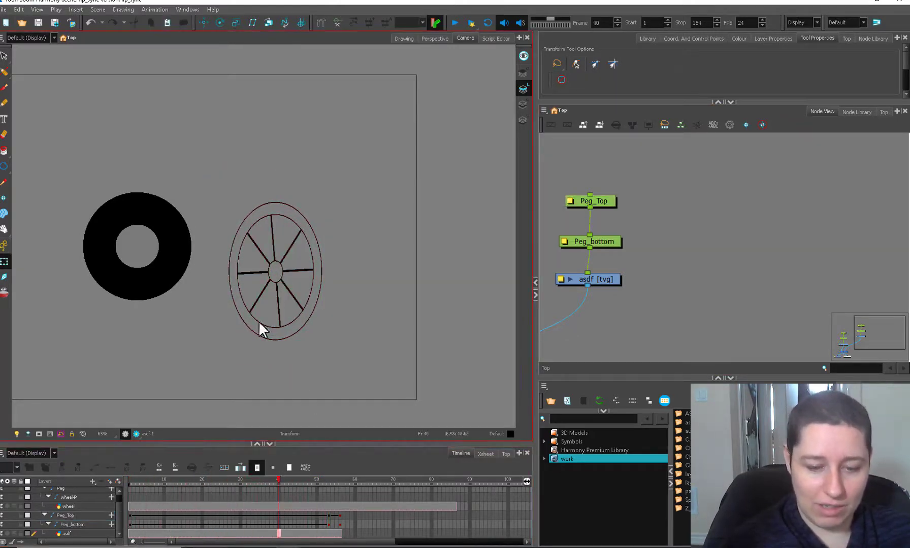
{"action": "mouse_move", "coordinate": [203, 479]}
{"action": "left_mouse_down"}
{"action": "mouse_move", "coordinate": [139, 477]}
{"action": "mouse_move", "coordinate": [325, 452]}
{"action": "mouse_move", "coordinate": [127, 506]}
{"action": "left_mouse_up"}
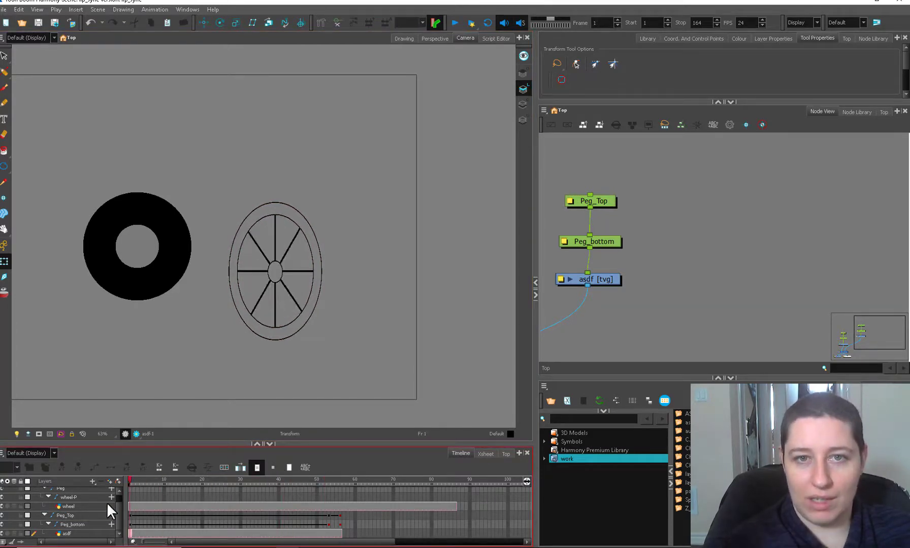
Move Peg_bottom above Peg_Top and, in Animate mode, keyframe a scale change about the wheel's base at frames 17 and 37.
{"action": "left_click", "coordinate": [604, 240]}
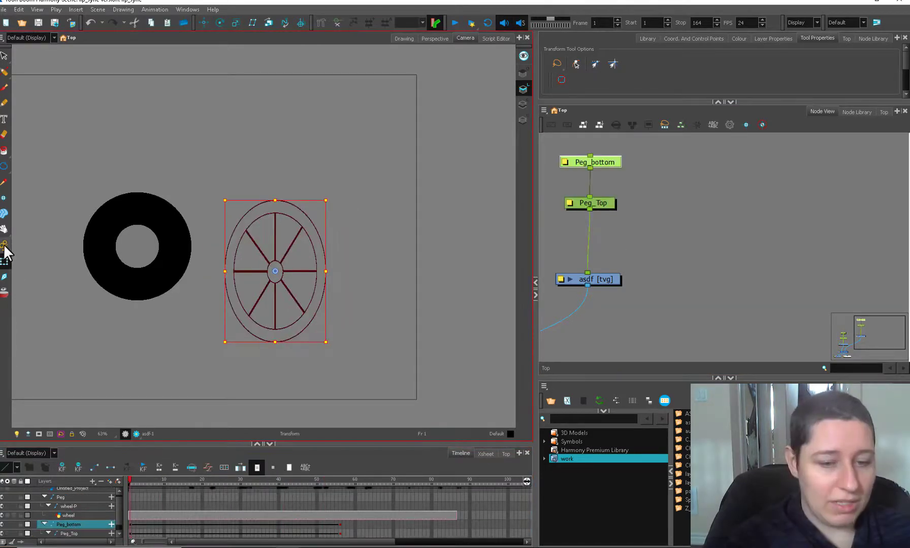
{"action": "left_click", "coordinate": [4, 246]}
{"action": "left_click_drag", "start_coordinate": [156, 482], "coordinate": [184, 481]}
{"action": "left_click", "coordinate": [191, 481]}
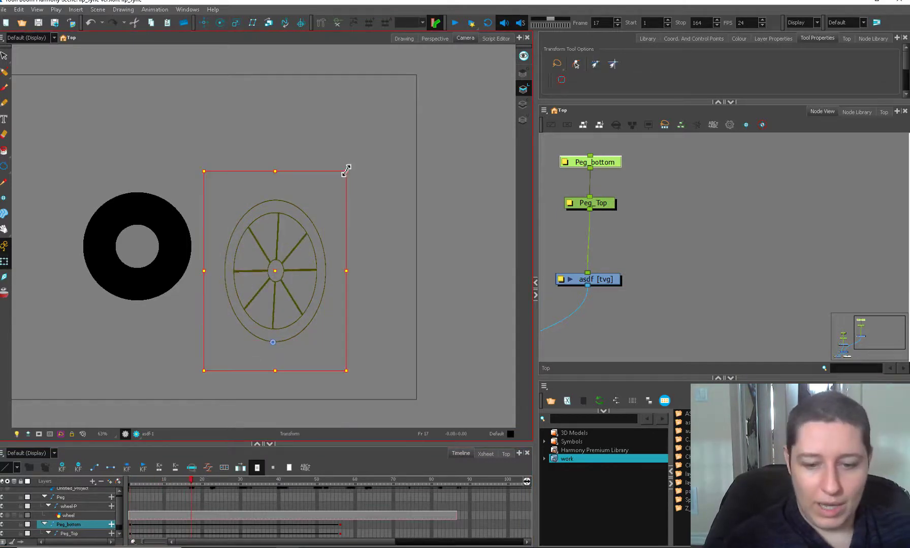
{"action": "left_click_drag", "start_coordinate": [346, 171], "coordinate": [350, 176]}
{"action": "left_click", "coordinate": [267, 479]}
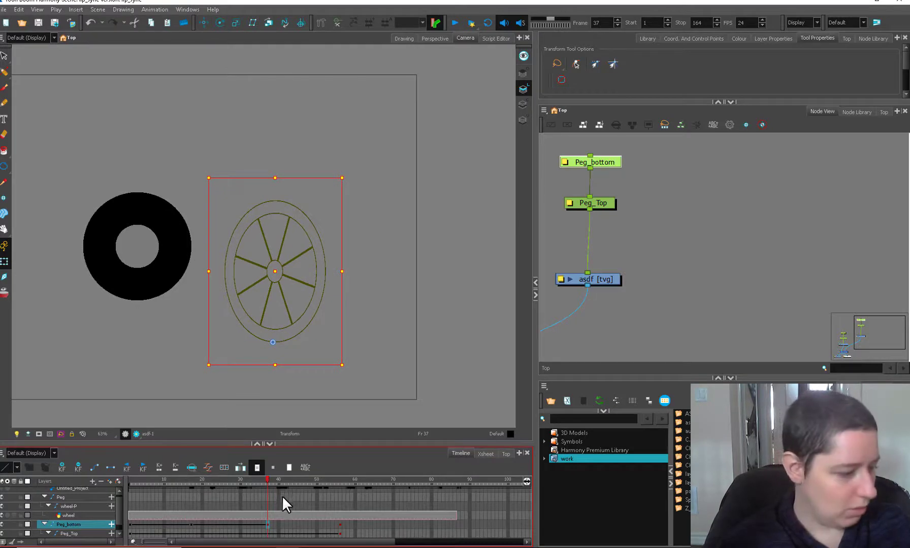
{"action": "key", "text": "ctrl+k"}
Return to frame 1 and play back the spoked wheel's animation.
{"action": "left_click_drag", "start_coordinate": [267, 479], "coordinate": [129, 507]}
{"action": "left_click", "coordinate": [466, 298]}
{"action": "left_click", "coordinate": [451, 21]}
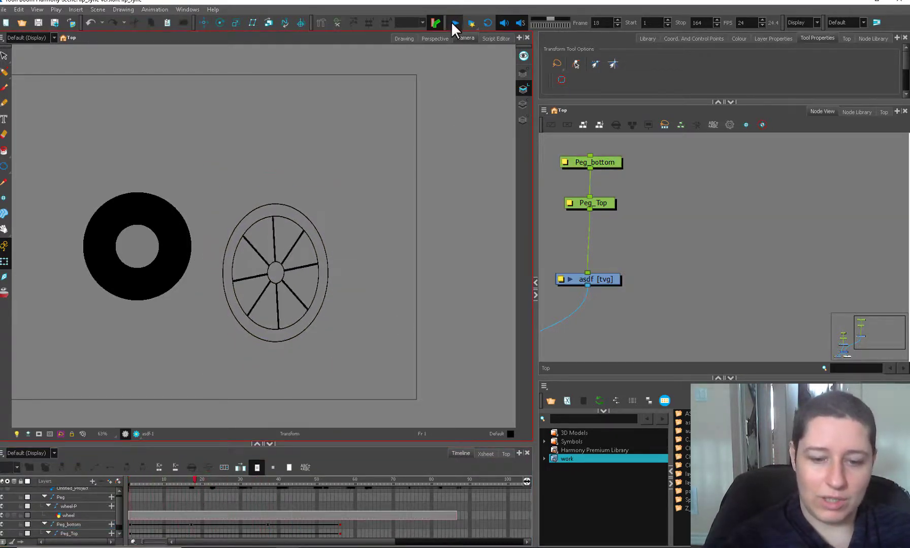
{"action": "left_click", "coordinate": [448, 22]}
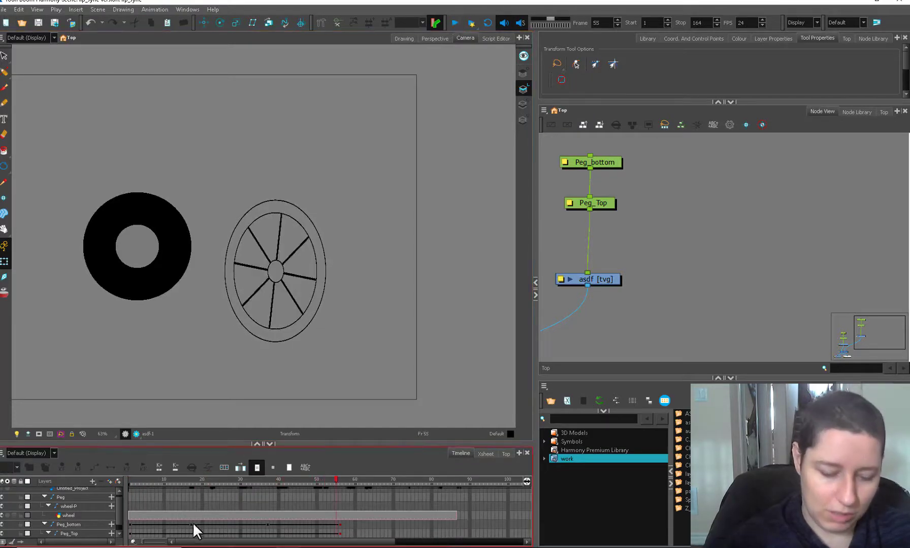
Repeat the scale keyframes at regular intervals along the Peg_bottom track and play back the animation.
{"action": "left_click", "coordinate": [275, 524]}
{"action": "left_click", "coordinate": [224, 335]}
{"action": "left_click", "coordinate": [452, 24]}
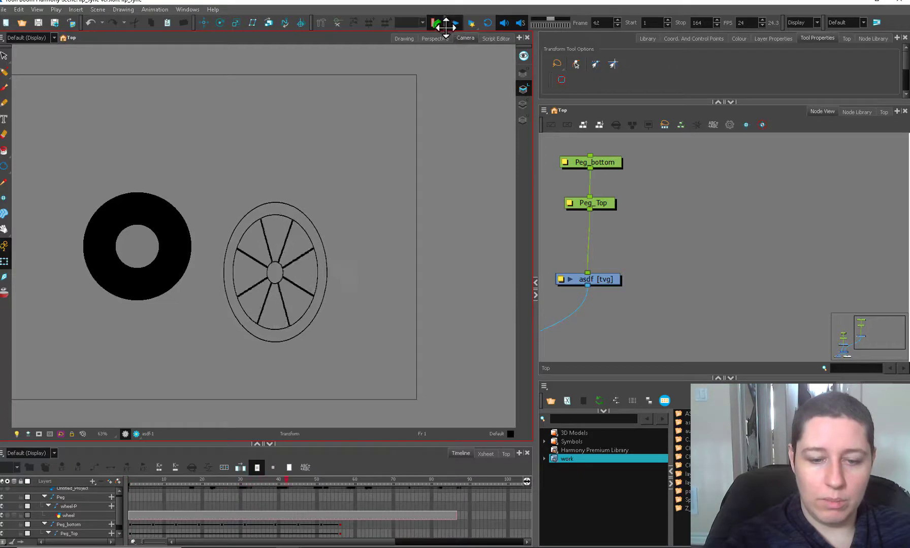
{"action": "left_click", "coordinate": [449, 27]}
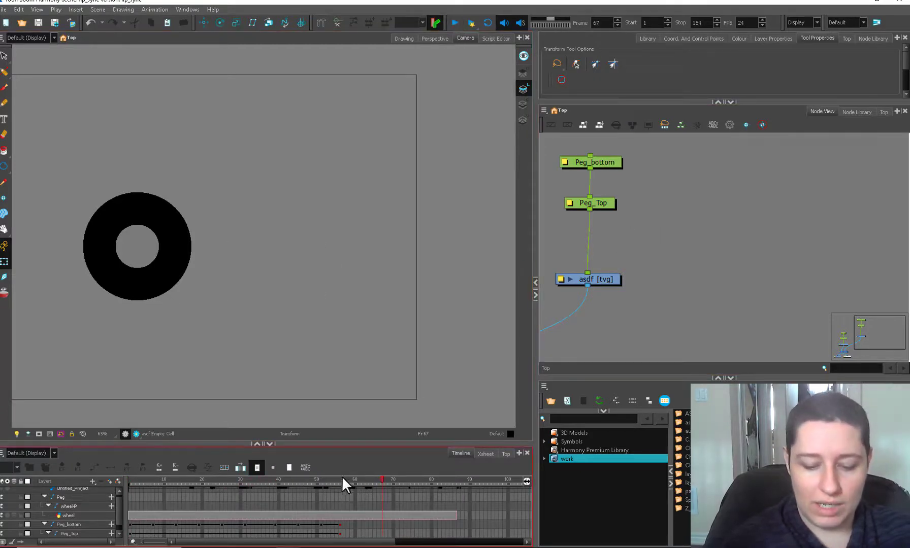
Examine Peg_bottom and Peg_Top on the spoked wheel at frame 5 and return to frame 1.
{"action": "left_click", "coordinate": [149, 518]}
{"action": "left_click_drag", "start_coordinate": [611, 162], "coordinate": [594, 203]}
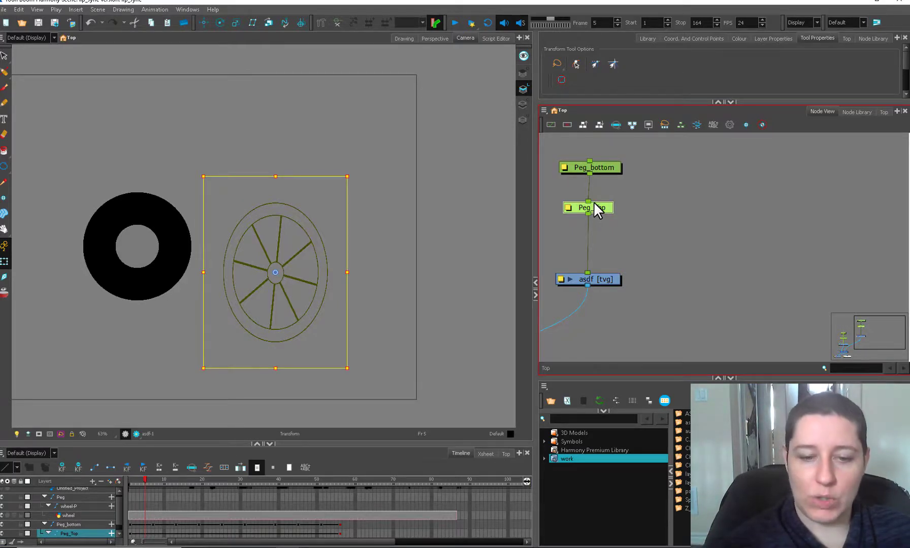
{"action": "left_click", "coordinate": [616, 230]}
{"action": "key", "text": "shift+comma"}
Add a second asdf drawing with its own peg from the library and connect its output to the Composite.
{"action": "left_click", "coordinate": [605, 282]}
{"action": "left_click_drag", "start_coordinate": [605, 290], "coordinate": [756, 200]}
{"action": "scroll", "coordinate": [651, 282], "scroll_direction": "down", "scroll_amount": 1}
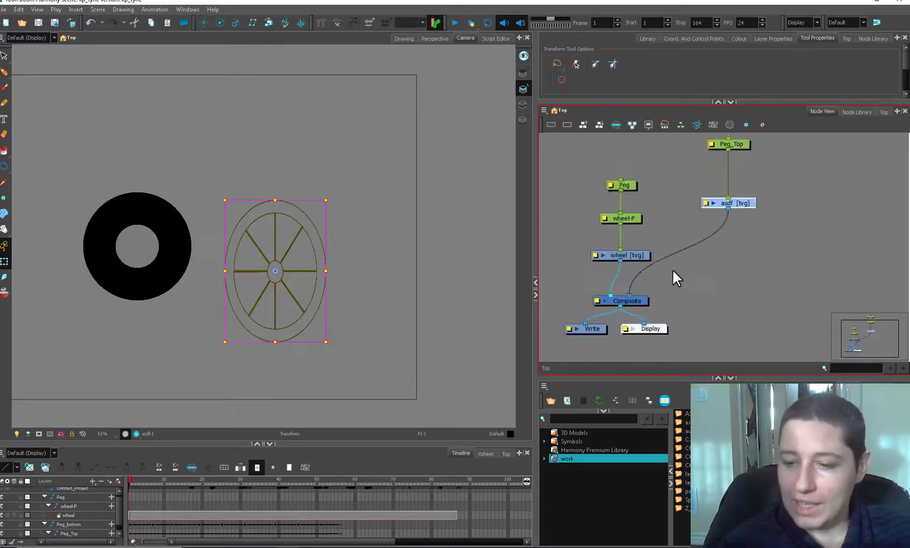
{"action": "left_click_drag", "start_coordinate": [644, 298], "coordinate": [656, 291]}
{"action": "left_click_drag", "start_coordinate": [720, 261], "coordinate": [633, 285]}
{"action": "left_click", "coordinate": [659, 227]}
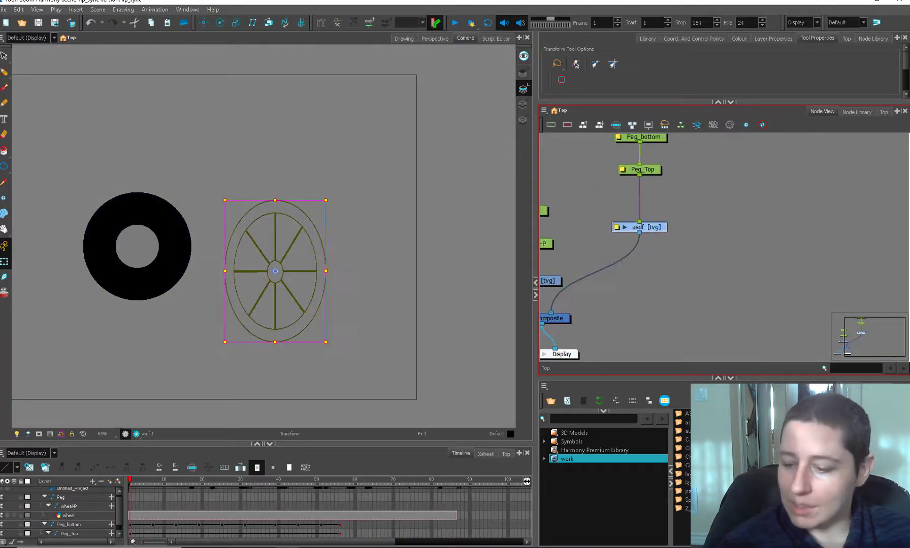
{"action": "left_click_drag", "start_coordinate": [682, 423], "coordinate": [707, 269]}
{"action": "left_click_drag", "start_coordinate": [570, 313], "coordinate": [560, 315]}
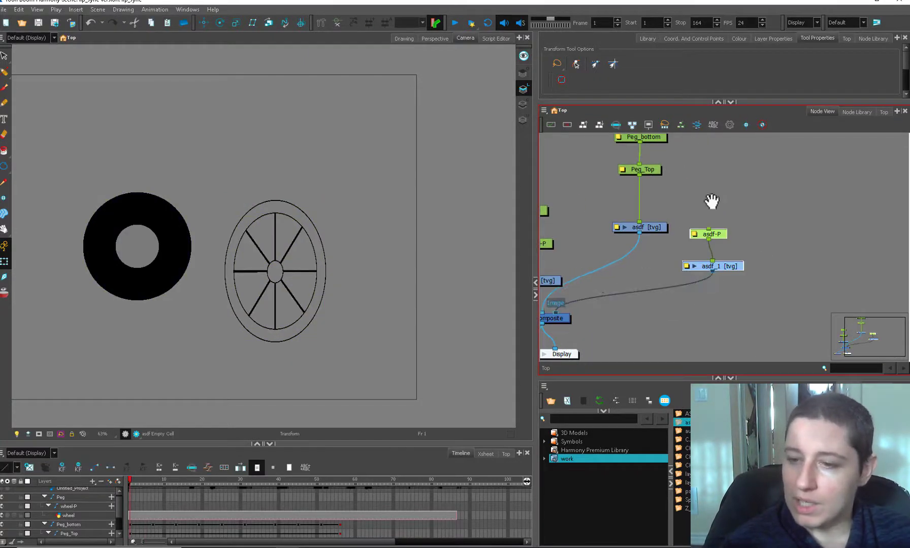
Connect the new asdf-P peg beneath Peg_bottom, parallel to Peg_Top.
{"action": "left_click_drag", "start_coordinate": [717, 193], "coordinate": [687, 247]}
{"action": "left_click_drag", "start_coordinate": [622, 226], "coordinate": [619, 239]}
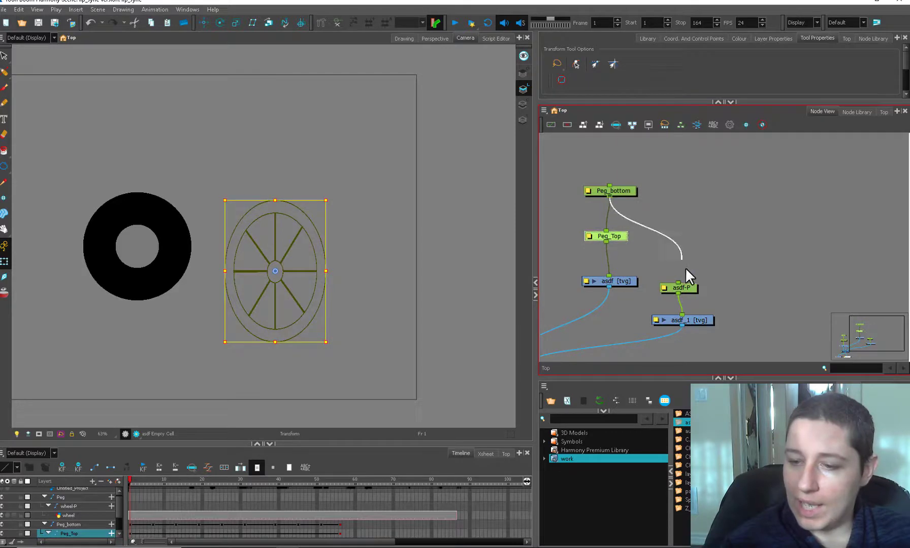
{"action": "left_click_drag", "start_coordinate": [686, 274], "coordinate": [679, 283]}
{"action": "left_click_drag", "start_coordinate": [683, 323], "coordinate": [690, 300]}
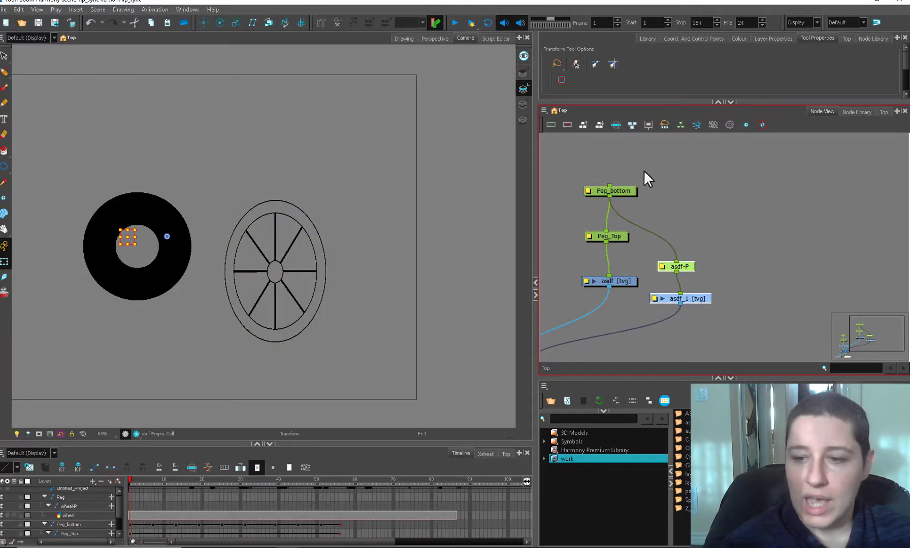
Arrange the pegs and drawings as two side-by-side branches beneath Peg_bottom.
{"action": "left_click_drag", "start_coordinate": [627, 192], "coordinate": [630, 191]}
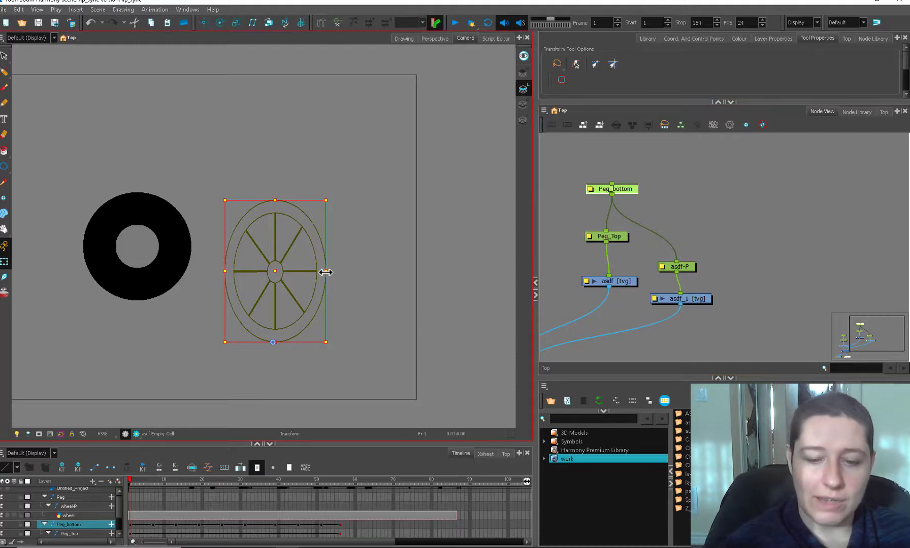
{"action": "mouse_move", "coordinate": [326, 271]}
{"action": "left_mouse_down"}
{"action": "mouse_move", "coordinate": [310, 273]}
{"action": "mouse_move", "coordinate": [339, 272]}
{"action": "mouse_move", "coordinate": [326, 272]}
{"action": "left_mouse_up"}
{"action": "left_click_drag", "start_coordinate": [625, 284], "coordinate": [618, 288]}
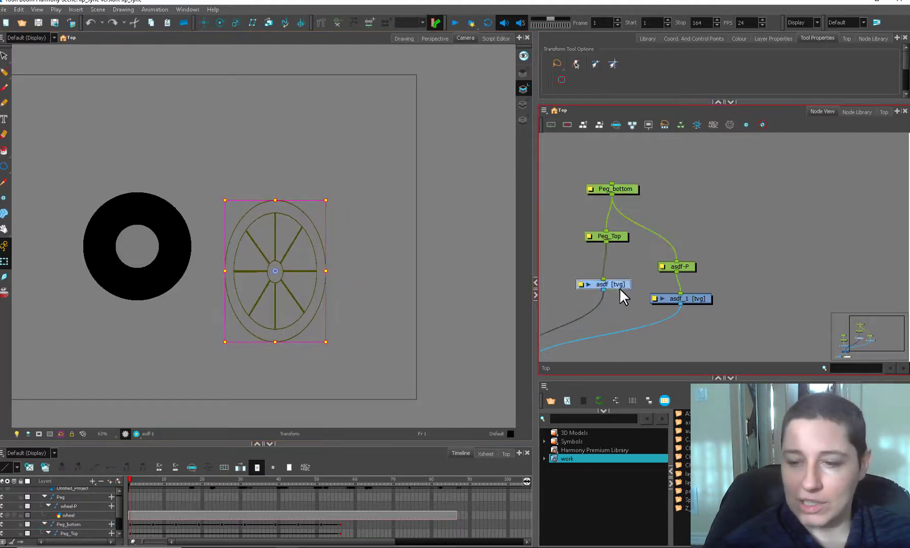
{"action": "key", "text": "d"}
{"action": "key", "text": "a"}
{"action": "left_click_drag", "start_coordinate": [675, 299], "coordinate": [670, 288]}
{"action": "left_click_drag", "start_coordinate": [687, 265], "coordinate": [686, 259]}
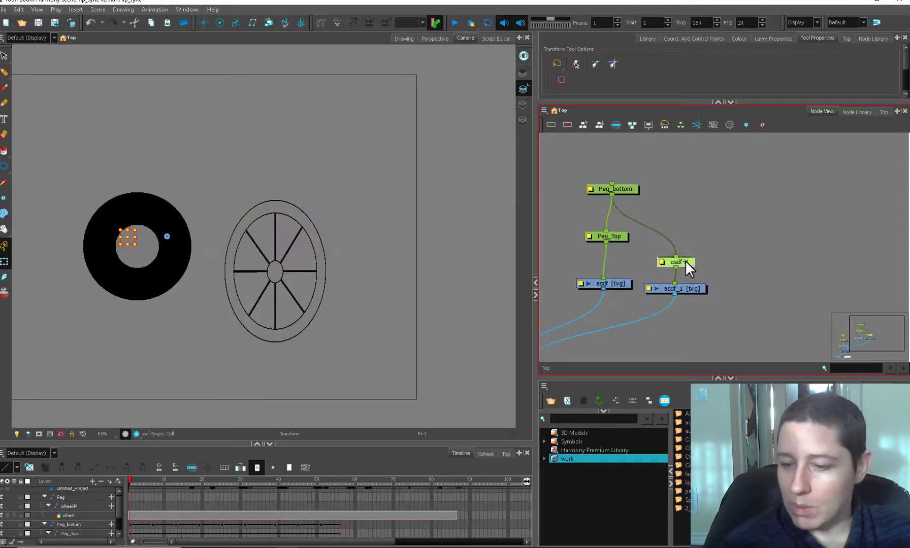
{"action": "left_click_drag", "start_coordinate": [628, 191], "coordinate": [626, 190]}
{"action": "left_click_drag", "start_coordinate": [686, 288], "coordinate": [686, 284]}
{"action": "left_click_drag", "start_coordinate": [629, 194], "coordinate": [657, 195]}
{"action": "left_click_drag", "start_coordinate": [620, 234], "coordinate": [613, 252]}
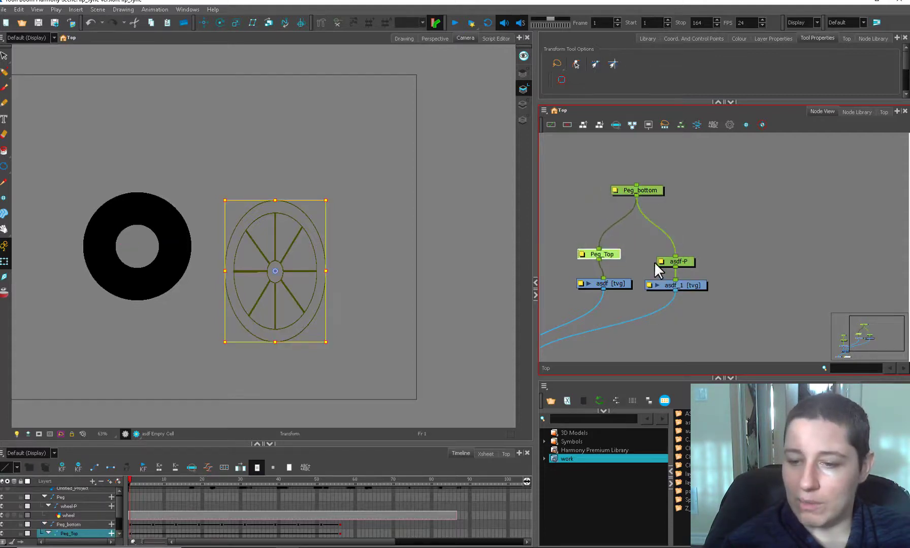
Rename the Peg_Top node as Peg_rotate and close its layer properties.
{"action": "left_click", "coordinate": [581, 255]}
{"action": "left_click", "coordinate": [425, 146]}
{"action": "key", "text": "BackSpace"}
{"action": "key", "text": "BackSpace"}
{"action": "key", "text": "BackSpace"}
{"action": "type", "text": "rotate"}
{"action": "key", "text": "Return"}
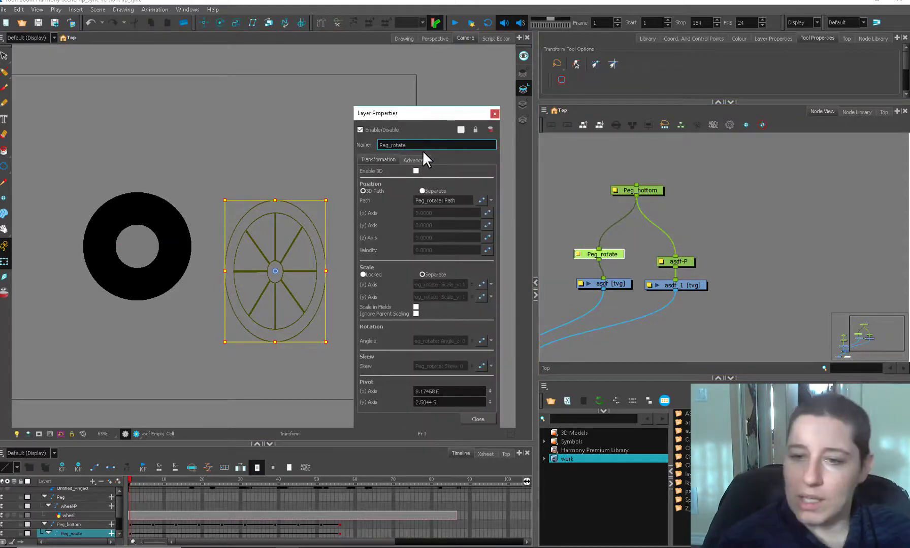
{"action": "left_click", "coordinate": [494, 113]}
Rename the Peg_bottom node as Peg_scale and close its layer properties.
{"action": "double_click", "coordinate": [614, 191]}
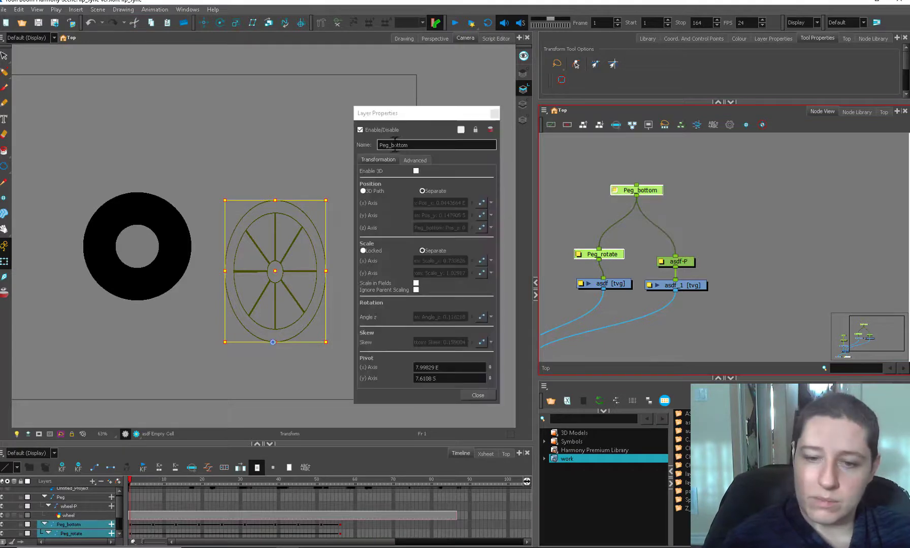
{"action": "left_click_drag", "start_coordinate": [394, 145], "coordinate": [450, 135]}
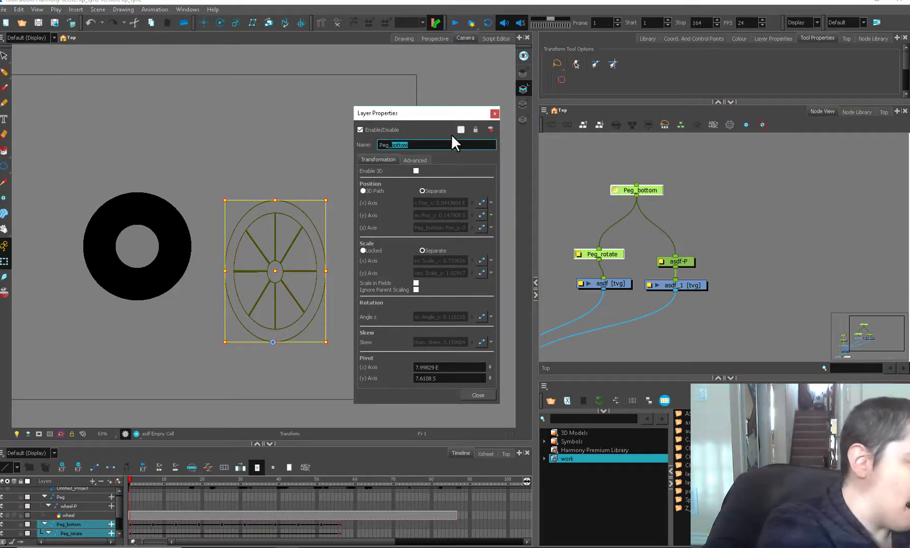
{"action": "type", "text": "scale"}
{"action": "key", "text": "Return"}
{"action": "left_click", "coordinate": [494, 114]}
{"action": "double_click", "coordinate": [615, 190]}
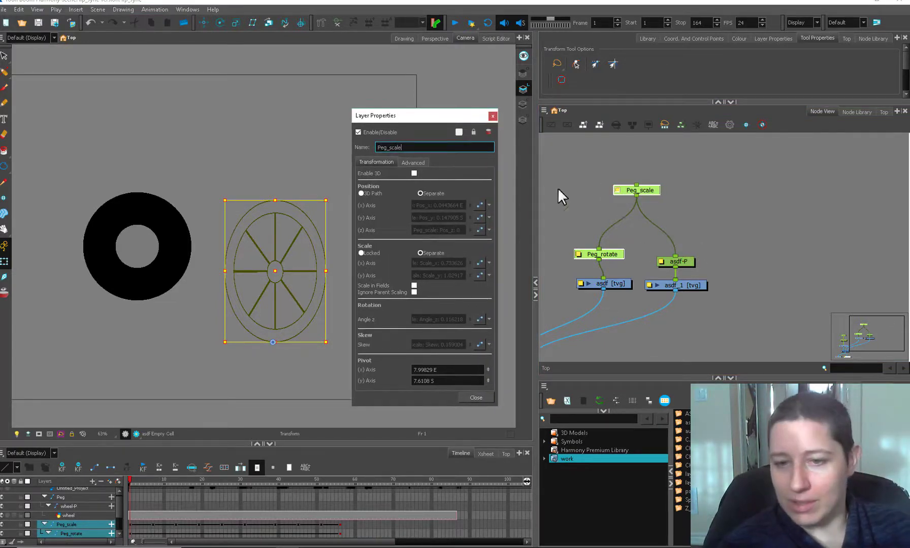
{"action": "left_click", "coordinate": [492, 116]}
In the asdf_1 drawing, brush a black crescent as thickness along the wheel's outer rim and fit its ends with the Contour Editor.
{"action": "left_click", "coordinate": [673, 283]}
{"action": "key", "text": "alt+b"}
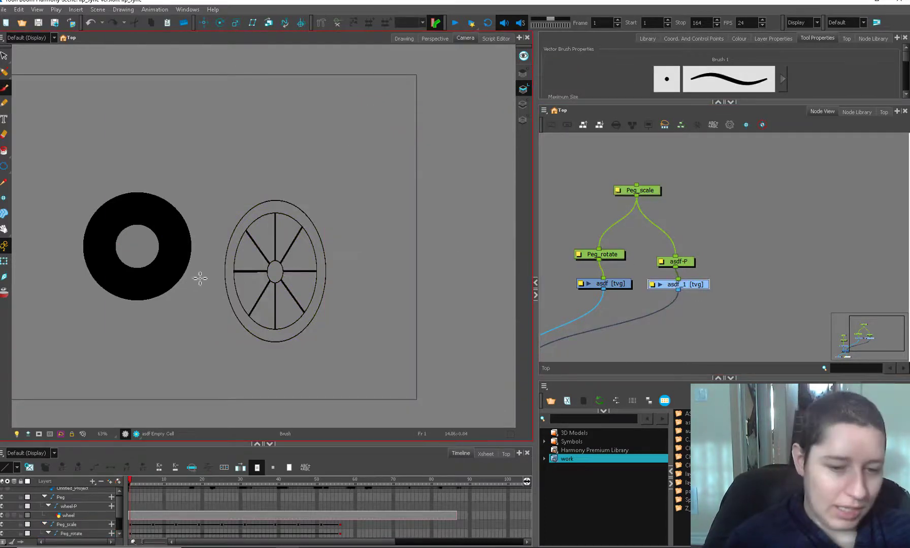
{"action": "mouse_move", "coordinate": [259, 203]}
{"action": "left_mouse_down"}
{"action": "mouse_move", "coordinate": [231, 225]}
{"action": "mouse_move", "coordinate": [219, 255]}
{"action": "mouse_move", "coordinate": [223, 299]}
{"action": "mouse_move", "coordinate": [256, 341]}
{"action": "left_mouse_up"}
{"action": "key", "text": "alt+q"}
{"action": "key", "text": "2"}
{"action": "key", "text": "2"}
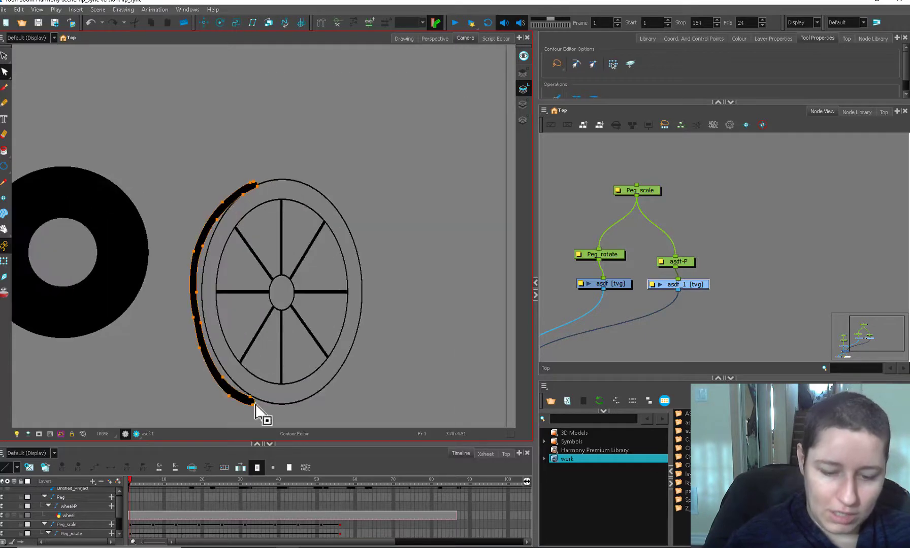
{"action": "mouse_move", "coordinate": [255, 405]}
{"action": "left_mouse_down"}
{"action": "mouse_move", "coordinate": [251, 397]}
{"action": "mouse_move", "coordinate": [276, 405]}
{"action": "left_mouse_up"}
{"action": "left_click", "coordinate": [240, 406]}
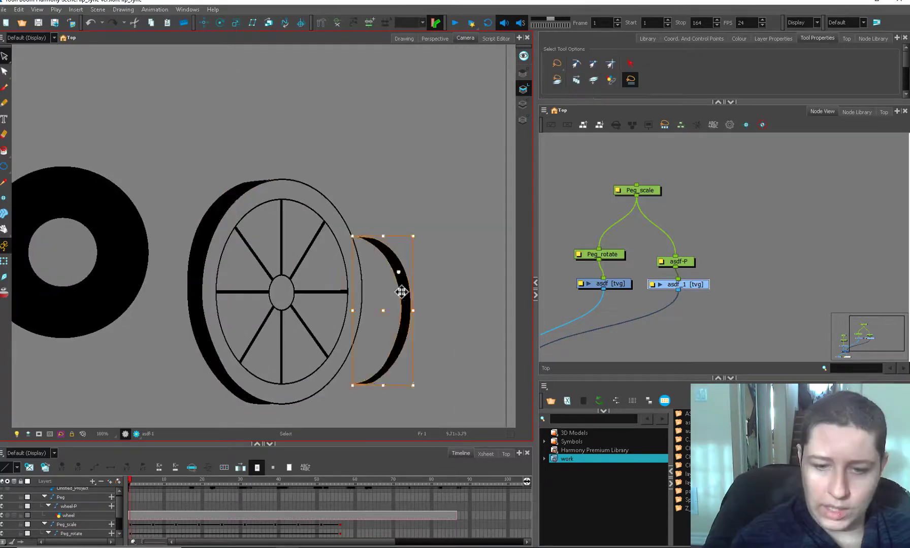
Move and stretch the second crescent onto the inner rim's far side and reshape its contour into a thin inner thickness.
{"action": "mouse_move", "coordinate": [402, 293]}
{"action": "left_mouse_down"}
{"action": "mouse_move", "coordinate": [319, 295]}
{"action": "mouse_move", "coordinate": [326, 291]}
{"action": "left_mouse_up"}
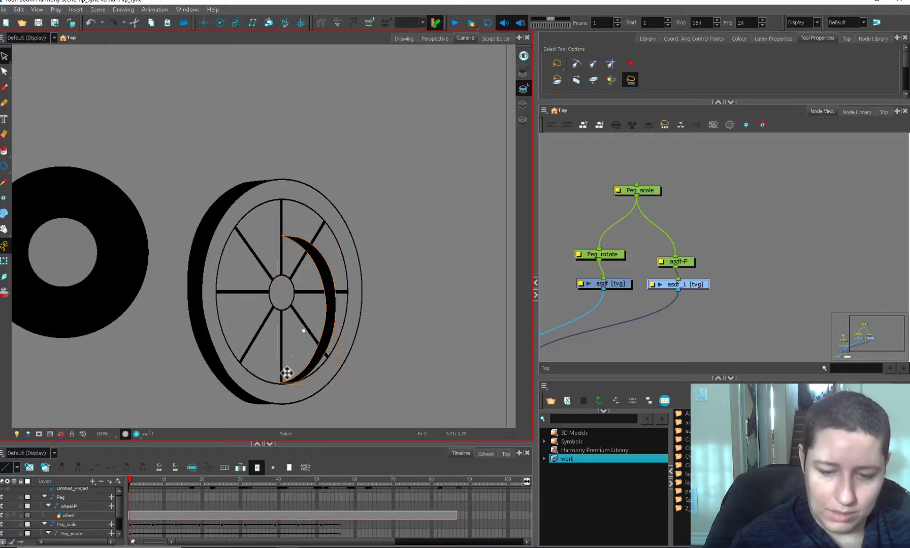
{"action": "left_click_drag", "start_coordinate": [315, 245], "coordinate": [308, 197]}
{"action": "key", "text": "alt+q"}
{"action": "left_click_drag", "start_coordinate": [337, 294], "coordinate": [347, 293]}
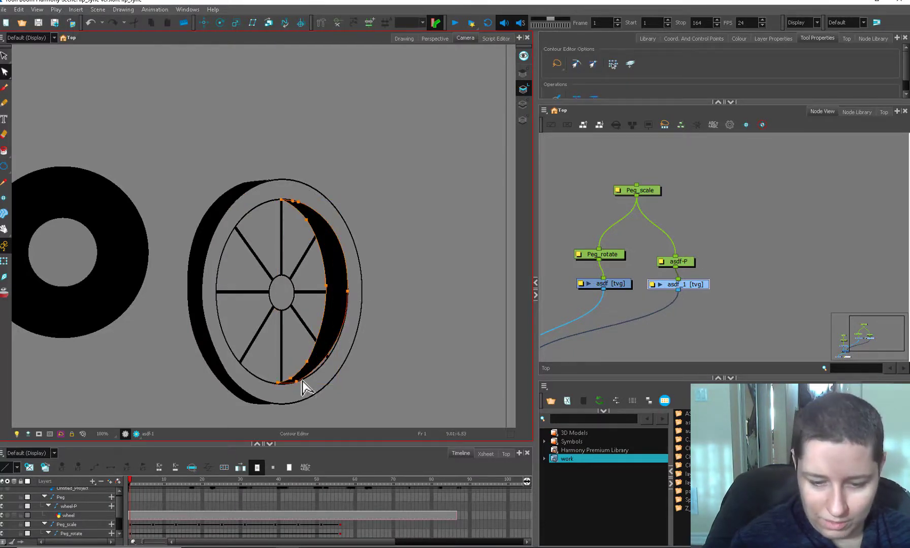
{"action": "left_click", "coordinate": [272, 402]}
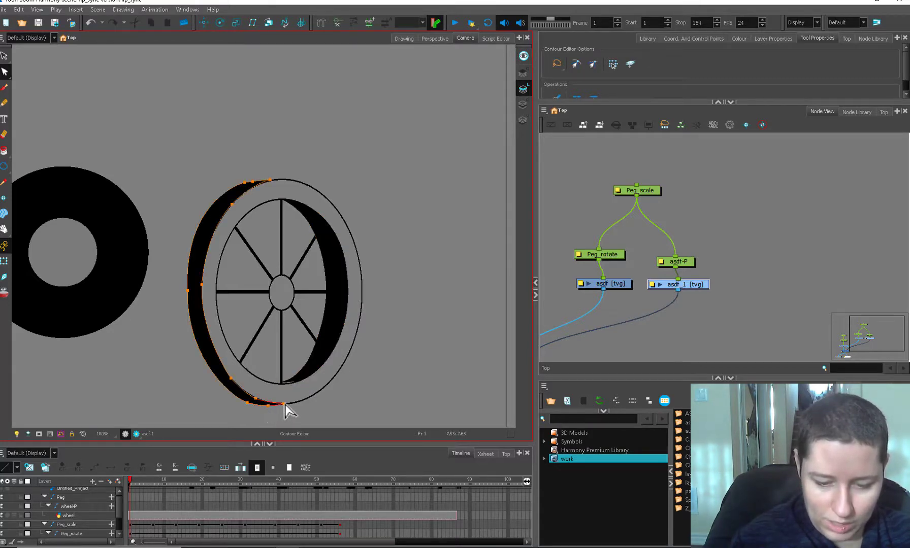
{"action": "left_click", "coordinate": [281, 385]}
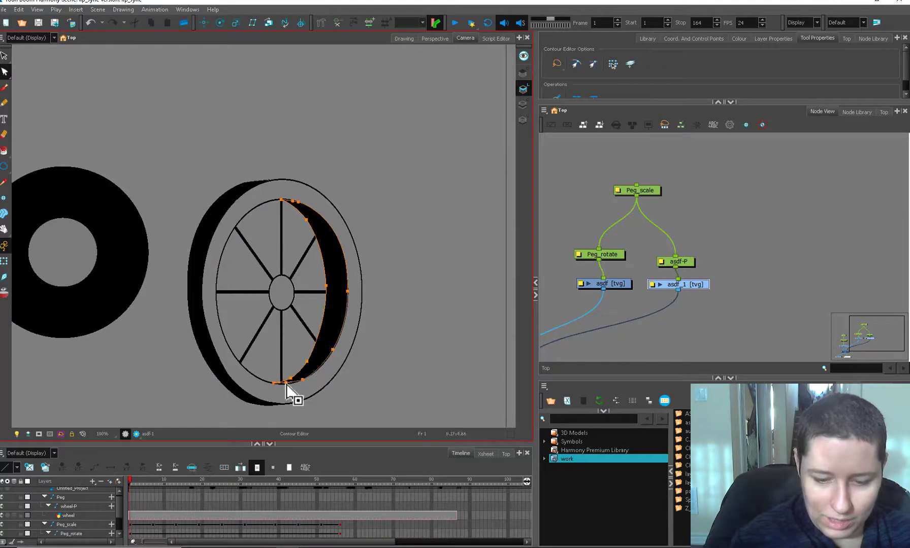
{"action": "left_click_drag", "start_coordinate": [306, 220], "coordinate": [311, 216]}
{"action": "left_click_drag", "start_coordinate": [326, 286], "coordinate": [339, 280]}
{"action": "left_click_drag", "start_coordinate": [307, 362], "coordinate": [312, 361]}
Brush a black thickness along the wheel hub's outer edge and select all artwork in the asdf_1 drawing.
{"action": "key", "text": "alt+b"}
{"action": "key", "text": "ctrl+z"}
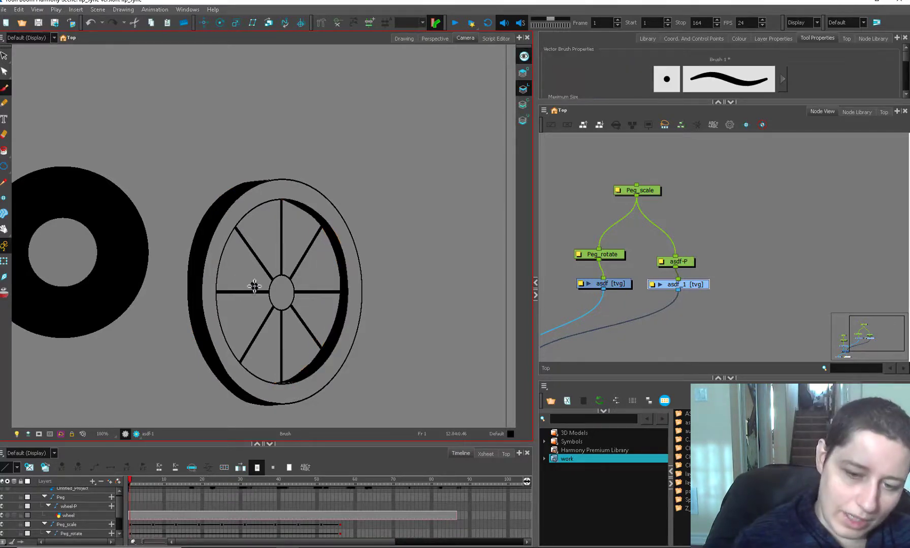
{"action": "key", "text": "ctrl+z"}
{"action": "left_click_drag", "start_coordinate": [269, 269], "coordinate": [279, 275]}
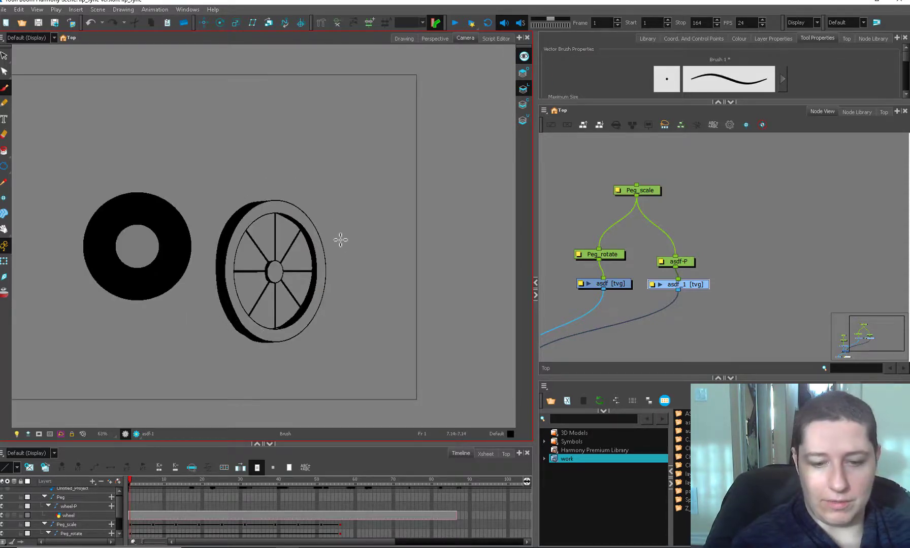
{"action": "key", "text": "alt+s"}
{"action": "key", "text": "ctrl+a"}
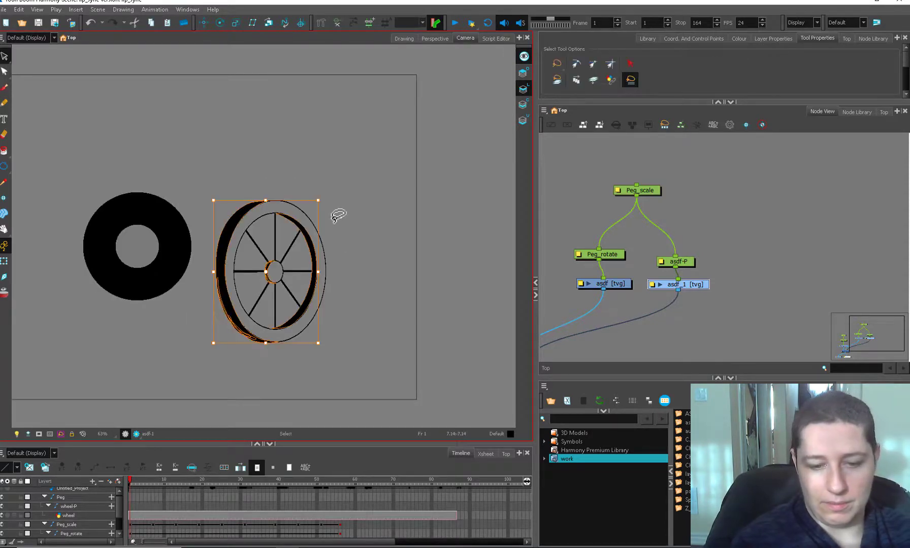
Extend the asdf_1 drawing's exposure to frame 56 and set the playback stop frame to 56.
{"action": "left_click", "coordinate": [450, 21]}
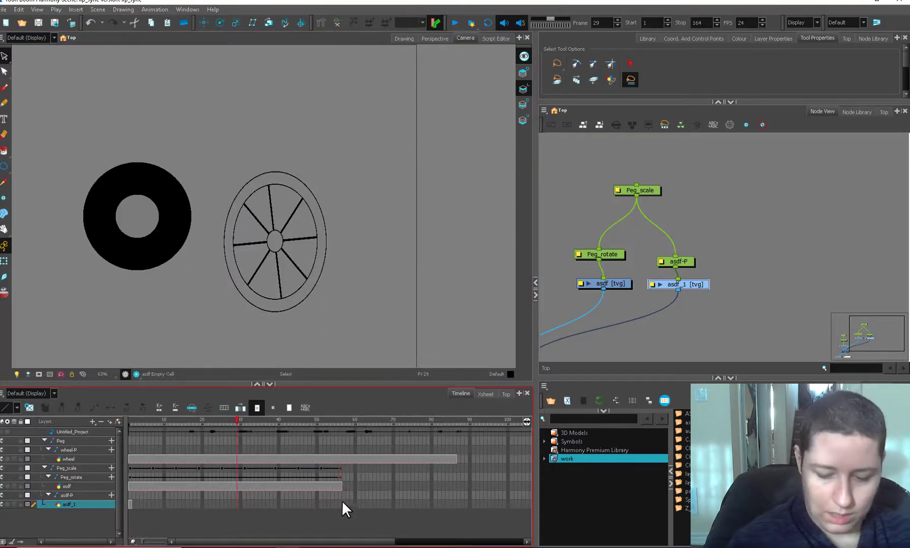
{"action": "left_click", "coordinate": [340, 505]}
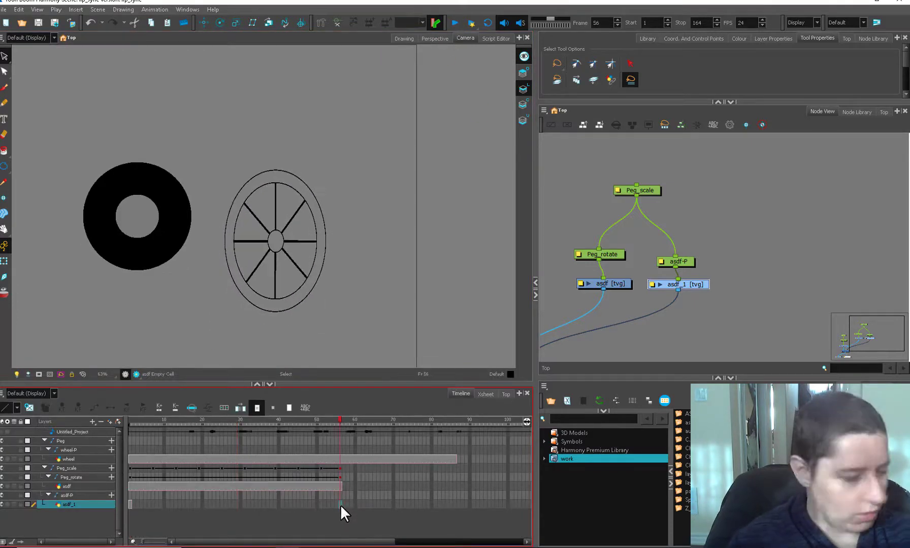
{"action": "key", "text": "F5"}
{"action": "left_click", "coordinate": [343, 418]}
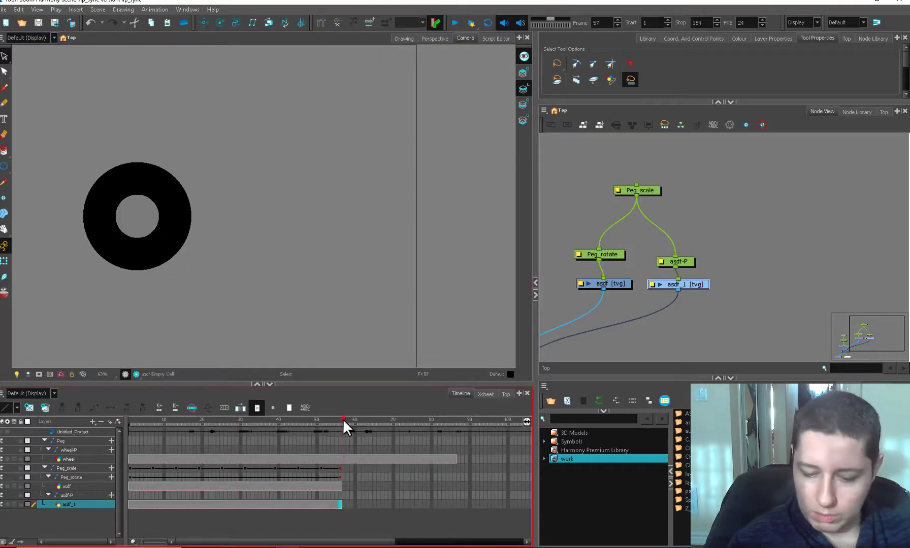
{"action": "left_click", "coordinate": [340, 419]}
Play the looped animation and compare the rotating asdf spokes with the scale-only asdf_1 thickness, then stop playback.
{"action": "left_click", "coordinate": [454, 23]}
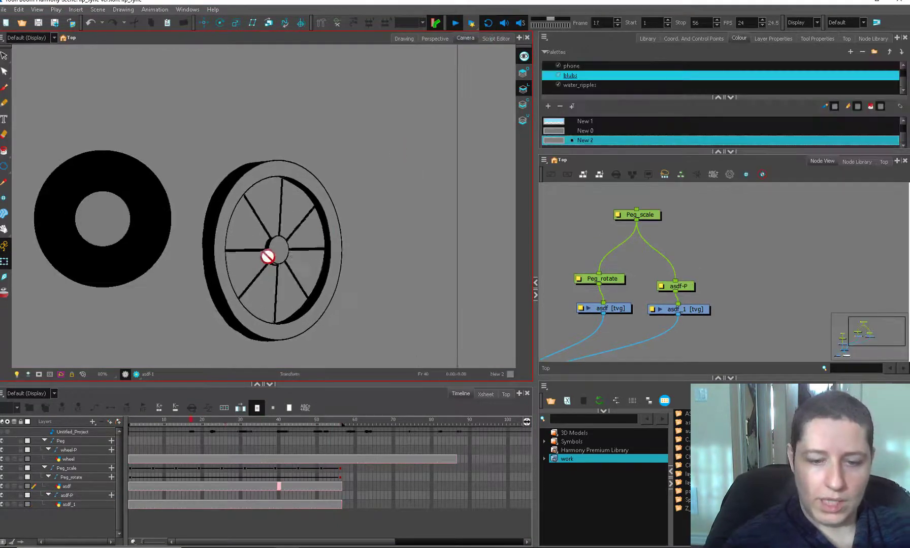
{"action": "key", "text": "1"}
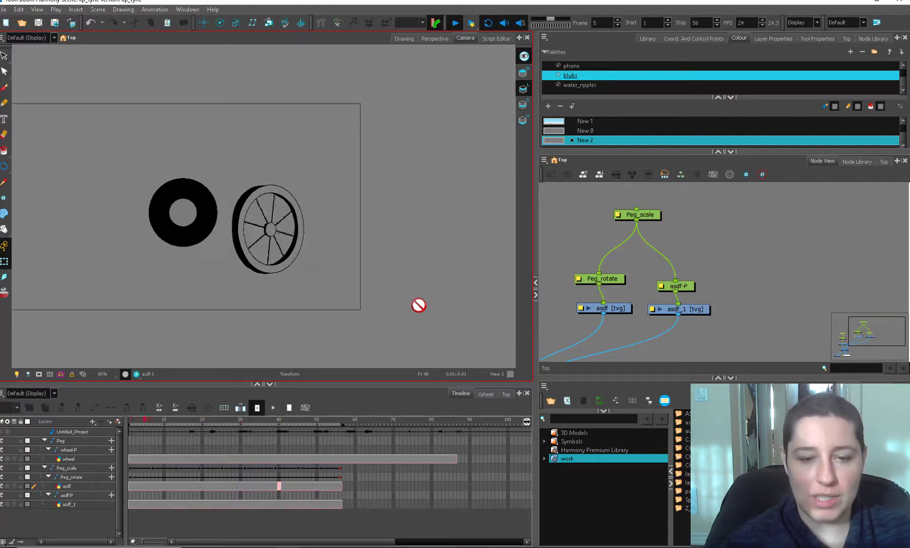
{"action": "left_click", "coordinate": [688, 311]}
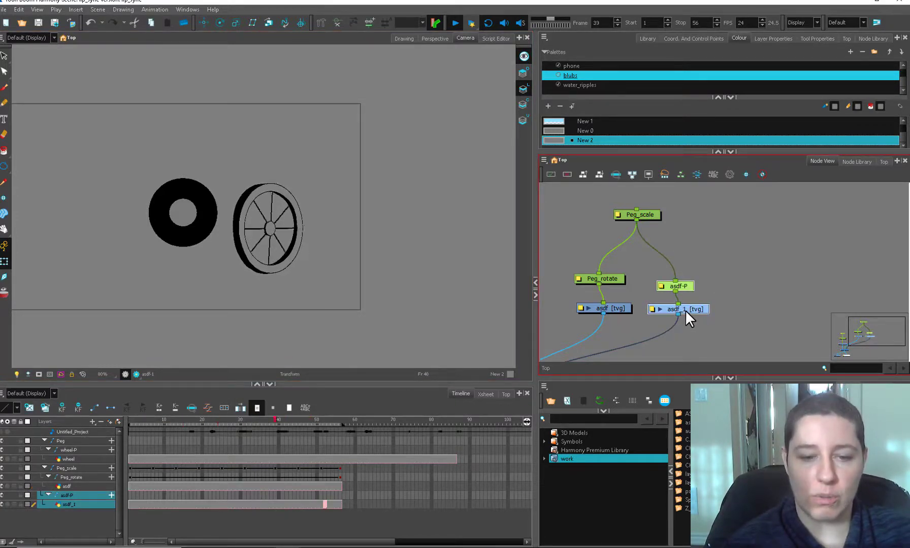
{"action": "left_click_drag", "start_coordinate": [638, 265], "coordinate": [574, 325]}
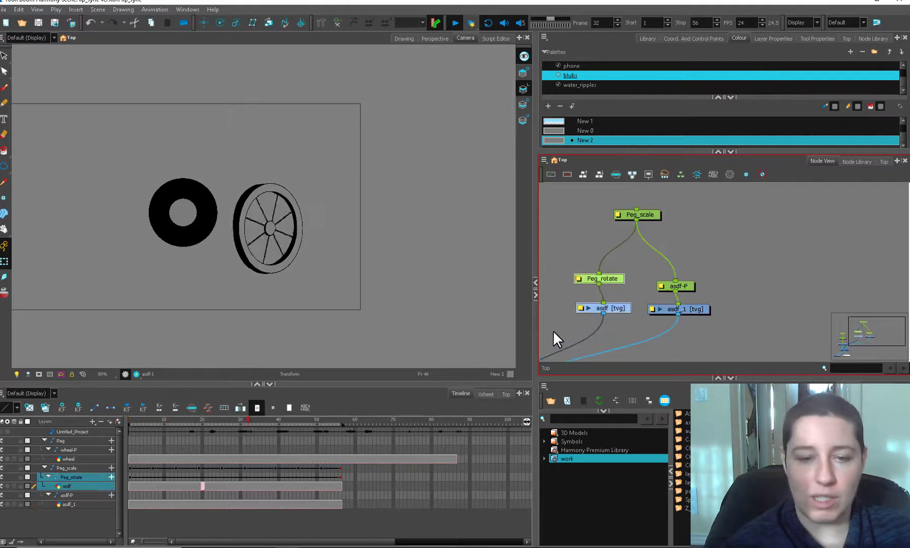
{"action": "key", "text": "d"}
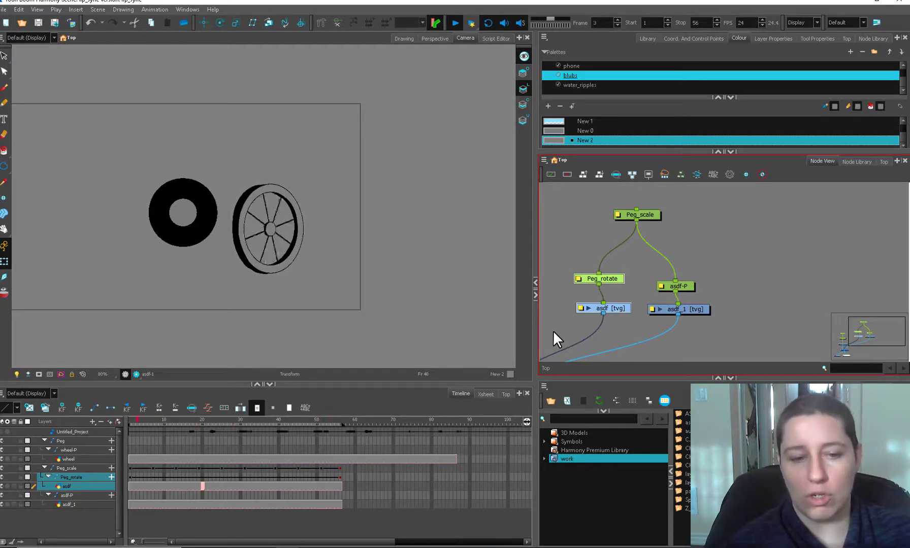
{"action": "left_click", "coordinate": [454, 22]}
Duplicate the asdf_1 drawing at frame 3 and brush streaks across the outer tread in the grey New 2 colour.
{"action": "scroll", "coordinate": [263, 207], "scroll_direction": "up", "scroll_amount": 3}
{"action": "key", "text": "alt+b"}
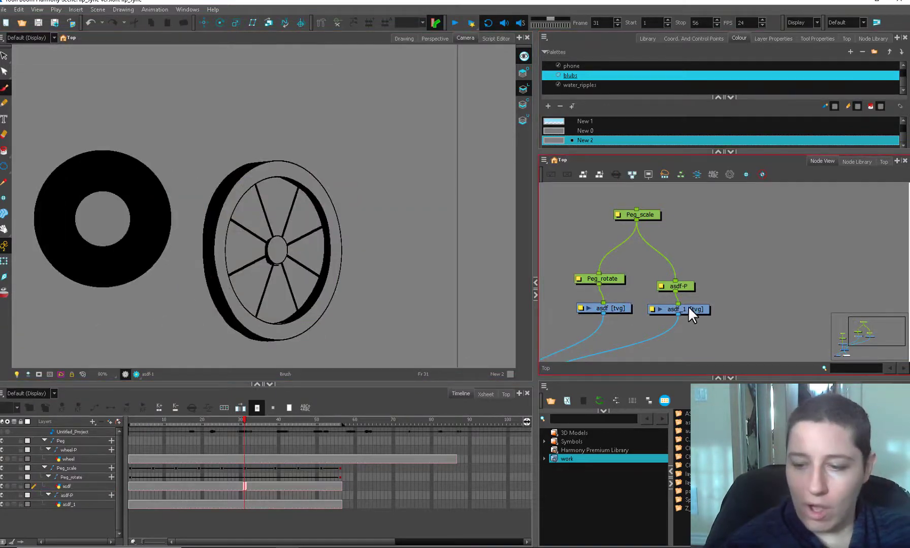
{"action": "left_click_drag", "start_coordinate": [691, 309], "coordinate": [685, 307]}
{"action": "left_click_drag", "start_coordinate": [134, 506], "coordinate": [138, 505]}
{"action": "scroll", "coordinate": [206, 209], "scroll_direction": "up", "scroll_amount": 1}
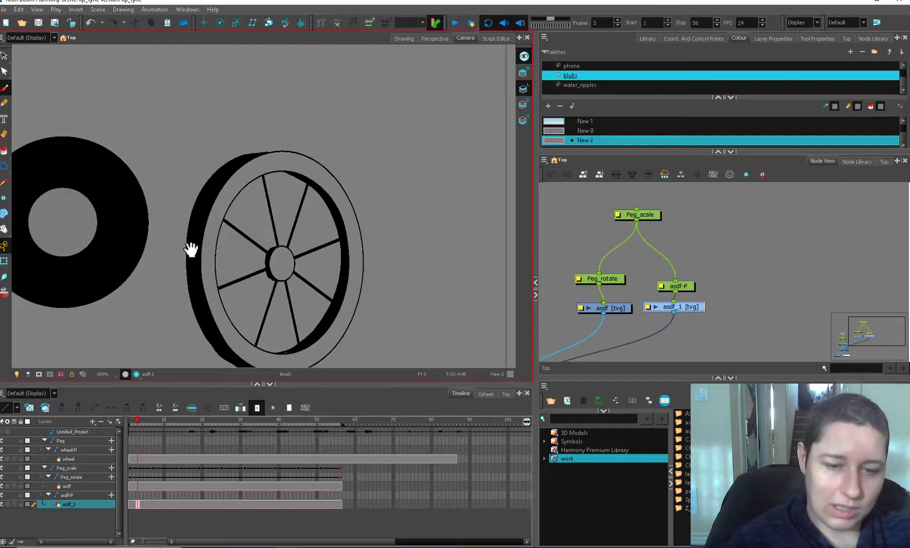
{"action": "scroll", "coordinate": [239, 219], "scroll_direction": "up", "scroll_amount": 2}
{"action": "scroll", "coordinate": [301, 225], "scroll_direction": "up", "scroll_amount": 1}
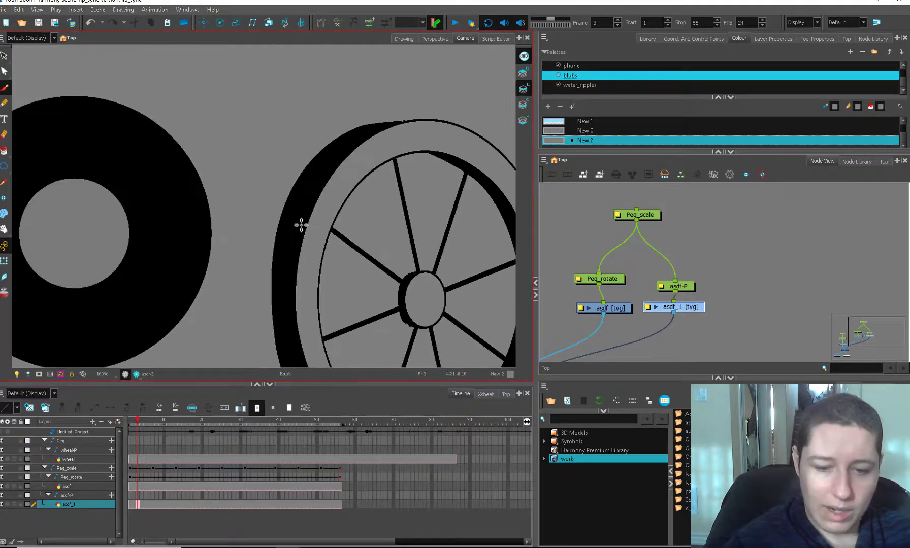
{"action": "mouse_move", "coordinate": [301, 225]}
{"action": "left_mouse_down"}
{"action": "mouse_move", "coordinate": [304, 204]}
{"action": "mouse_move", "coordinate": [289, 234]}
{"action": "left_mouse_up"}
{"action": "mouse_move", "coordinate": [291, 200]}
{"action": "left_mouse_down"}
{"action": "mouse_move", "coordinate": [278, 266]}
{"action": "mouse_move", "coordinate": [282, 254]}
{"action": "left_mouse_up"}
{"action": "scroll", "coordinate": [374, 224], "scroll_direction": "down", "scroll_amount": 3}
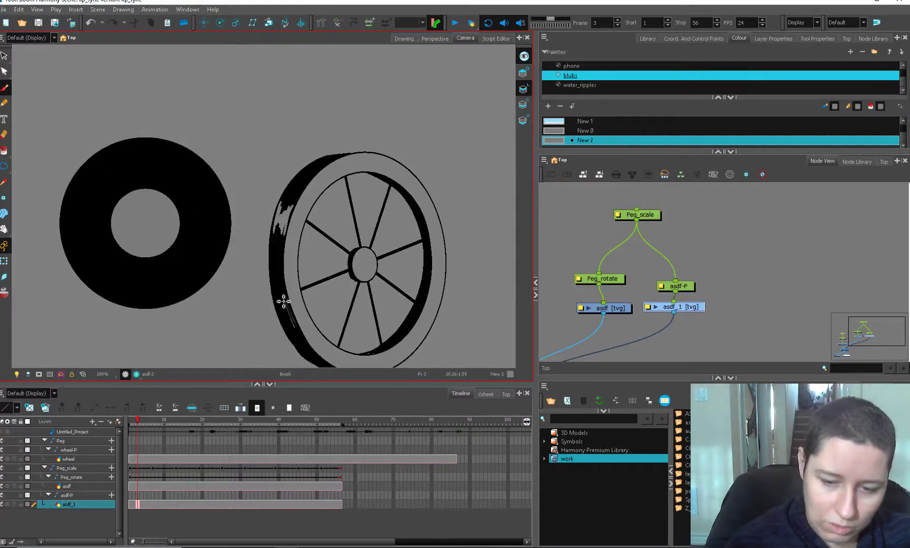
{"action": "mouse_move", "coordinate": [285, 305]}
{"action": "left_mouse_down"}
{"action": "mouse_move", "coordinate": [280, 317]}
{"action": "mouse_move", "coordinate": [287, 310]}
{"action": "left_mouse_up"}
{"action": "key", "text": "alt+s"}
{"action": "key", "text": "ctrl+z"}
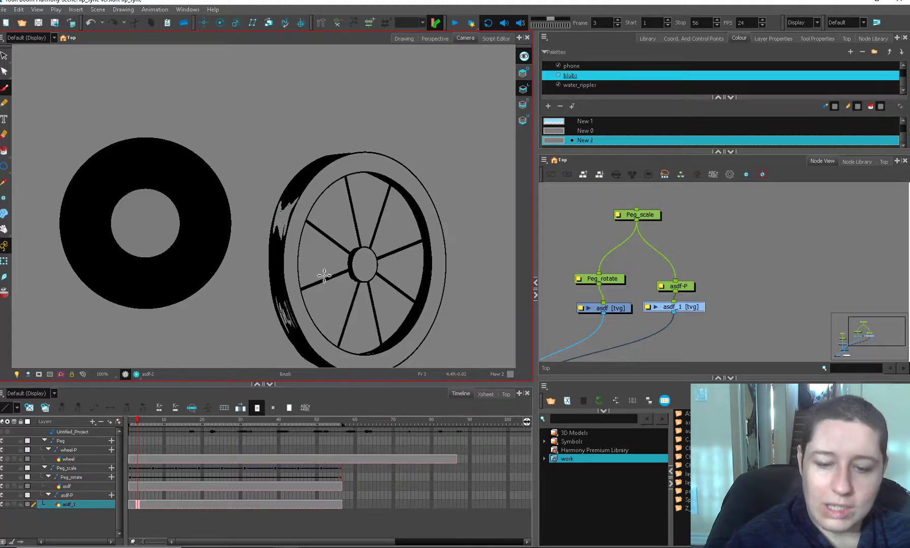
At frame 5 of asdf_1, rework the lower tread streaks using the black Default and grey New 2 colours.
{"action": "left_click", "coordinate": [146, 504]}
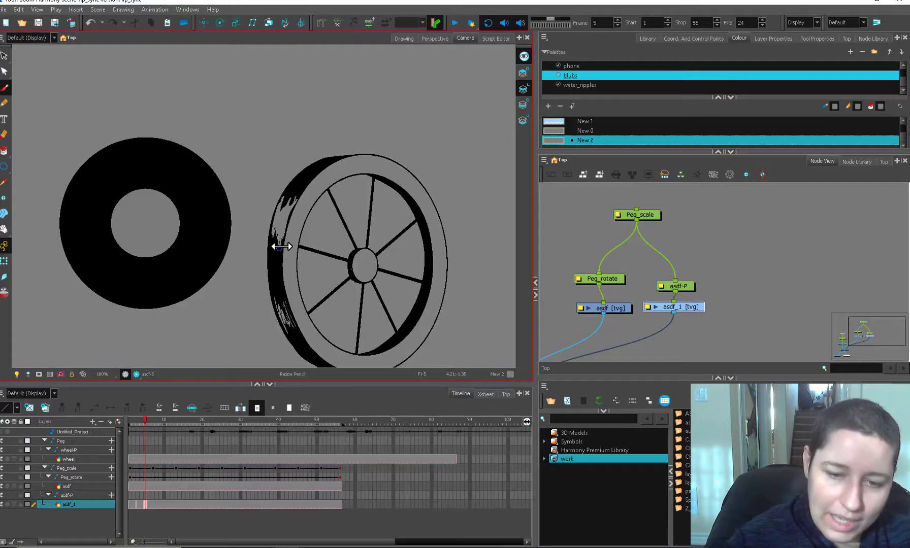
{"action": "key", "text": "alt+b"}
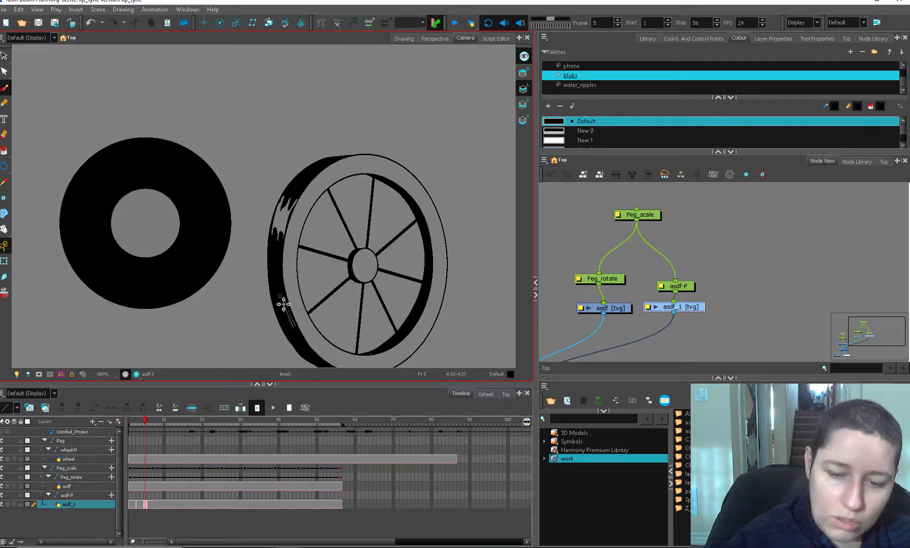
{"action": "left_click_drag", "start_coordinate": [289, 320], "coordinate": [292, 297]}
{"action": "key", "text": "d"}
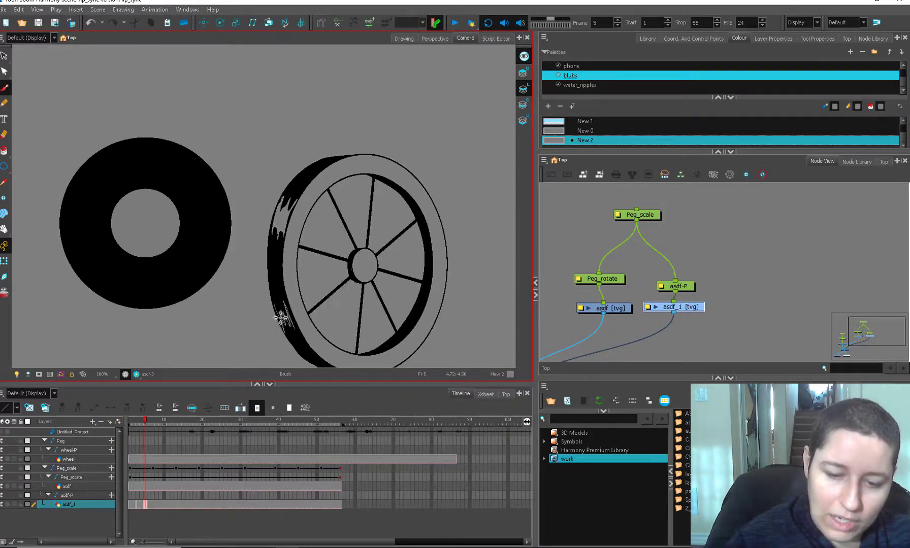
{"action": "key", "text": "comma"}
{"action": "key", "text": "period"}
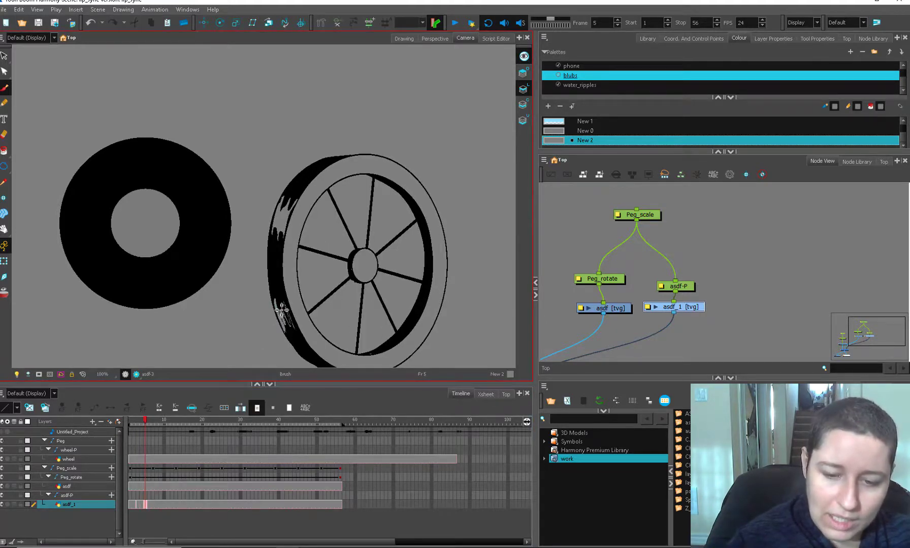
{"action": "key", "text": "d"}
{"action": "left_click", "coordinate": [275, 298]}
{"action": "left_click", "coordinate": [282, 318]}
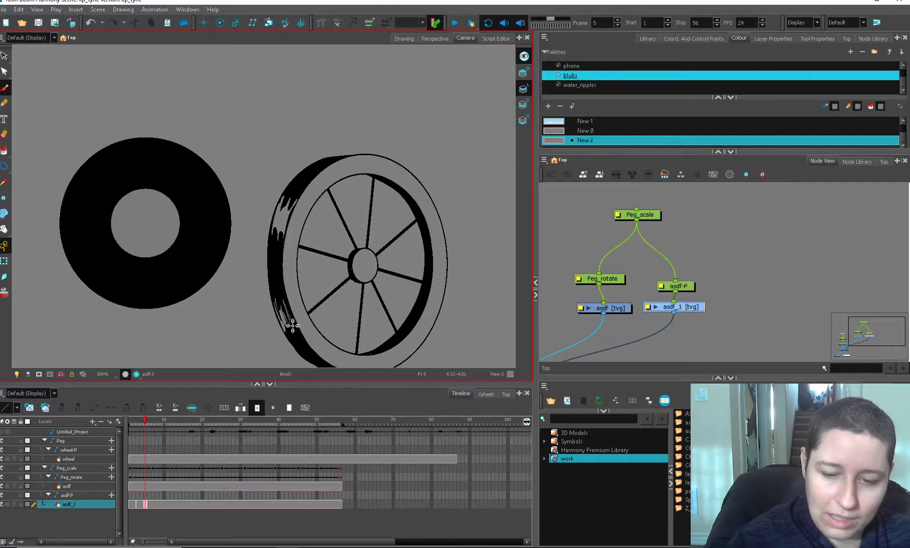
At frame 2 of asdf_1, brush grey New 2 streaks on the lower and upper parts of the outer tread.
{"action": "left_click", "coordinate": [134, 504]}
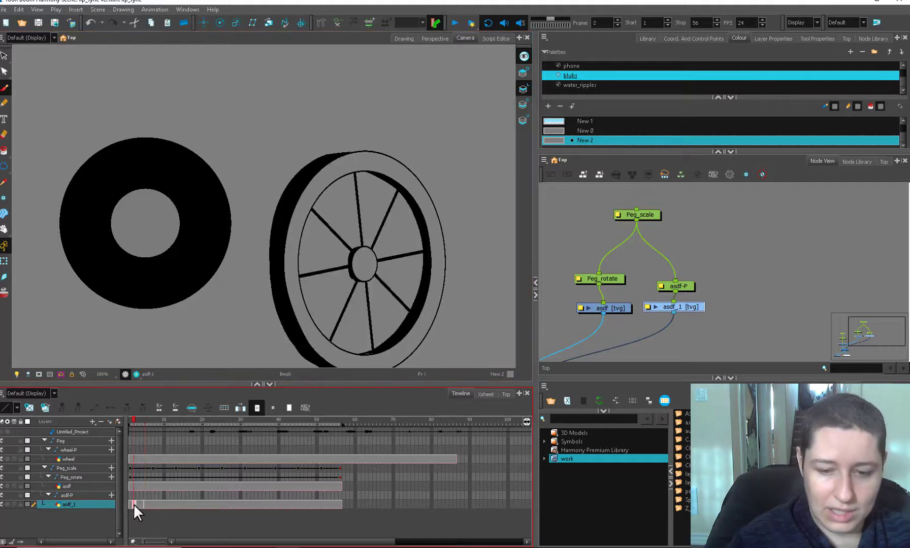
{"action": "left_click", "coordinate": [139, 504]}
{"action": "left_click", "coordinate": [131, 503]}
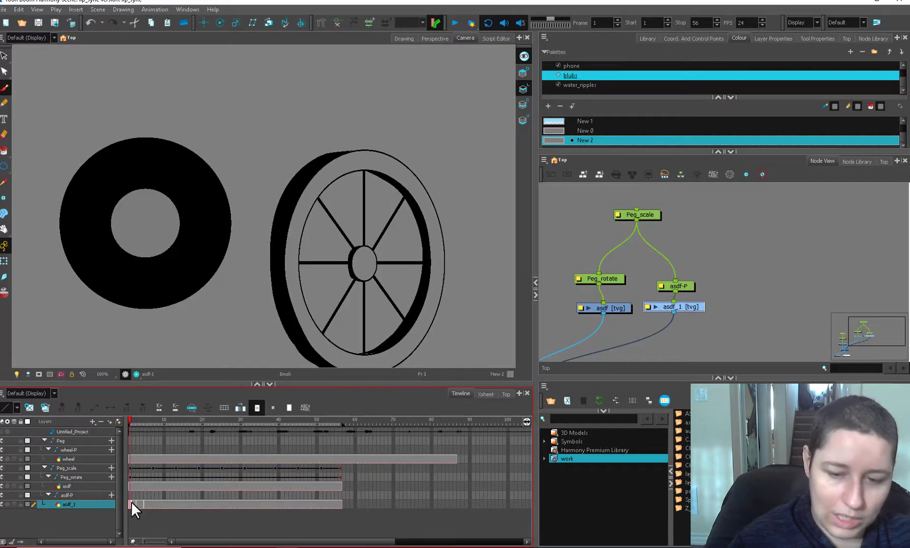
{"action": "key", "text": "."}
{"action": "key", "text": "."}
{"action": "right_click", "coordinate": [298, 278]}
{"action": "left_click", "coordinate": [284, 310]}
{"action": "key", "text": "."}
{"action": "left_click_drag", "start_coordinate": [278, 305], "coordinate": [283, 319]}
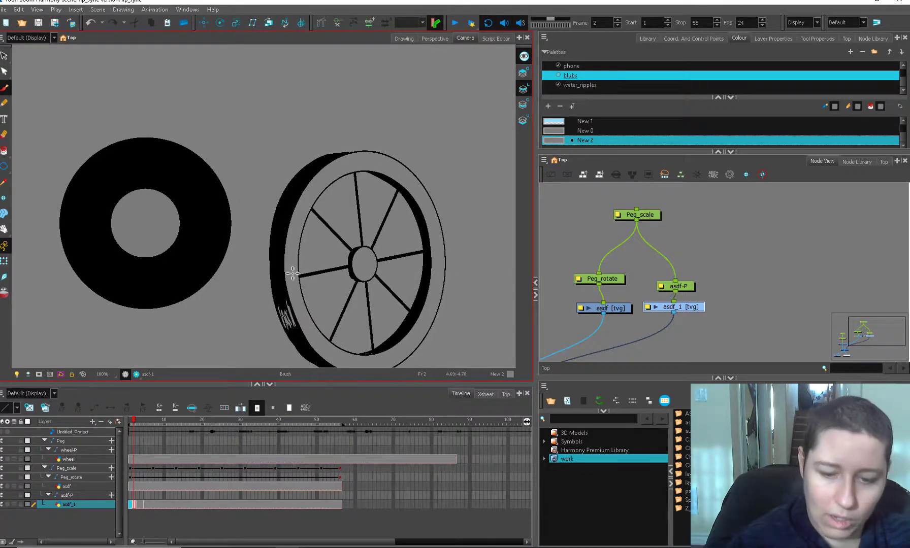
{"action": "left_click_drag", "start_coordinate": [288, 198], "coordinate": [279, 220]}
{"action": "key", "text": "1"}
{"action": "left_click_drag", "start_coordinate": [418, 264], "coordinate": [372, 273]}
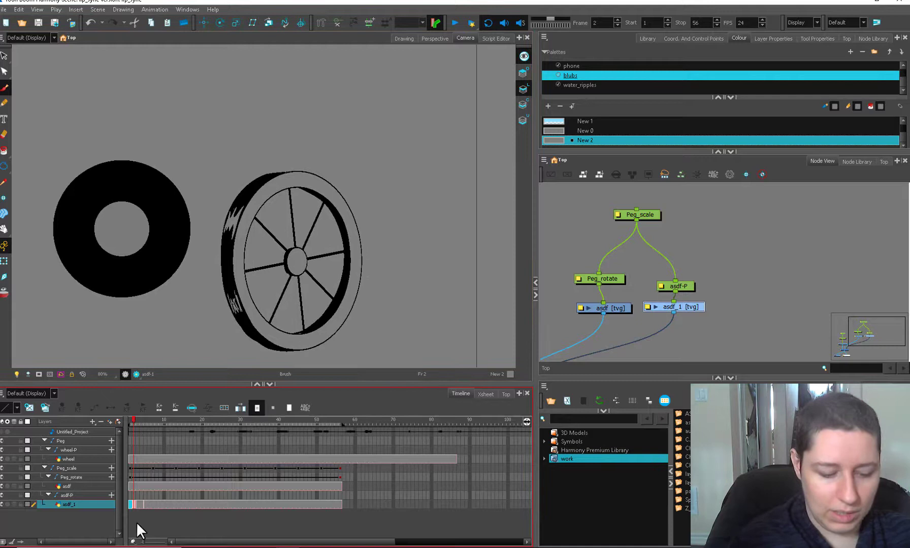
Copy the first asdf_1 drawings and paste them from frame 7 as a normal forward cycle repeated 24 times.
{"action": "key", "text": "comma"}
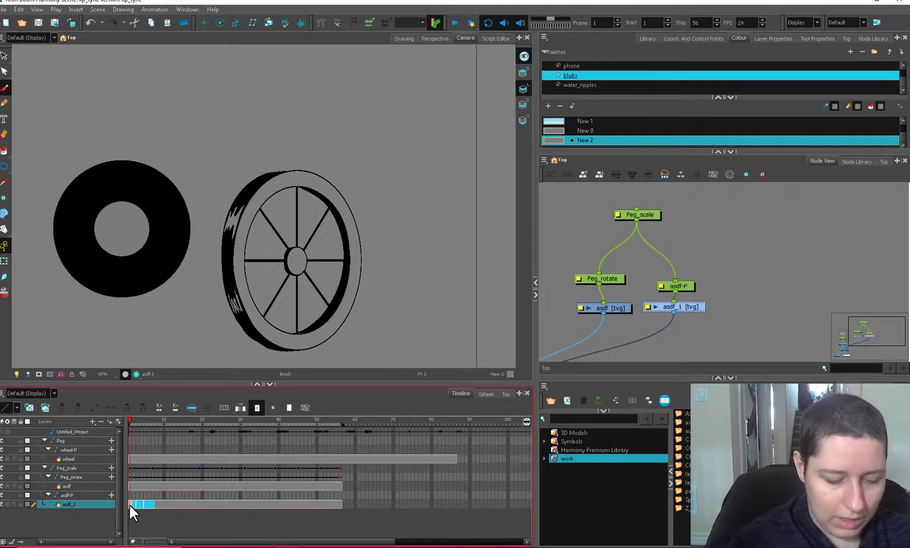
{"action": "left_click", "coordinate": [152, 505]}
{"action": "key", "text": "ctrl+b"}
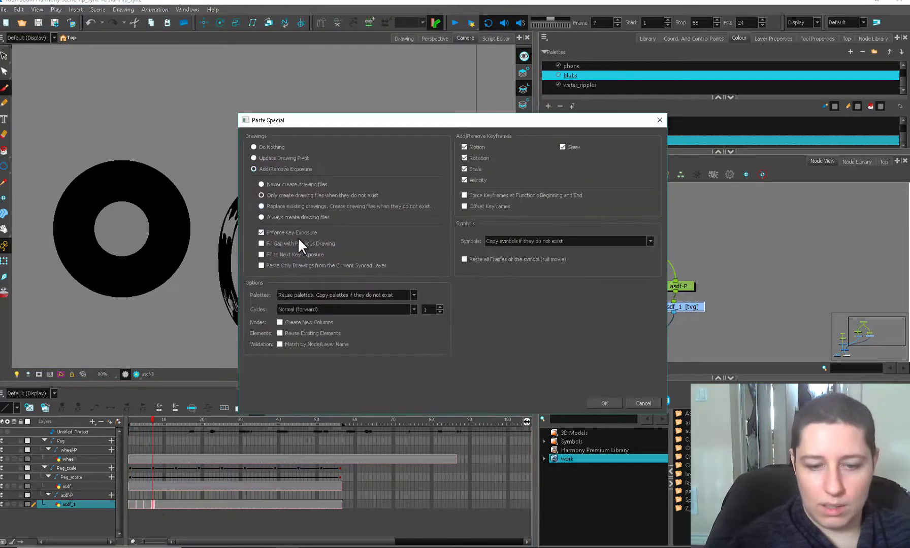
{"action": "left_click", "coordinate": [422, 314]}
{"action": "type", "text": "20"}
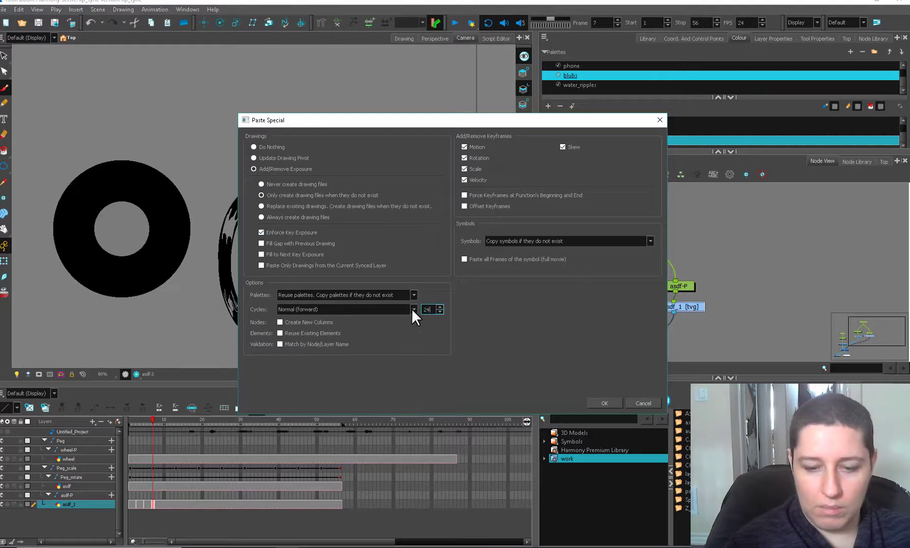
{"action": "left_click", "coordinate": [386, 310]}
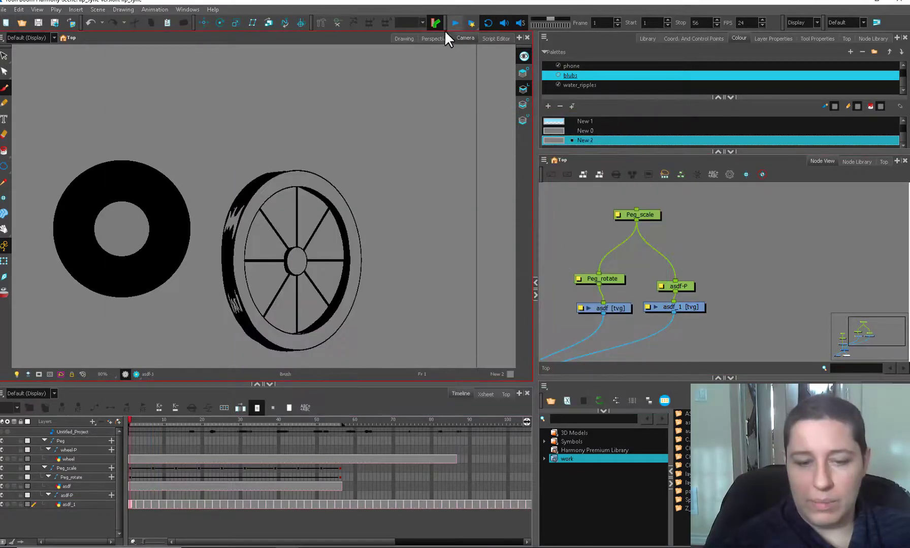
Preview the cycled tread texture and clear the surplus asdf_1 drawings after about frame 75.
{"action": "left_click", "coordinate": [455, 23]}
{"action": "key", "text": "1"}
{"action": "key", "text": "1"}
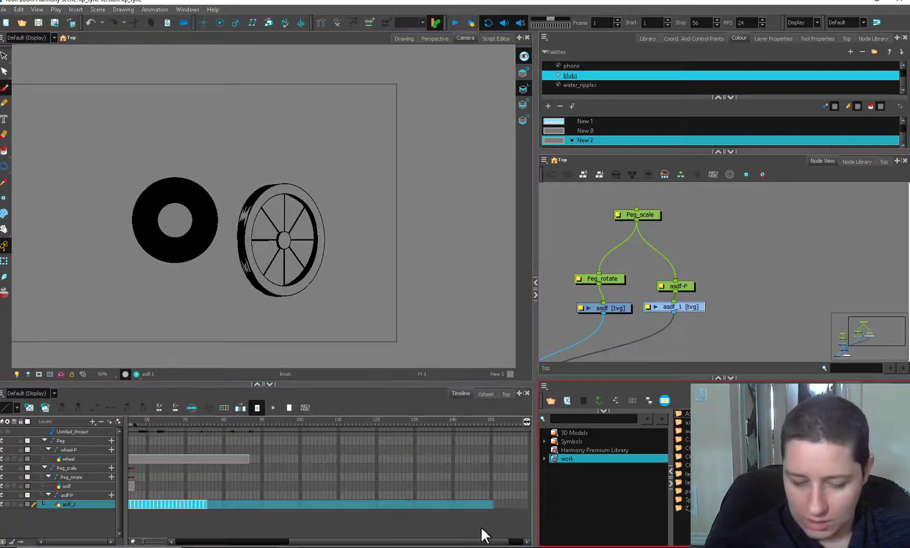
{"action": "left_click_drag", "start_coordinate": [433, 542], "coordinate": [227, 477]}
{"action": "left_click", "coordinate": [558, 199]}
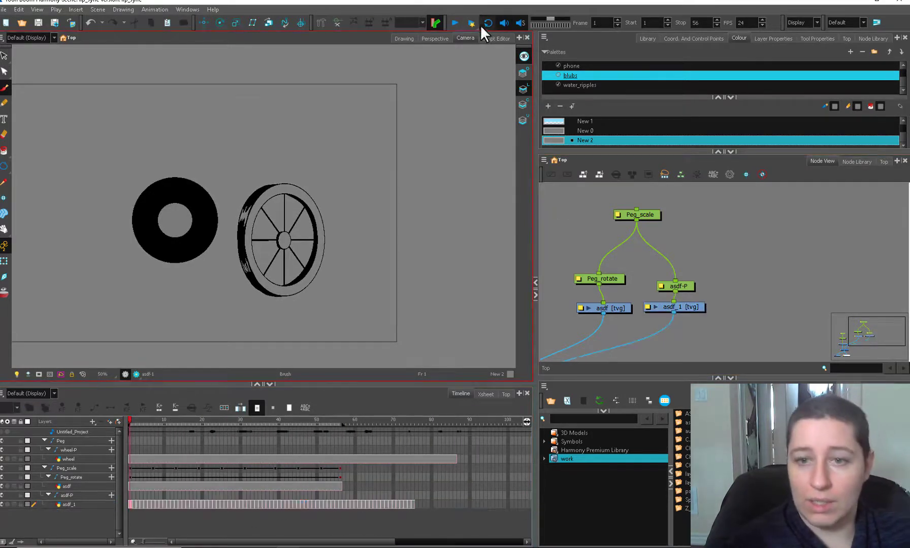
Play the looped animation and examine the tread texture against the rotating spokes, then stop playback.
{"action": "left_click", "coordinate": [455, 23]}
{"action": "left_click", "coordinate": [270, 388]}
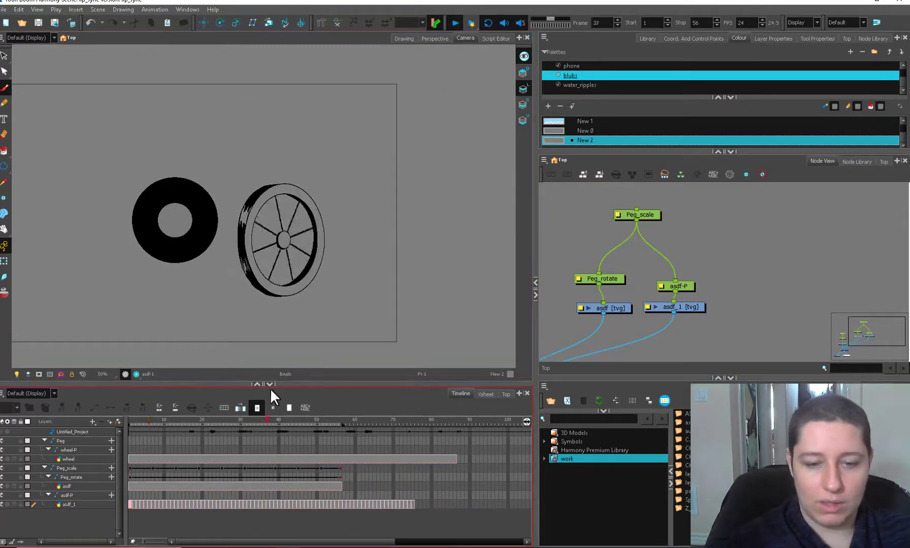
{"action": "key", "text": "2"}
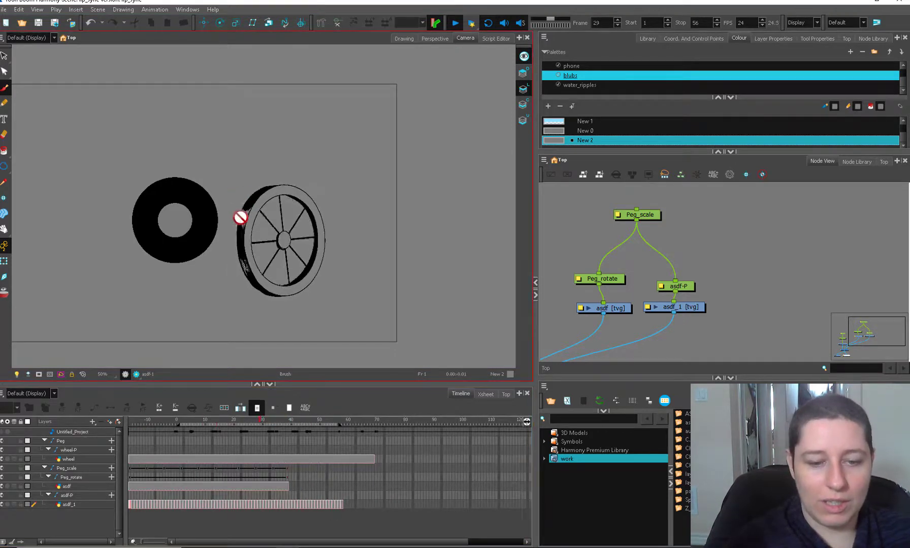
{"action": "left_click", "coordinate": [457, 23]}
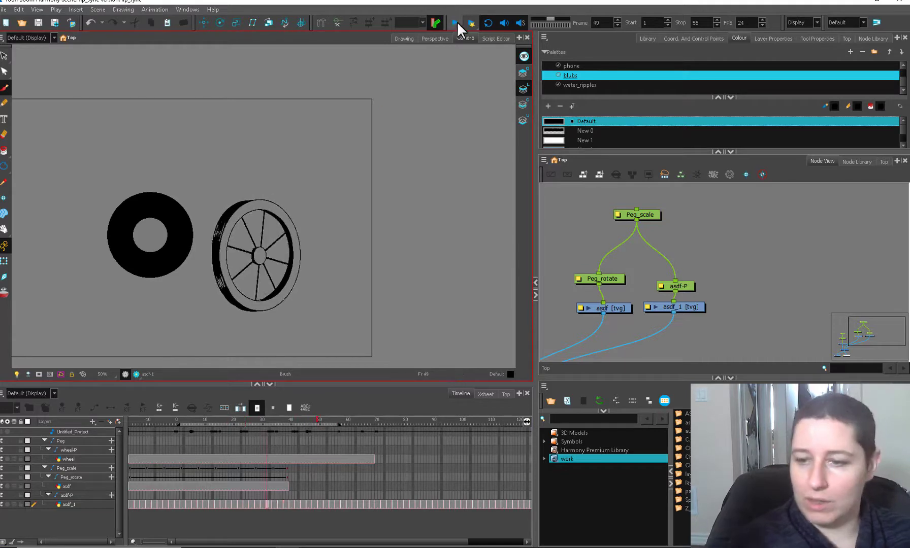
Add a parent peg above Peg_scale and arrange the connected nodes with room beneath it.
{"action": "left_click_drag", "start_coordinate": [650, 217], "coordinate": [650, 232]}
{"action": "key", "text": "ctrl+p"}
{"action": "left_click_drag", "start_coordinate": [659, 184], "coordinate": [655, 250]}
{"action": "left_click_drag", "start_coordinate": [219, 285], "coordinate": [331, 268]}
{"action": "scroll", "coordinate": [331, 268], "scroll_direction": "down", "scroll_amount": 1}
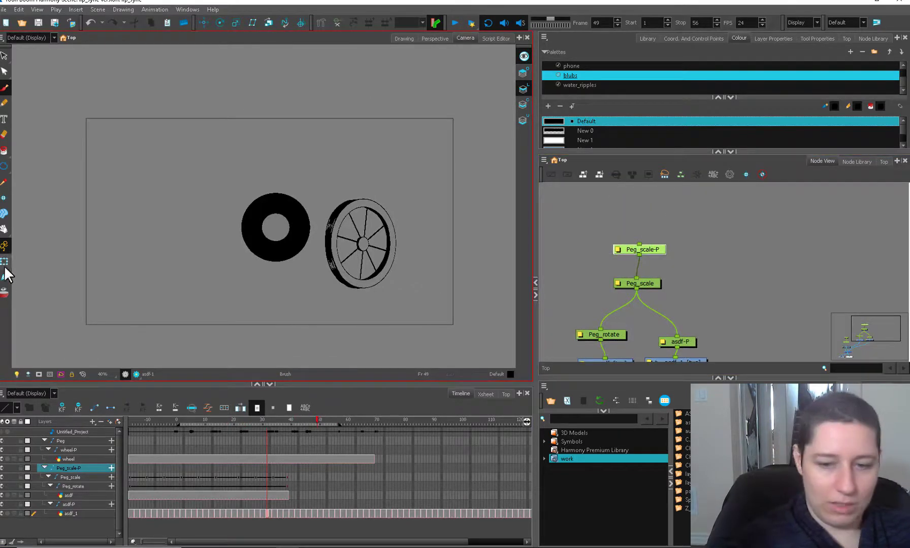
Select Peg_scale-P and scrub through the timeline to review how the whole wheel is controlled.
{"action": "key", "text": "alt+3"}
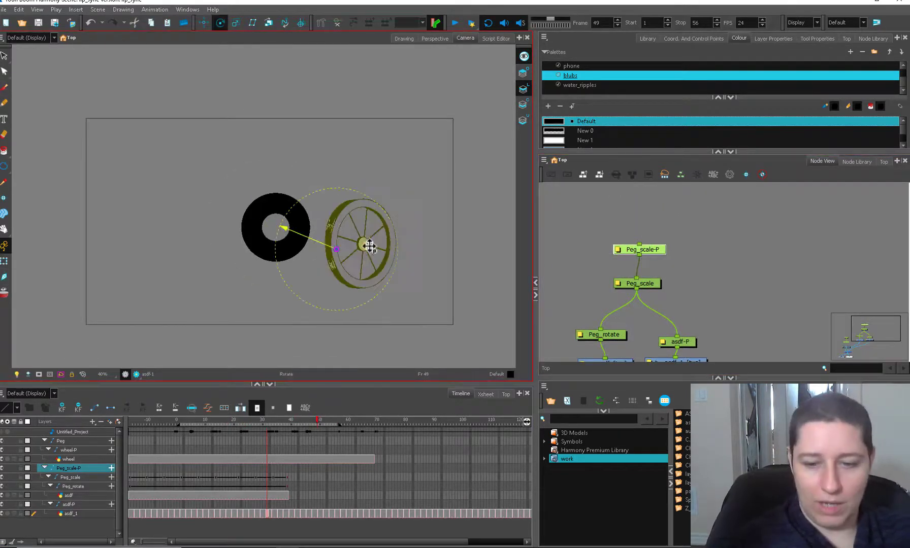
{"action": "left_click", "coordinate": [650, 248]}
{"action": "left_click_drag", "start_coordinate": [263, 425], "coordinate": [279, 412]}
{"action": "left_click", "coordinate": [685, 340]}
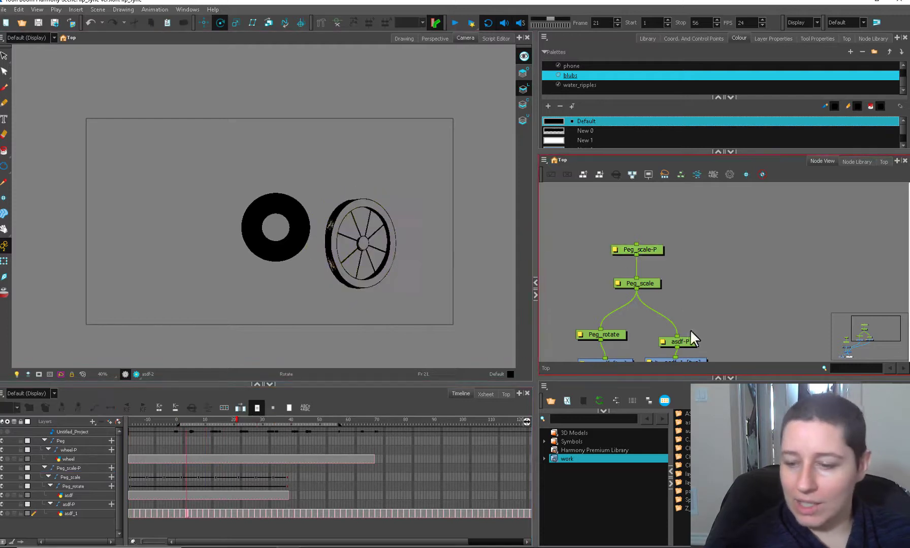
Try rotating Peg_rotate with the Transform tool at frame 56, and undo each rotation.
{"action": "left_click", "coordinate": [287, 485]}
{"action": "left_click", "coordinate": [5, 262]}
{"action": "left_click_drag", "start_coordinate": [399, 190], "coordinate": [369, 257]}
{"action": "key", "text": "ctrl+z"}
{"action": "scroll", "coordinate": [677, 334], "scroll_direction": "down", "scroll_amount": 2}
{"action": "scroll", "coordinate": [438, 233], "scroll_direction": "up", "scroll_amount": 1}
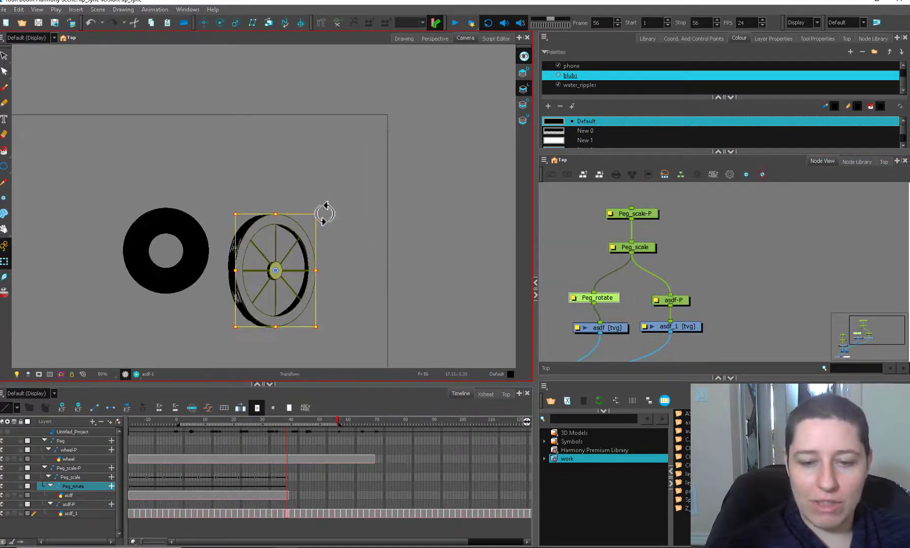
{"action": "left_click_drag", "start_coordinate": [325, 213], "coordinate": [346, 340]}
{"action": "key", "text": "ctrl+z"}
Show the coordinates of Peg_rotate in an enlarged view and set its rotation angle at frame 56 to 649.782.
{"action": "left_click", "coordinate": [623, 292]}
{"action": "left_click_drag", "start_coordinate": [609, 297], "coordinate": [614, 292]}
{"action": "left_click", "coordinate": [693, 39]}
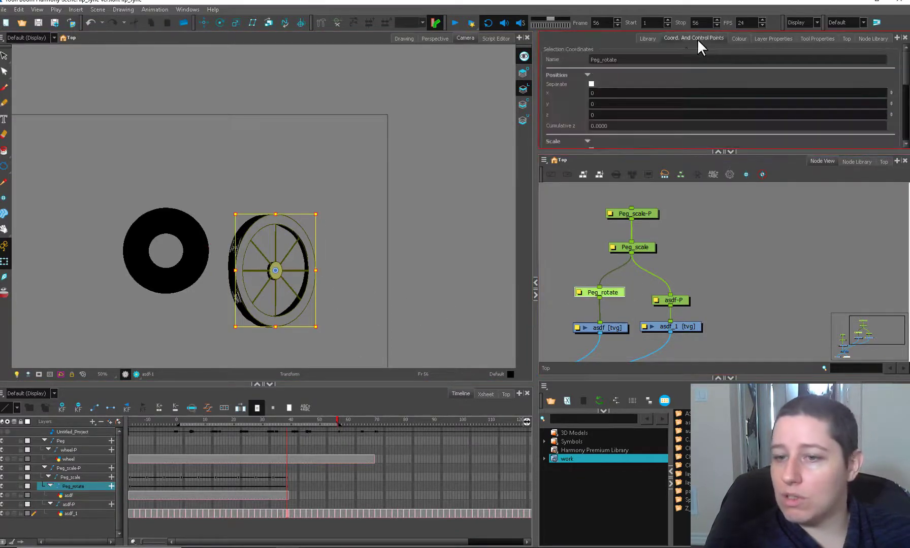
{"action": "left_click_drag", "start_coordinate": [788, 151], "coordinate": [775, 203]}
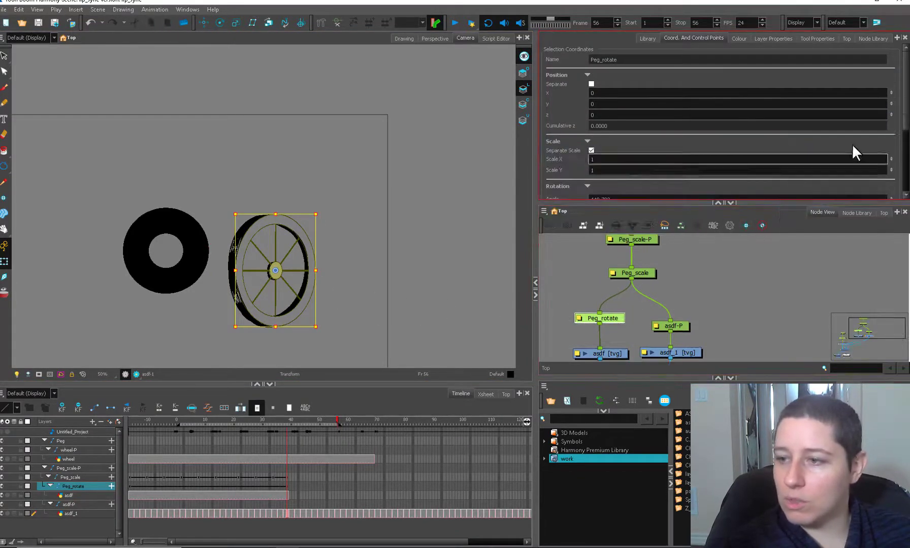
{"action": "scroll", "coordinate": [907, 125], "scroll_direction": "down", "scroll_amount": 2}
{"action": "left_click", "coordinate": [594, 151]}
{"action": "left_click_drag", "start_coordinate": [595, 153], "coordinate": [592, 154]}
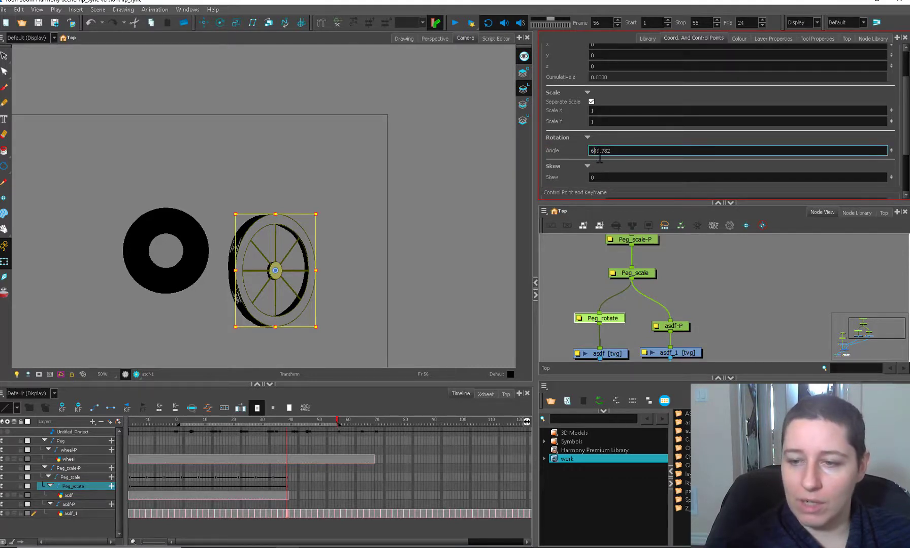
{"action": "key", "text": "Return"}
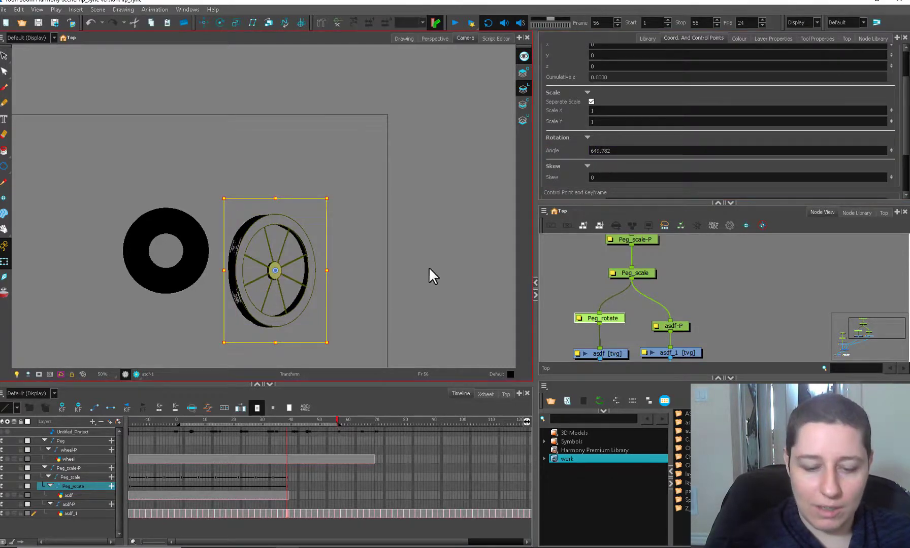
Play the animation from the start to check the wheel's changed spin, then stop playback.
{"action": "left_click_drag", "start_coordinate": [258, 421], "coordinate": [179, 421]}
{"action": "left_click", "coordinate": [454, 23]}
{"action": "left_click", "coordinate": [450, 25]}
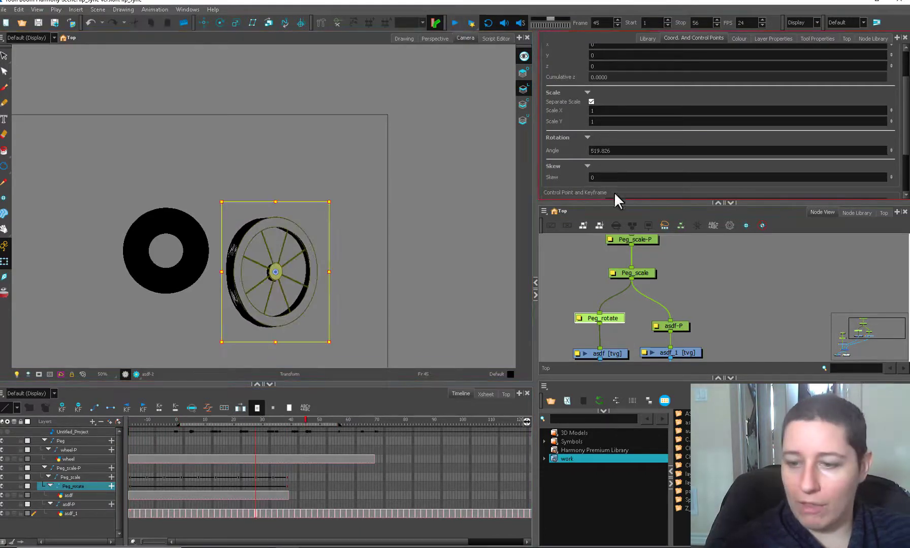
Try rotating Peg_rotate beneath the scale peg at frame 45, undo it, and disconnect Peg_rotate from Peg_scale.
{"action": "left_click_drag", "start_coordinate": [336, 197], "coordinate": [254, 201]}
{"action": "key", "text": "ctrl+z"}
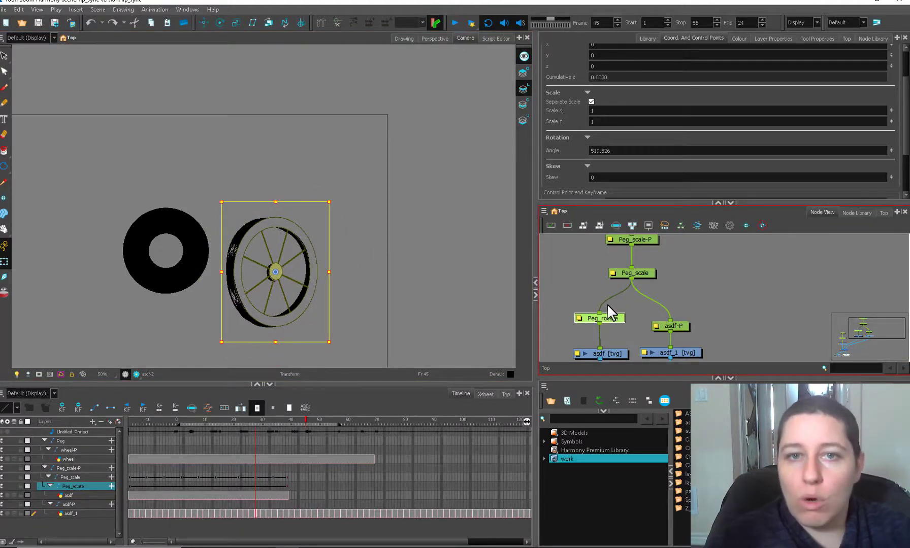
{"action": "left_click_drag", "start_coordinate": [607, 318], "coordinate": [613, 321]}
{"action": "left_click_drag", "start_coordinate": [653, 274], "coordinate": [621, 307]}
{"action": "left_click", "coordinate": [617, 317]}
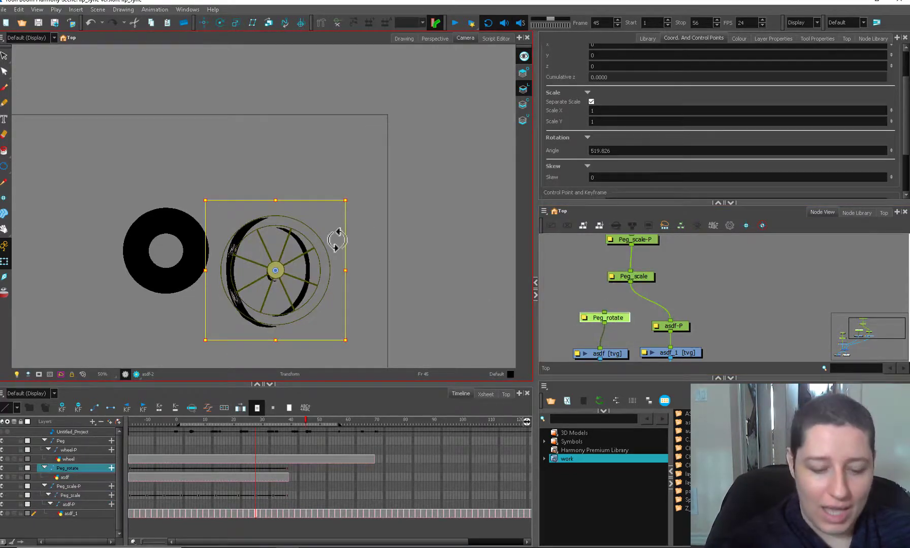
At frame 56, rotate the disconnected Peg_rotate to about 1229.2 degrees and reconnect it under Peg_scale.
{"action": "mouse_move", "coordinate": [282, 423]}
{"action": "left_mouse_down"}
{"action": "mouse_move", "coordinate": [293, 424]}
{"action": "mouse_move", "coordinate": [265, 420]}
{"action": "mouse_move", "coordinate": [286, 421]}
{"action": "left_mouse_up"}
{"action": "left_click_drag", "start_coordinate": [351, 201], "coordinate": [356, 296]}
{"action": "left_click_drag", "start_coordinate": [630, 283], "coordinate": [604, 313]}
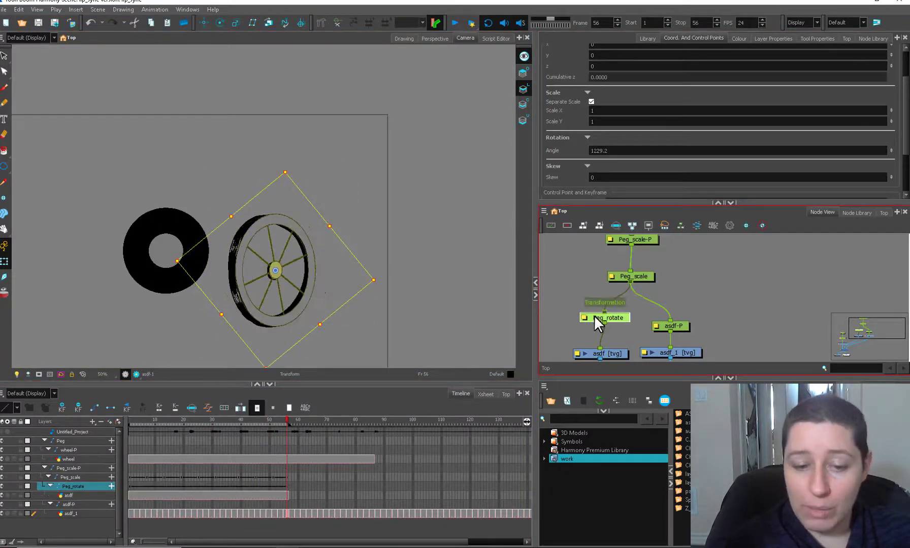
Return to frame 1, try rotating Peg_rotate while it is connected to Peg_scale, and undo the rotation.
{"action": "left_click_drag", "start_coordinate": [152, 423], "coordinate": [123, 421]}
{"action": "key", "text": "Escape"}
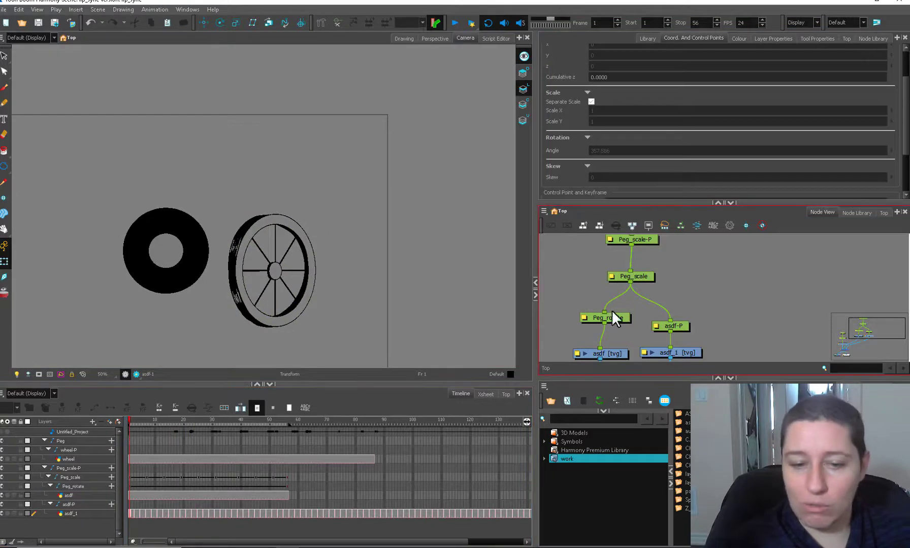
{"action": "left_click", "coordinate": [624, 317]}
{"action": "left_click_drag", "start_coordinate": [324, 209], "coordinate": [226, 272]}
{"action": "key", "text": "ctrl+z"}
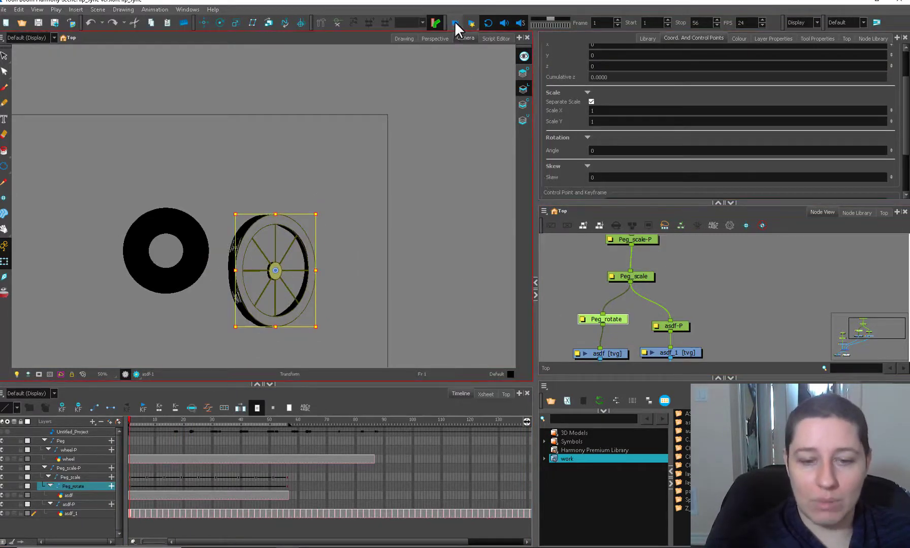
Preview the spin and set Peg_rotate's rotation angle at frame 56 to 829.2.
{"action": "left_click", "coordinate": [455, 22]}
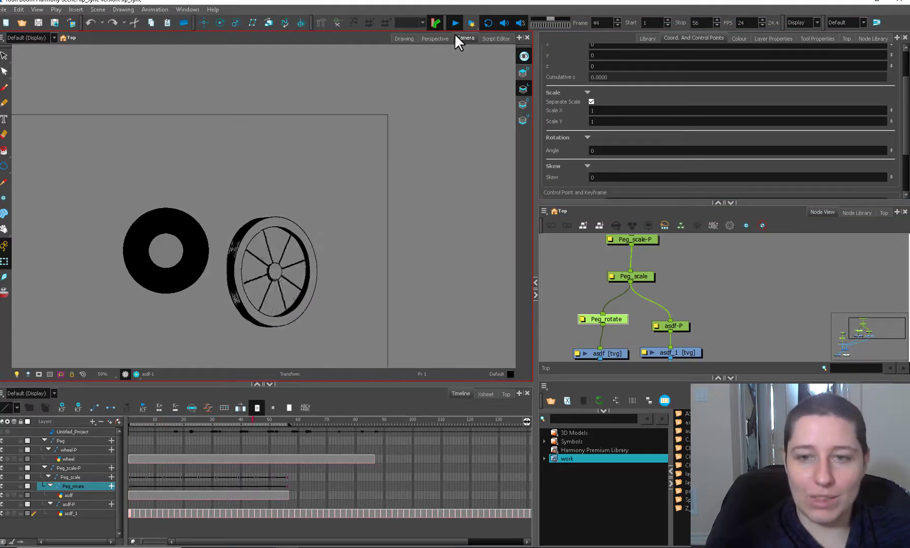
{"action": "left_click", "coordinate": [455, 21]}
{"action": "left_click_drag", "start_coordinate": [587, 323], "coordinate": [583, 324]}
{"action": "left_click", "coordinate": [287, 423]}
{"action": "left_click", "coordinate": [598, 150]}
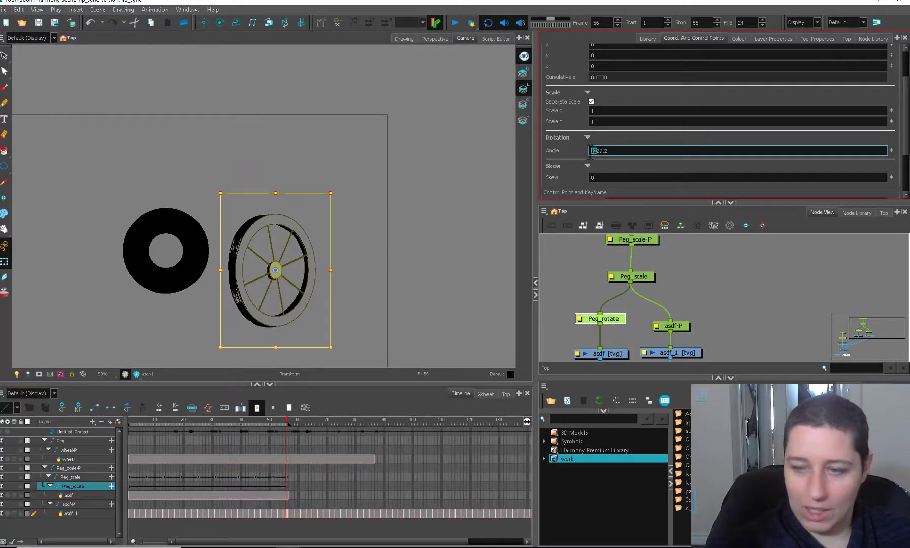
{"action": "key", "text": "Return"}
Play the animation to check the wheel's adjusted rotation speed, then stop playback.
{"action": "left_click_drag", "start_coordinate": [610, 322], "coordinate": [615, 320]}
{"action": "left_click", "coordinate": [456, 21]}
{"action": "key", "text": "1"}
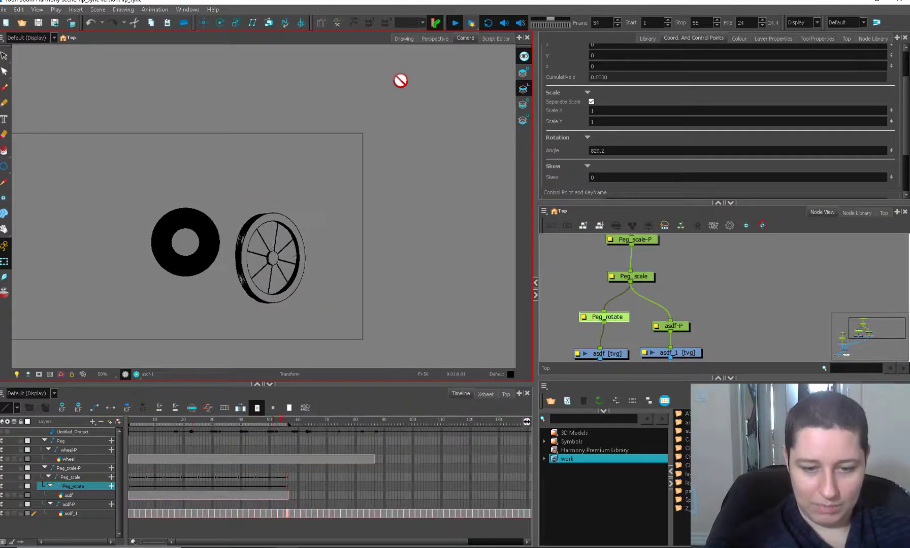
{"action": "key", "text": "shift+Return"}
At frame 56, move Peg_scale-P so the whole wheel sits near the left edge of the camera frame.
{"action": "left_click", "coordinate": [666, 246]}
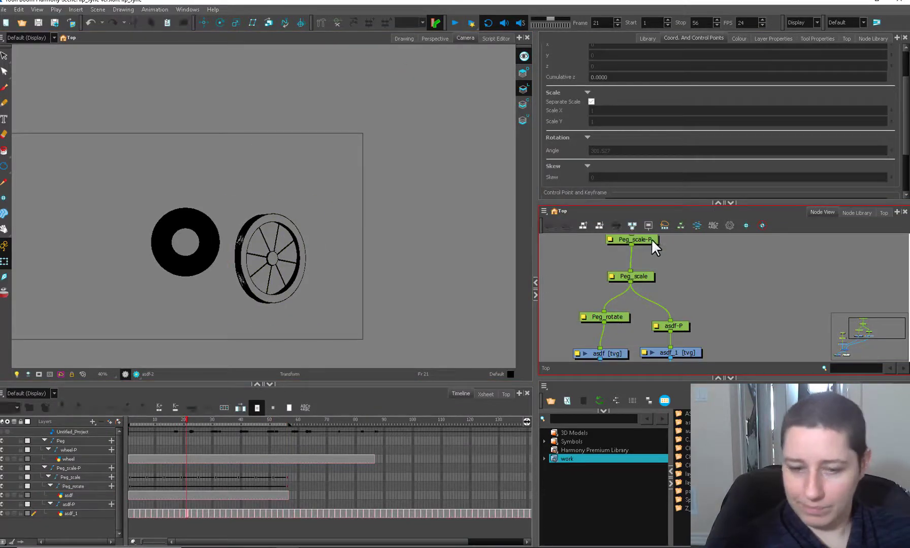
{"action": "left_click", "coordinate": [651, 239]}
{"action": "left_click_drag", "start_coordinate": [196, 423], "coordinate": [126, 422]}
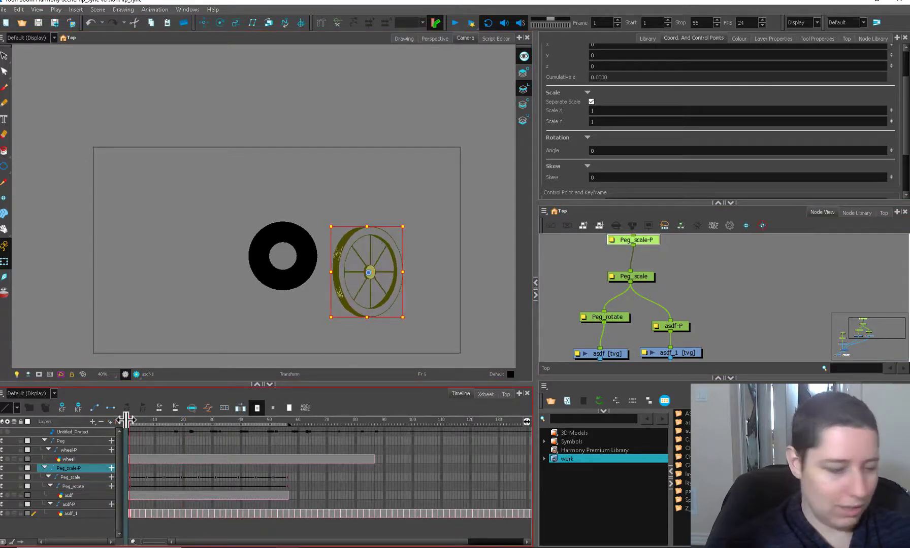
{"action": "left_click", "coordinate": [287, 420]}
{"action": "left_click_drag", "start_coordinate": [373, 276], "coordinate": [152, 325]}
Delete the solid black tyre drawing from the wheel layer and play the animation.
{"action": "left_click", "coordinate": [306, 270]}
{"action": "key", "text": "Delete"}
{"action": "left_click", "coordinate": [454, 22]}
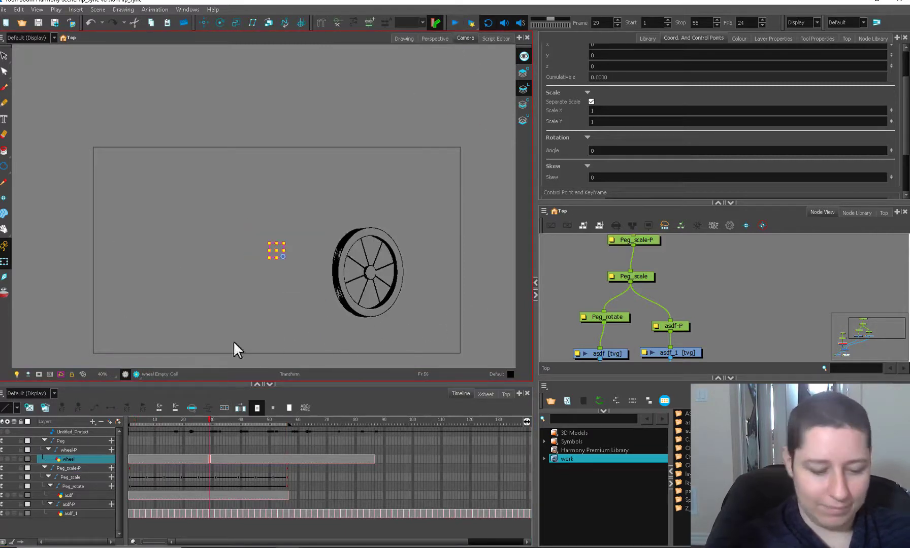
Make Peg_scale-P interpolate from its frame 1 keyframe so the wheel travels smoothly, and preview the motion.
{"action": "left_click", "coordinate": [131, 468]}
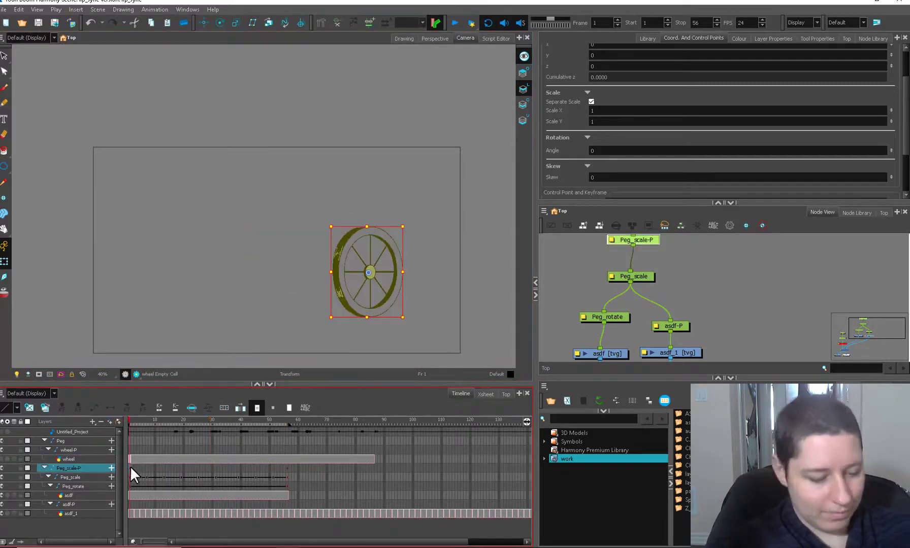
{"action": "left_click", "coordinate": [453, 22]}
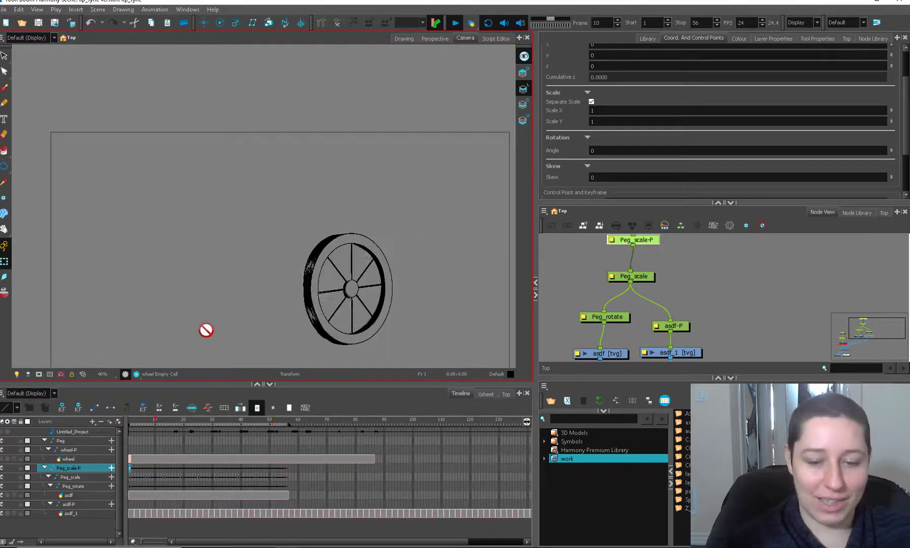
{"action": "left_click", "coordinate": [450, 25]}
Inspect the wheel's end position at frame 56 and play the animation to compare its rotation with its travel.
{"action": "left_click", "coordinate": [287, 472]}
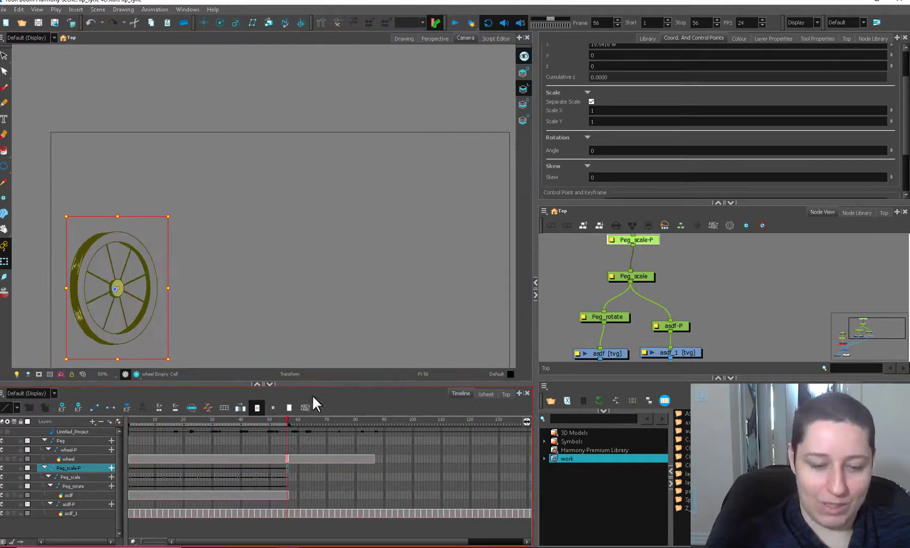
{"action": "left_click", "coordinate": [454, 25]}
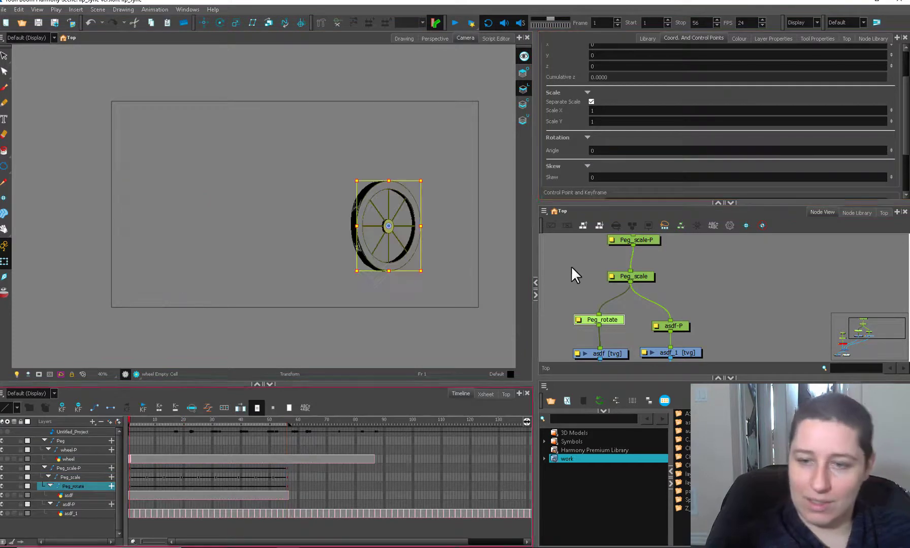
{"action": "left_click", "coordinate": [570, 266]}
{"action": "left_click", "coordinate": [450, 26]}
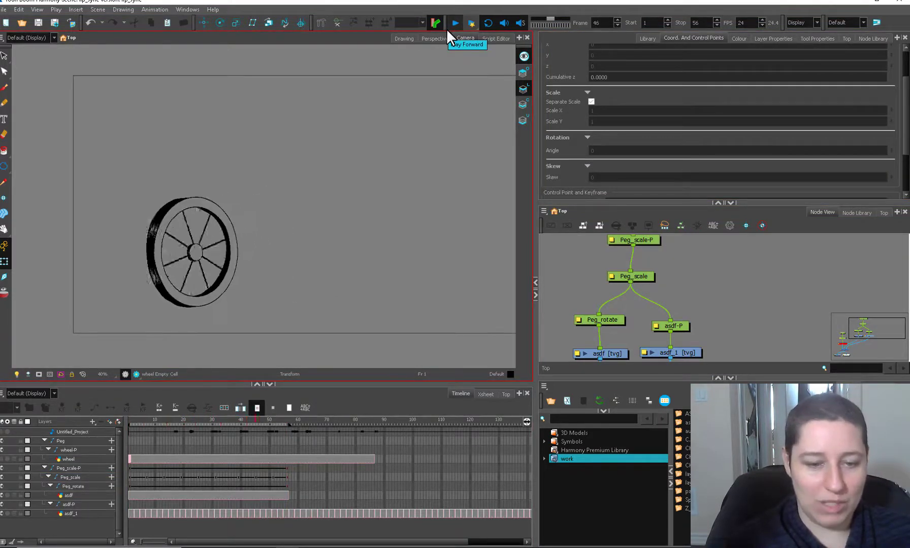
{"action": "left_click", "coordinate": [614, 320]}
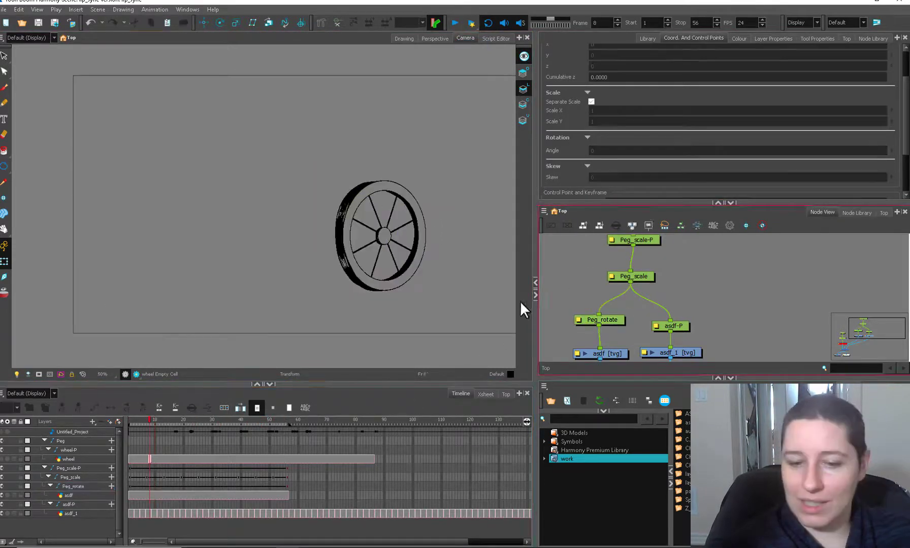
Restore the solid tyre drawing on the wheel layer and place it to the left of the spoked wheel.
{"action": "left_click_drag", "start_coordinate": [514, 300], "coordinate": [422, 277]}
{"action": "key", "text": "1"}
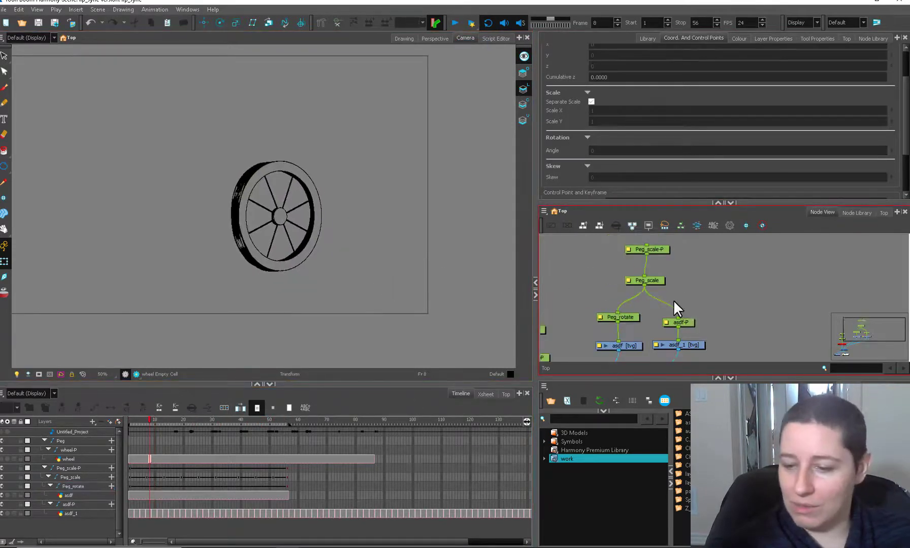
{"action": "key", "text": "1"}
{"action": "left_click_drag", "start_coordinate": [711, 312], "coordinate": [770, 274]}
{"action": "left_click_drag", "start_coordinate": [645, 274], "coordinate": [611, 316]}
{"action": "key", "text": "a"}
{"action": "left_click", "coordinate": [632, 315]}
{"action": "left_click_drag", "start_coordinate": [304, 243], "coordinate": [390, 300]}
{"action": "left_click_drag", "start_coordinate": [291, 248], "coordinate": [242, 272]}
{"action": "left_click", "coordinate": [299, 245]}
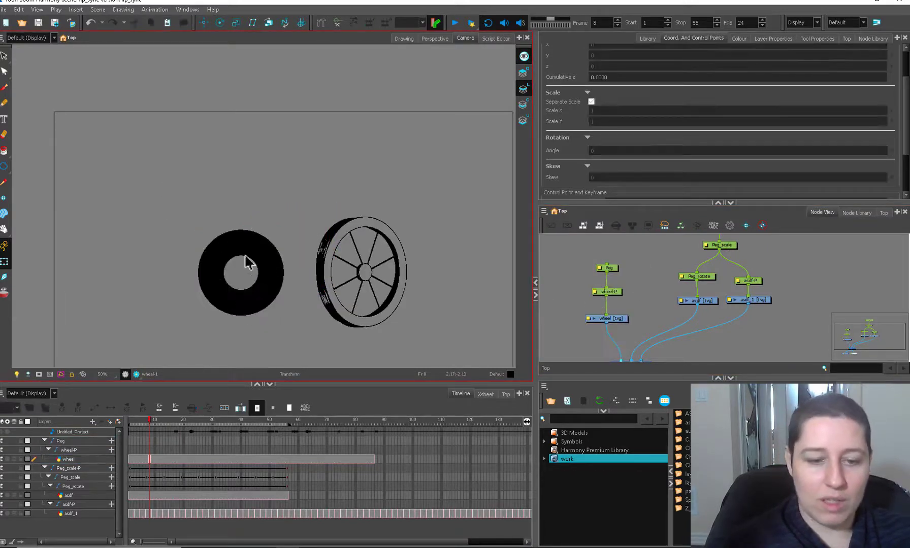
{"action": "scroll", "coordinate": [247, 272], "scroll_direction": "up", "scroll_amount": 1}
{"action": "left_click", "coordinate": [239, 329]}
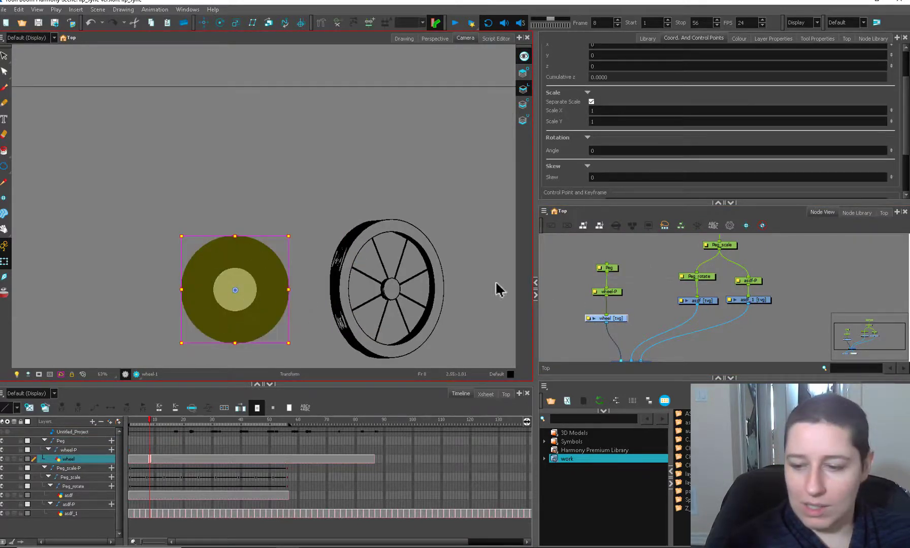
Add the asdf_2 drawing with its peg asdf-P_1 under wheel-P and connect it to the Composite.
{"action": "left_click_drag", "start_coordinate": [633, 310], "coordinate": [639, 281]}
{"action": "left_click_drag", "start_coordinate": [683, 422], "coordinate": [624, 331]}
{"action": "left_click_drag", "start_coordinate": [590, 303], "coordinate": [576, 305]}
{"action": "left_click_drag", "start_coordinate": [568, 279], "coordinate": [611, 265]}
{"action": "left_click", "coordinate": [638, 269]}
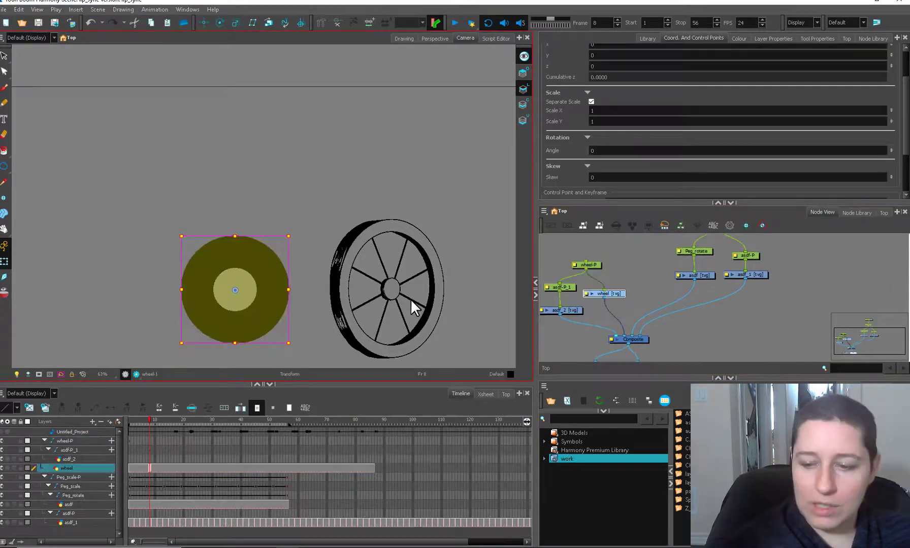
Move the tyre back to centre, disable the spoked wheel's nodes and paste the tyre's grey centre circle into the asdf_2 drawing.
{"action": "key", "text": "alt+s"}
{"action": "left_click", "coordinate": [252, 284]}
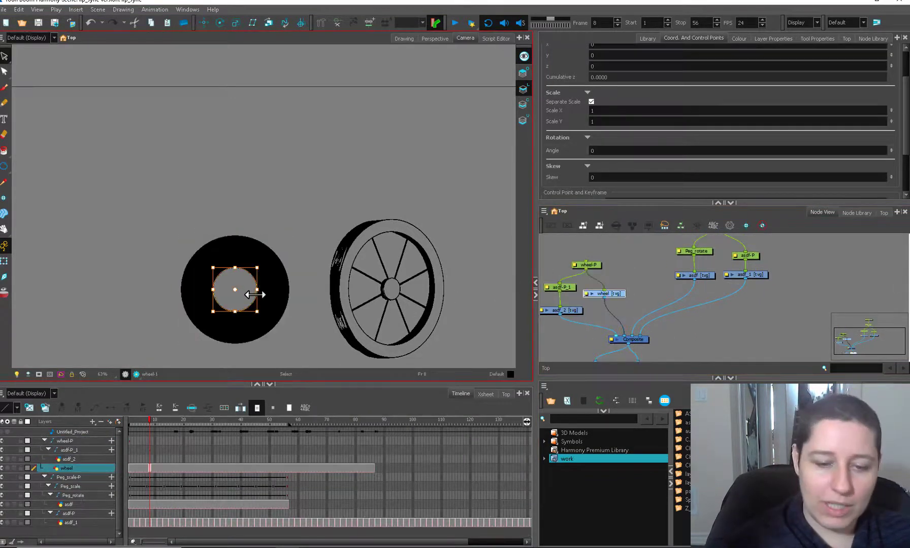
{"action": "key", "text": "Delete"}
{"action": "key", "text": "ctrl+z"}
{"action": "key", "text": "ctrl+z"}
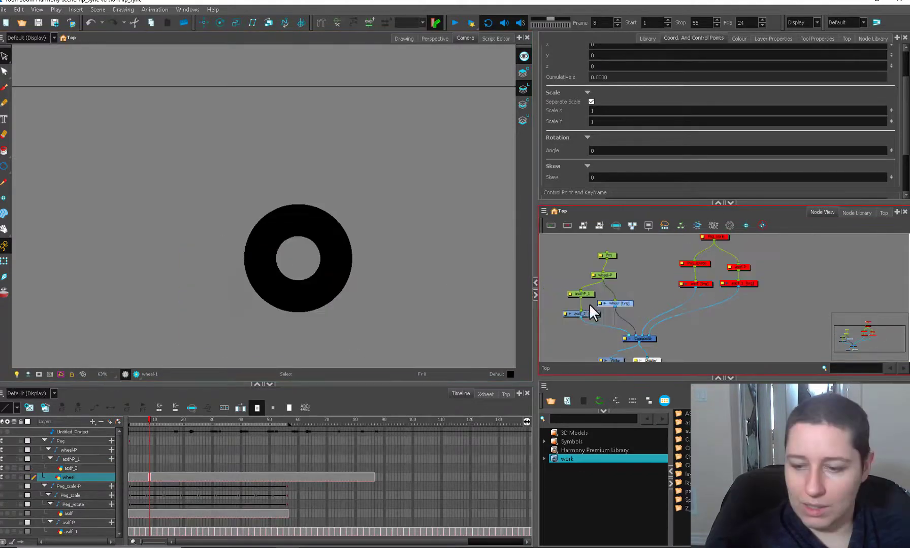
{"action": "left_click", "coordinate": [588, 311]}
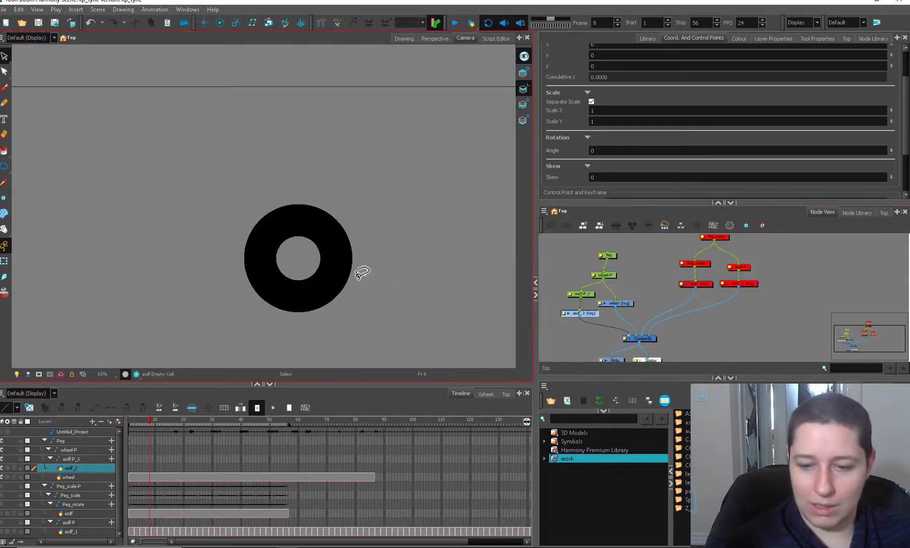
{"action": "key", "text": "ctrl+v"}
Make the wheel layer's tyre a solid black disc and toggle the asdf_2 nodes off and on to check it.
{"action": "key", "text": "alt+3"}
{"action": "key", "text": "alt+q"}
{"action": "left_click", "coordinate": [337, 216]}
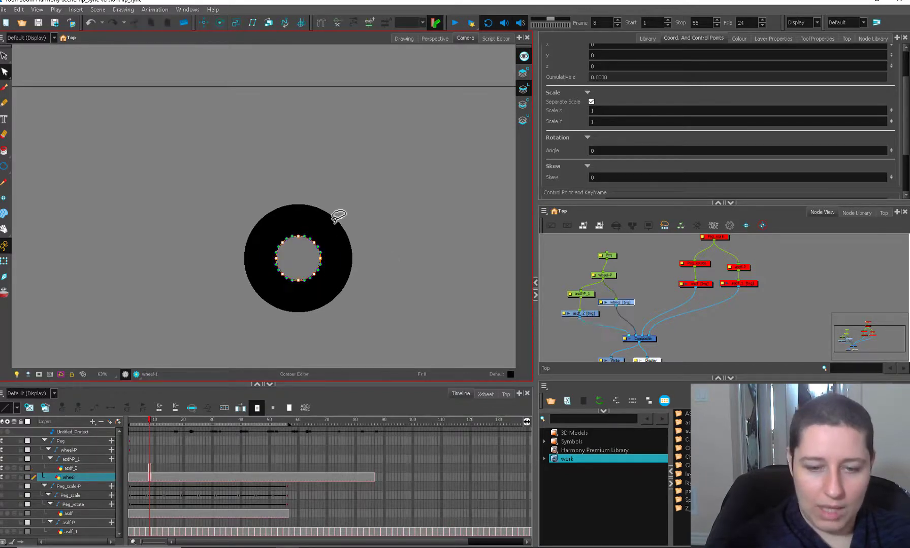
{"action": "left_click", "coordinate": [5, 261]}
{"action": "left_click", "coordinate": [568, 312]}
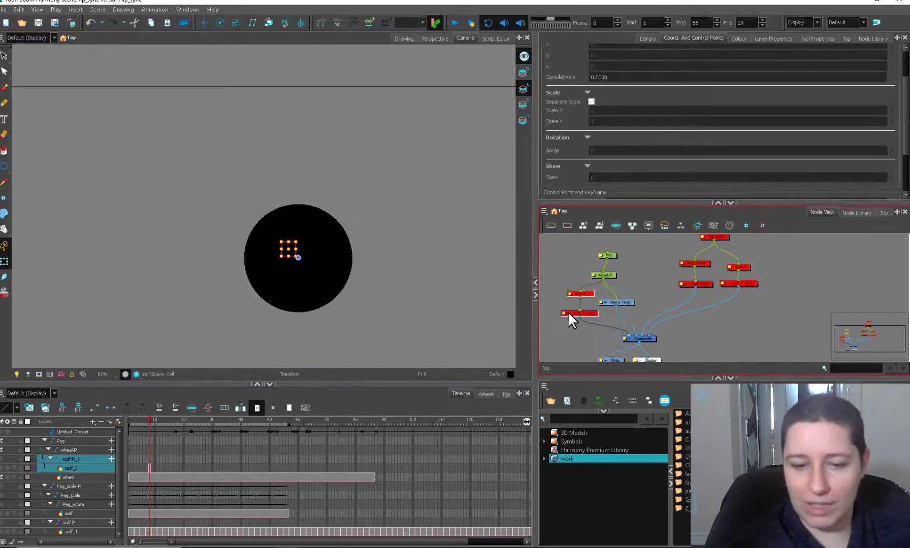
{"action": "left_click", "coordinate": [606, 287]}
Try to narrow the grey centre with asdf-P_1 and offset it to the right inside the tyre.
{"action": "left_click", "coordinate": [320, 257]}
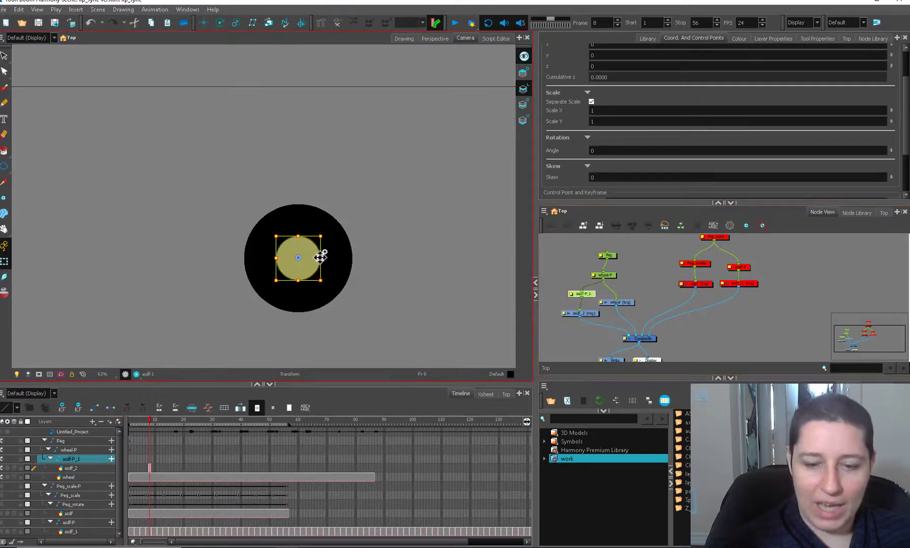
{"action": "left_click_drag", "start_coordinate": [322, 258], "coordinate": [319, 255]}
{"action": "left_click", "coordinate": [391, 331]}
{"action": "key", "text": "1"}
{"action": "key", "text": "1"}
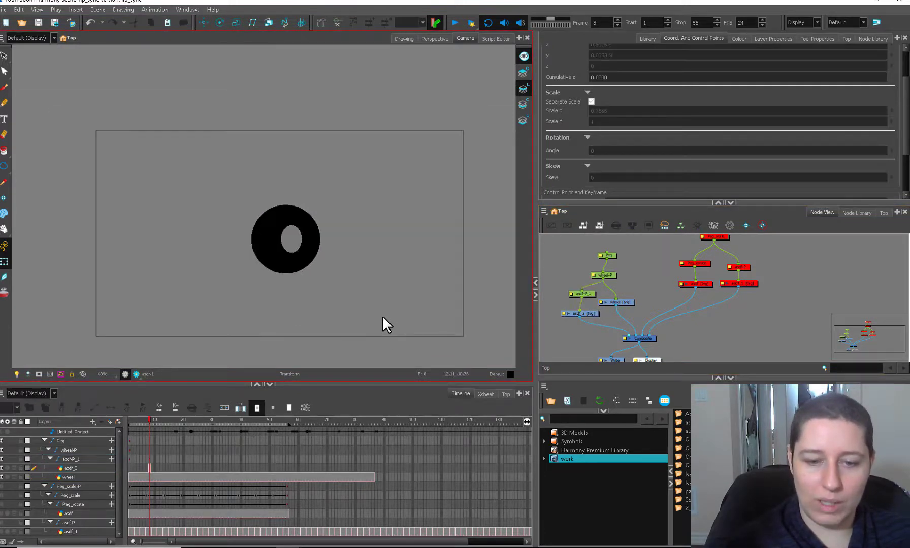
{"action": "key", "text": "1"}
{"action": "left_click", "coordinate": [310, 255]}
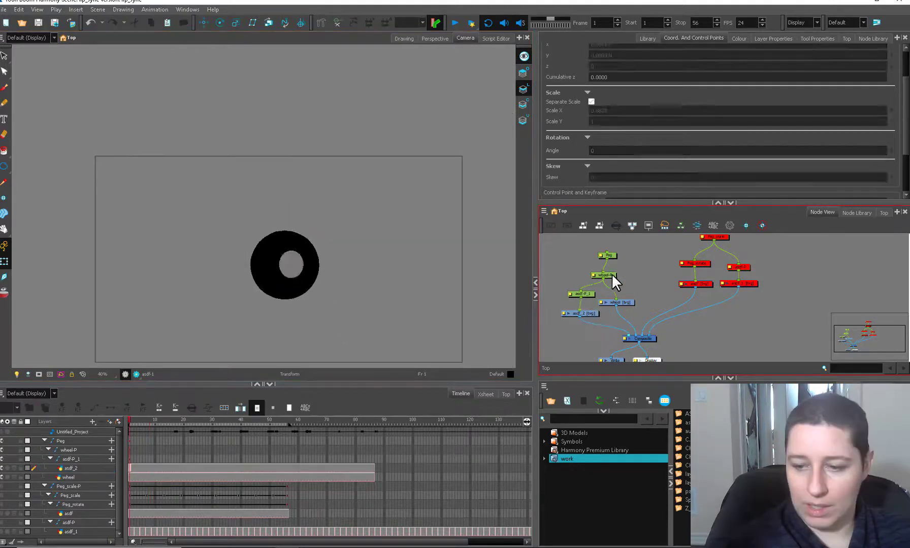
Undo the grey centre's transformation and squash the whole tyre horizontally with wheel-P to a Scale X of about 0.9.
{"action": "left_click", "coordinate": [611, 273]}
{"action": "left_click", "coordinate": [301, 279]}
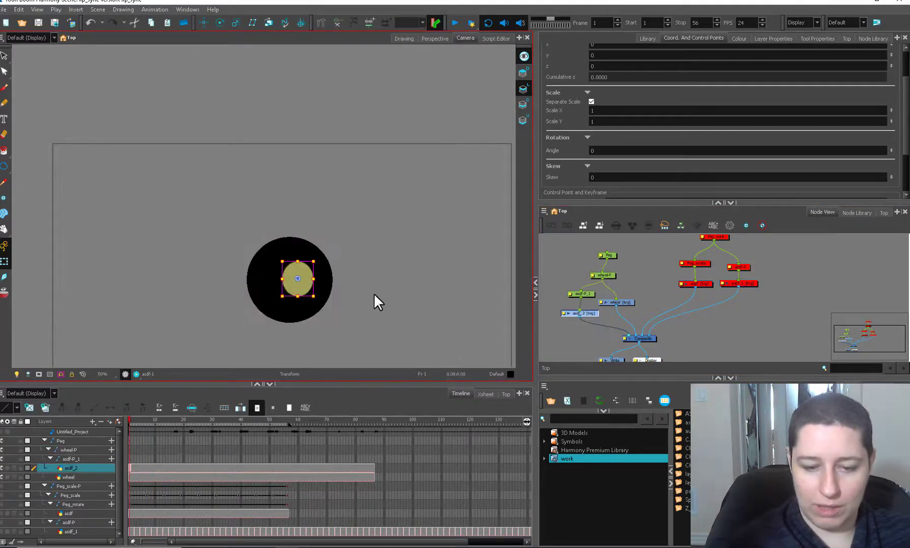
{"action": "key", "text": "ctrl+z"}
{"action": "key", "text": "ctrl+z"}
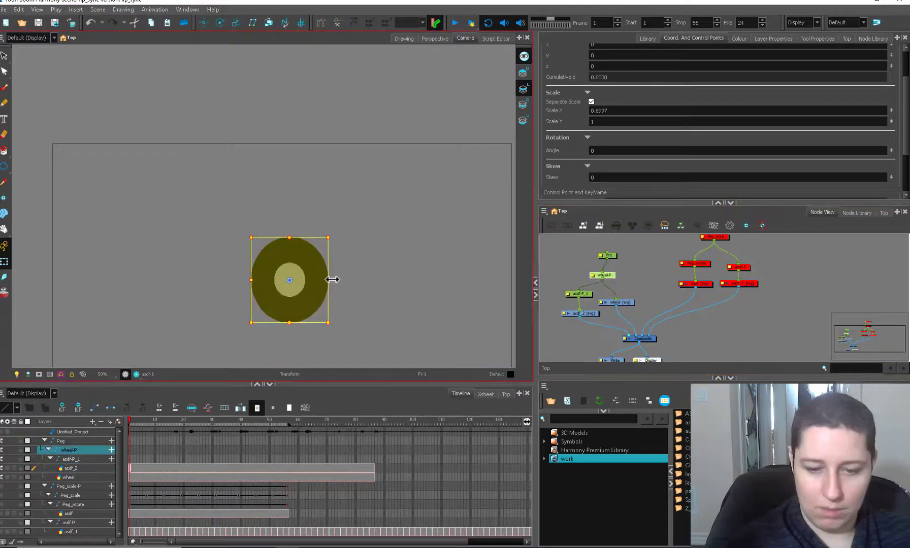
Offset the grey centre to the right with asdf-P_1 and narrow it horizontally at frame 1.
{"action": "left_click", "coordinate": [578, 274]}
{"action": "left_click", "coordinate": [579, 292]}
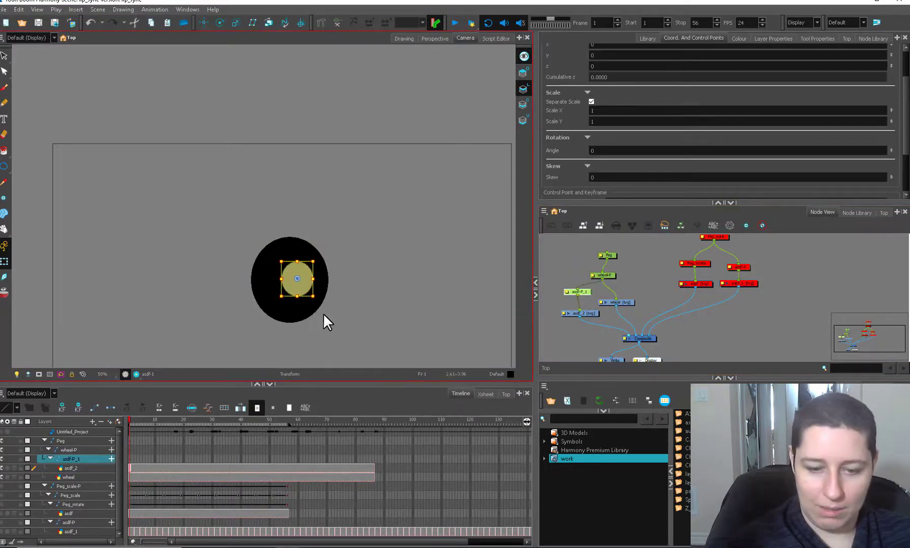
{"action": "left_click_drag", "start_coordinate": [315, 279], "coordinate": [309, 280]}
{"action": "left_click", "coordinate": [377, 320]}
{"action": "key", "text": "1"}
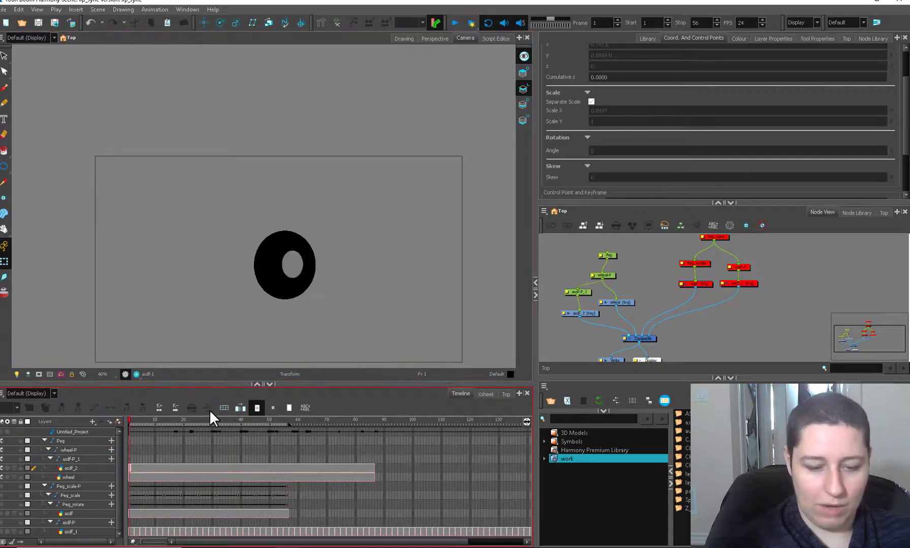
Sketch a tilted wheel outline with a thickness edge beside the black tyre on the wheel layer.
{"action": "left_click", "coordinate": [626, 305]}
{"action": "key", "text": "2"}
{"action": "left_click", "coordinate": [623, 304]}
{"action": "left_click", "coordinate": [584, 299]}
{"action": "key", "text": "alt+b"}
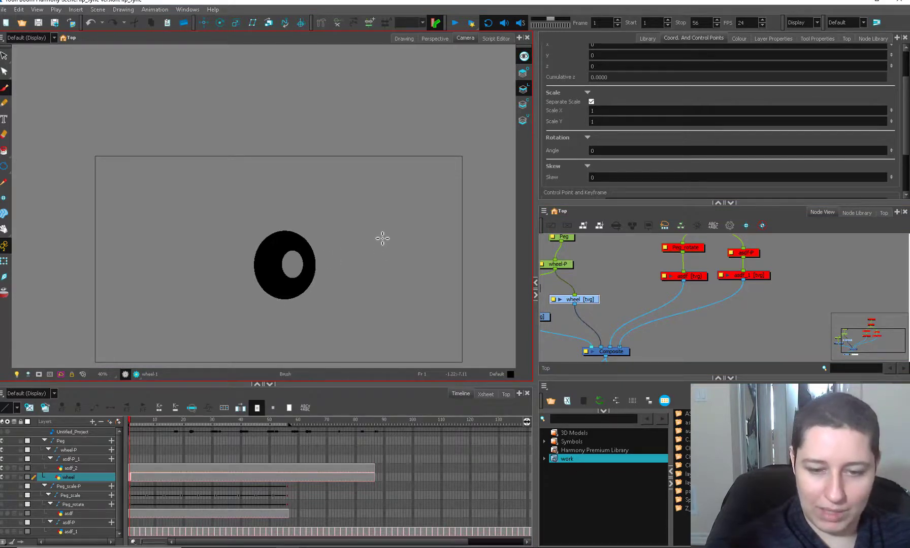
{"action": "key", "text": "2"}
{"action": "left_click_drag", "start_coordinate": [396, 254], "coordinate": [377, 254]}
{"action": "mouse_move", "coordinate": [358, 242]}
{"action": "left_mouse_down"}
{"action": "mouse_move", "coordinate": [385, 241]}
{"action": "mouse_move", "coordinate": [362, 309]}
{"action": "left_mouse_up"}
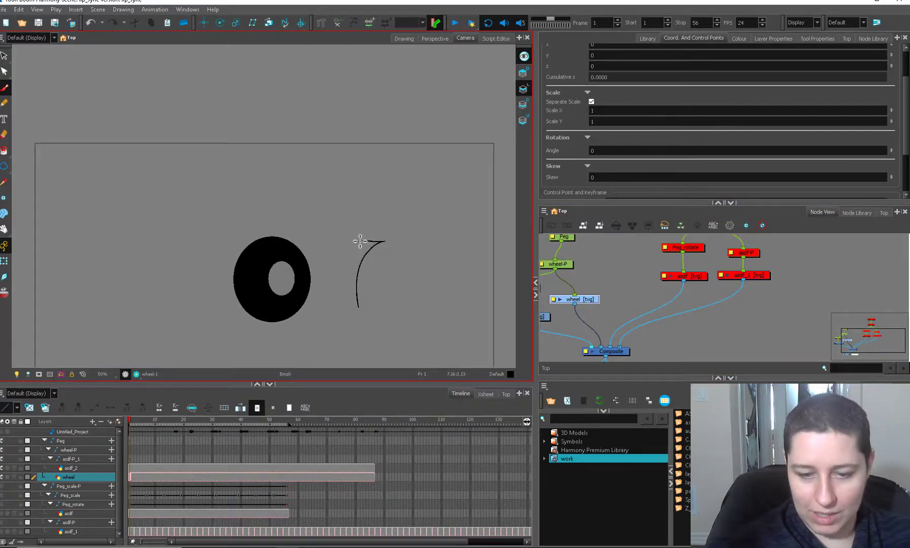
{"action": "key", "text": "ctrl+z"}
{"action": "mouse_move", "coordinate": [375, 232]}
{"action": "left_mouse_down"}
{"action": "mouse_move", "coordinate": [399, 301]}
{"action": "mouse_move", "coordinate": [373, 236]}
{"action": "mouse_move", "coordinate": [343, 270]}
{"action": "mouse_move", "coordinate": [355, 316]}
{"action": "left_mouse_up"}
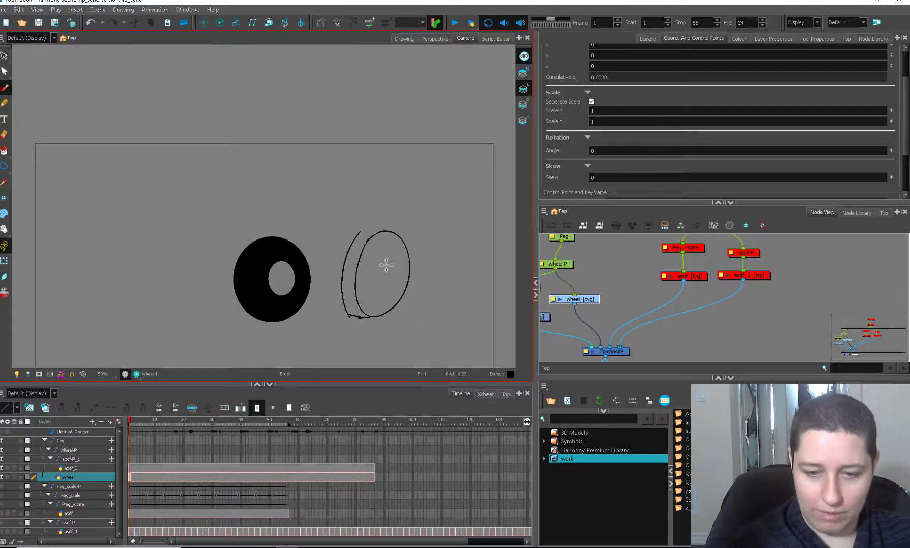
{"action": "left_click_drag", "start_coordinate": [388, 263], "coordinate": [356, 315]}
{"action": "mouse_move", "coordinate": [359, 261]}
{"action": "left_mouse_down"}
{"action": "mouse_move", "coordinate": [386, 315]}
{"action": "mouse_move", "coordinate": [362, 296]}
{"action": "mouse_move", "coordinate": [372, 239]}
{"action": "mouse_move", "coordinate": [391, 232]}
{"action": "mouse_move", "coordinate": [357, 235]}
{"action": "mouse_move", "coordinate": [368, 318]}
{"action": "left_mouse_up"}
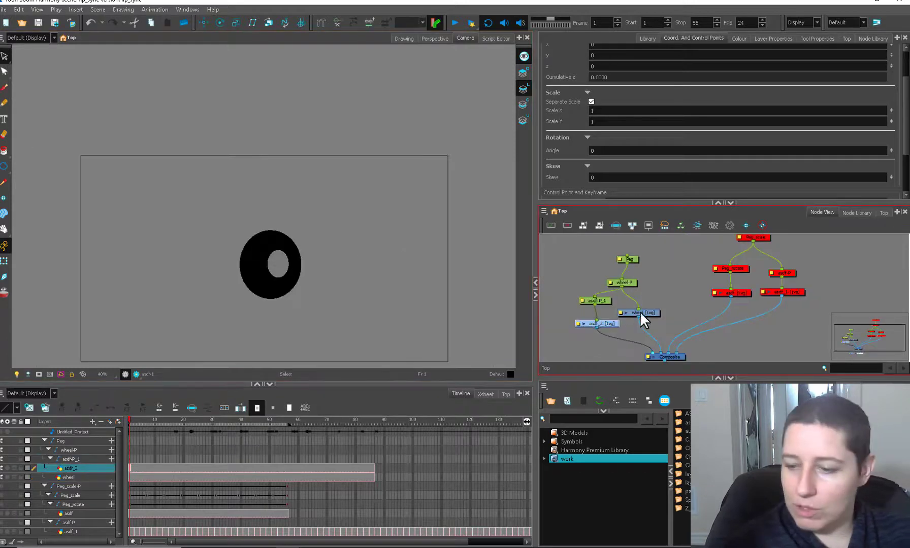
Add another drawing, asdf_3, with peg asdf-P_2 under wheel-P and connect it to the Composite.
{"action": "left_click", "coordinate": [731, 301]}
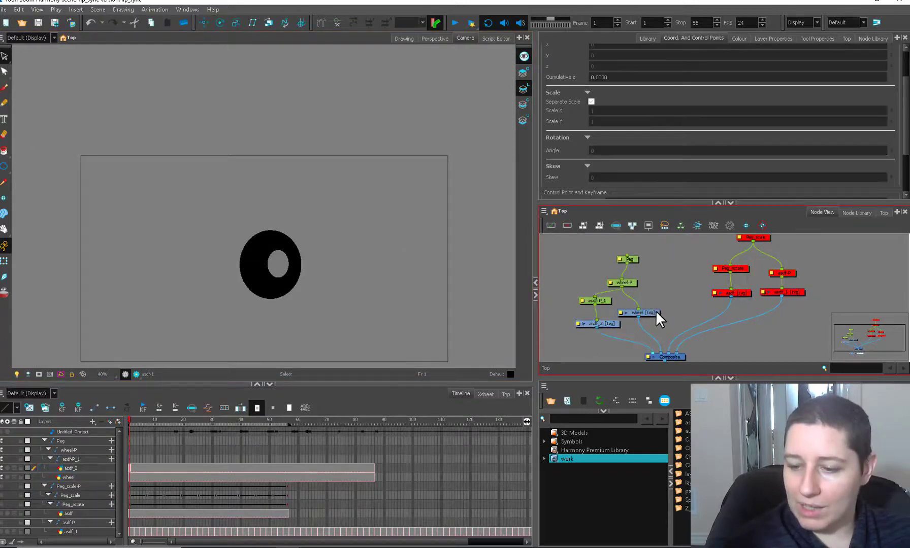
{"action": "left_click", "coordinate": [608, 323]}
{"action": "scroll", "coordinate": [609, 316], "scroll_direction": "up", "scroll_amount": 2}
{"action": "left_click", "coordinate": [680, 421]}
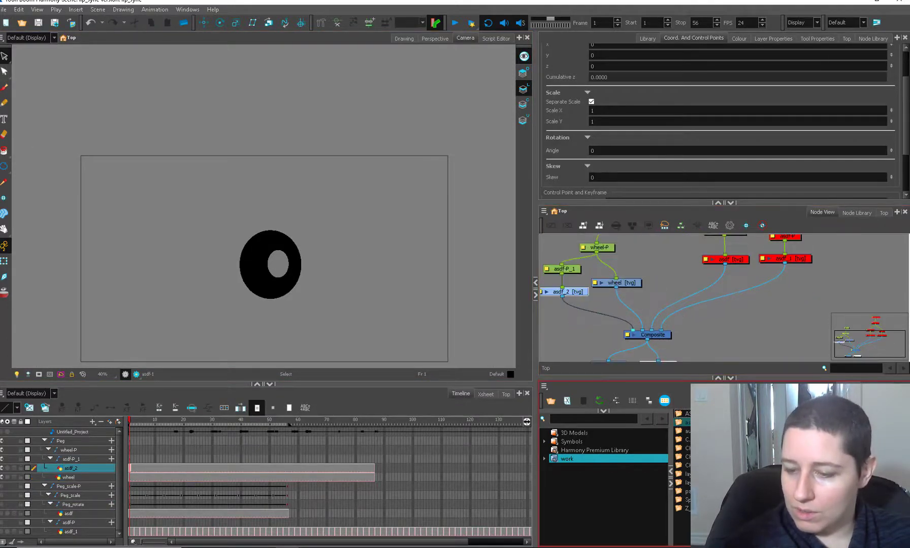
{"action": "left_click_drag", "start_coordinate": [551, 317], "coordinate": [554, 314]}
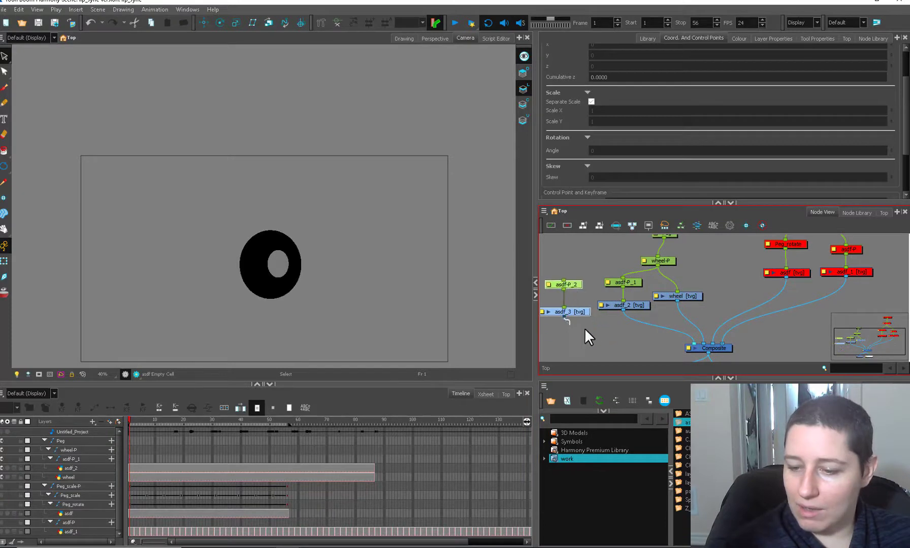
{"action": "left_click_drag", "start_coordinate": [608, 342], "coordinate": [692, 344]}
{"action": "left_click_drag", "start_coordinate": [575, 281], "coordinate": [563, 280]}
{"action": "left_click_drag", "start_coordinate": [585, 274], "coordinate": [568, 318]}
Rename the new drawing and its peg by replacing "asdf" with "fx" in their names.
{"action": "left_click", "coordinate": [730, 226]}
{"action": "left_click", "coordinate": [462, 272]}
{"action": "type", "text": "fx"}
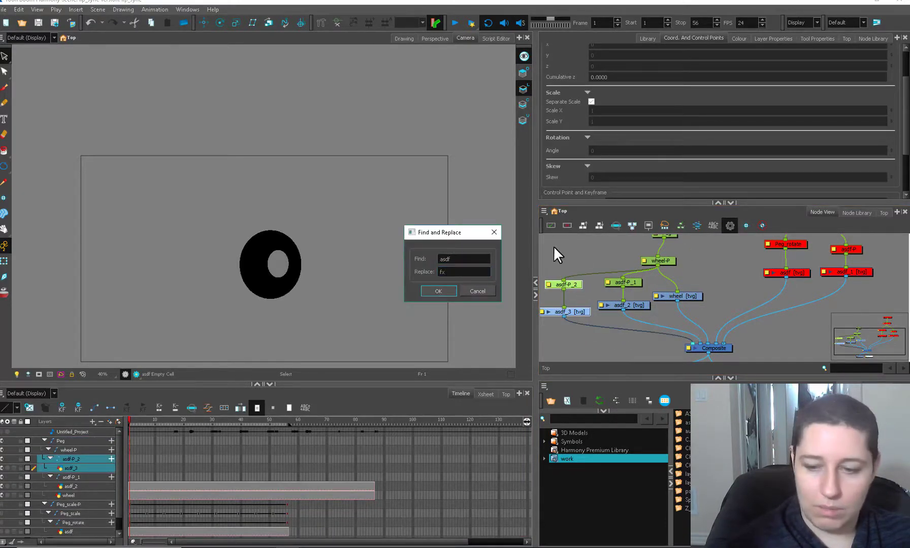
{"action": "key", "text": "Return"}
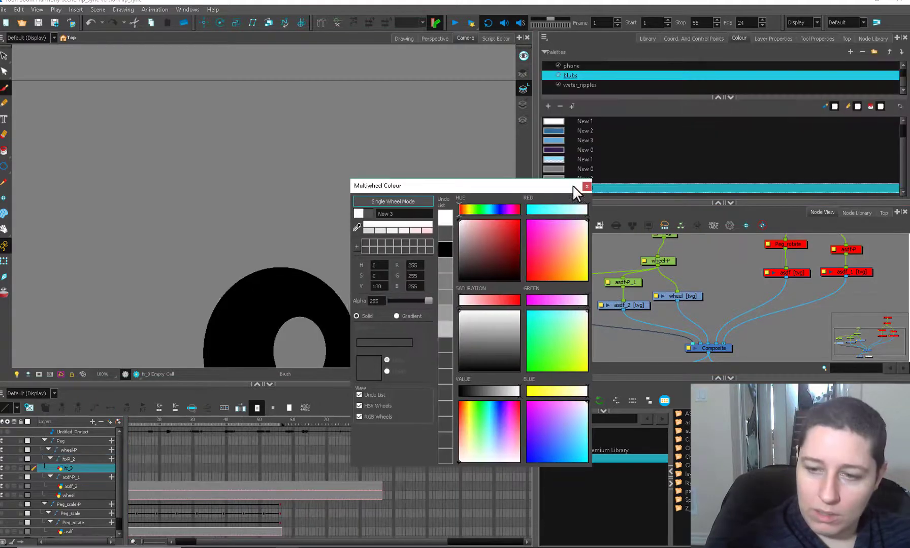
Finish editing the light grey New 3 colour and lower the brush's minimum size to its lowest value.
{"action": "left_click", "coordinate": [586, 186]}
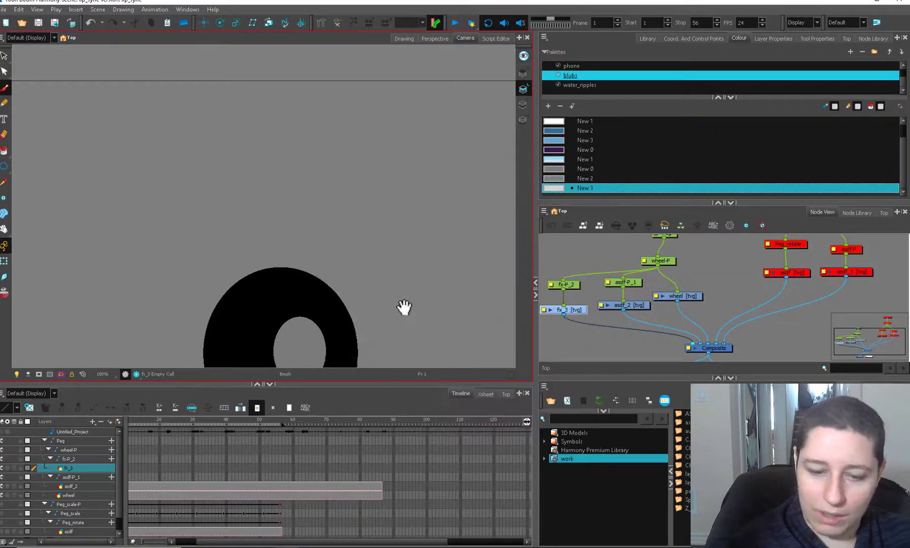
{"action": "scroll", "coordinate": [292, 296], "scroll_direction": "up", "scroll_amount": 1}
{"action": "key", "text": "ctrl+z"}
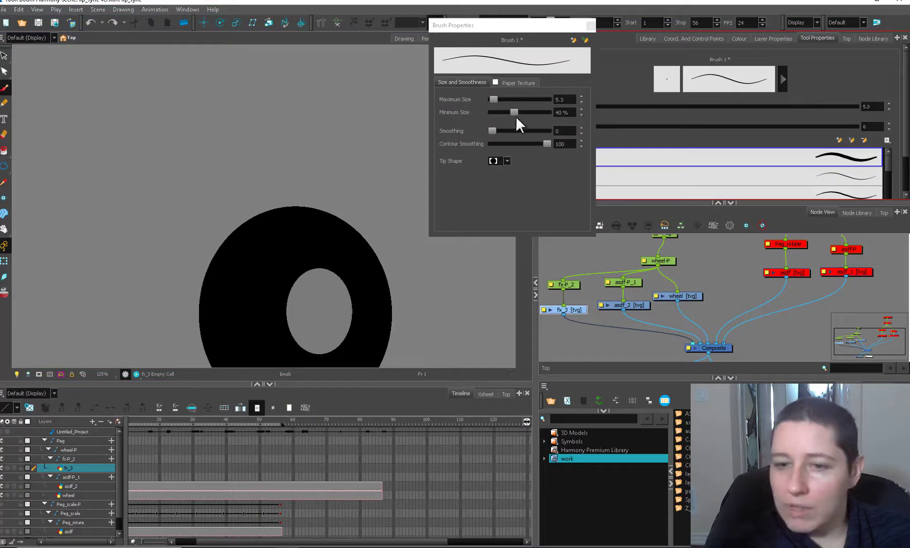
{"action": "left_click_drag", "start_coordinate": [516, 117], "coordinate": [470, 117]}
{"action": "left_click", "coordinate": [590, 26]}
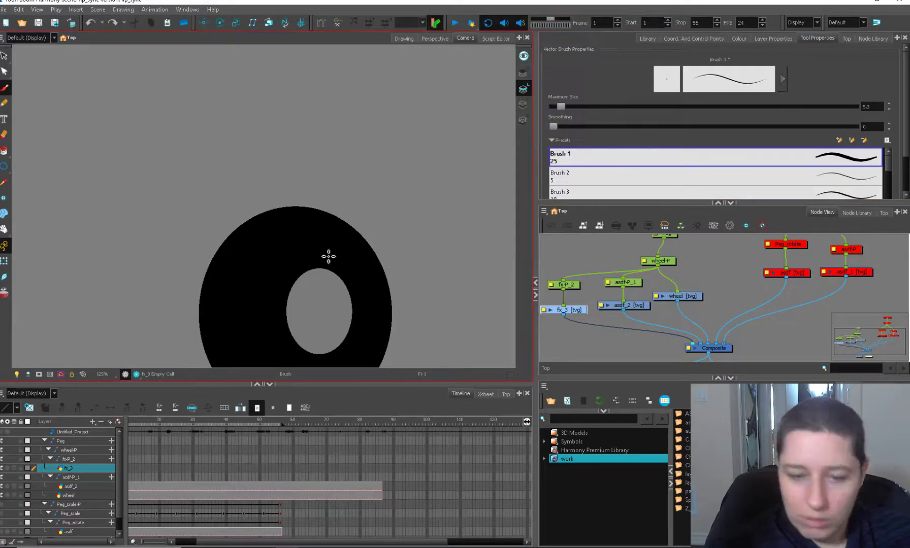
On frame 1 of fx_3, draw and fill two light grey zigzag highlights on opposite sides of the grey centre.
{"action": "mouse_move", "coordinate": [295, 293]}
{"action": "left_mouse_down"}
{"action": "mouse_move", "coordinate": [319, 302]}
{"action": "mouse_move", "coordinate": [313, 314]}
{"action": "mouse_move", "coordinate": [303, 288]}
{"action": "left_mouse_up"}
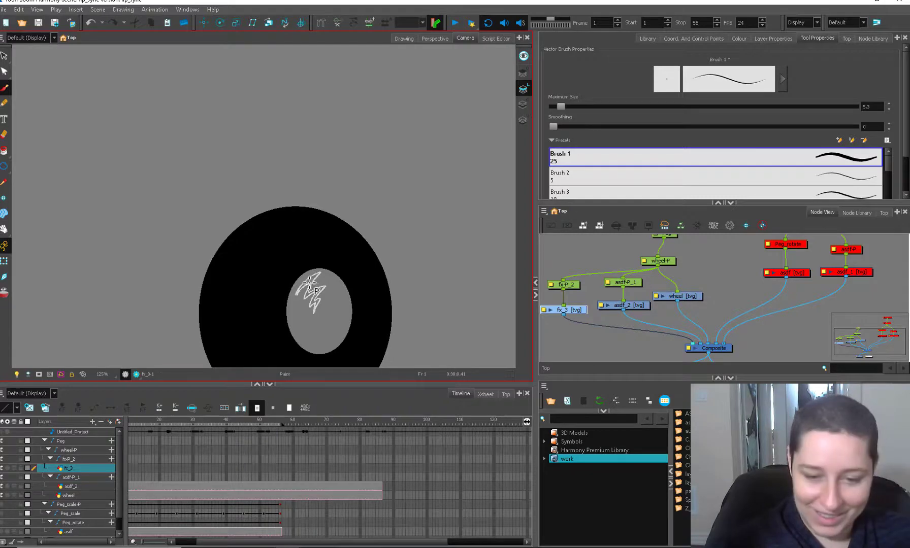
{"action": "left_click", "coordinate": [310, 282]}
{"action": "left_click", "coordinate": [315, 292]}
{"action": "left_click_drag", "start_coordinate": [325, 318], "coordinate": [328, 312]}
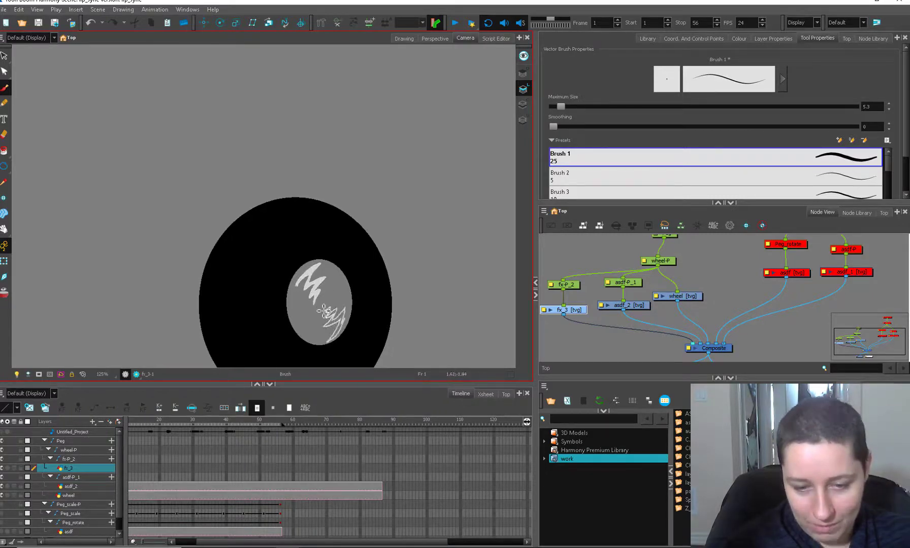
On frame 2 of fx_3, draw and fill a varied pair of zigzag highlights over the frame 1 onion skin.
{"action": "key", "text": "period"}
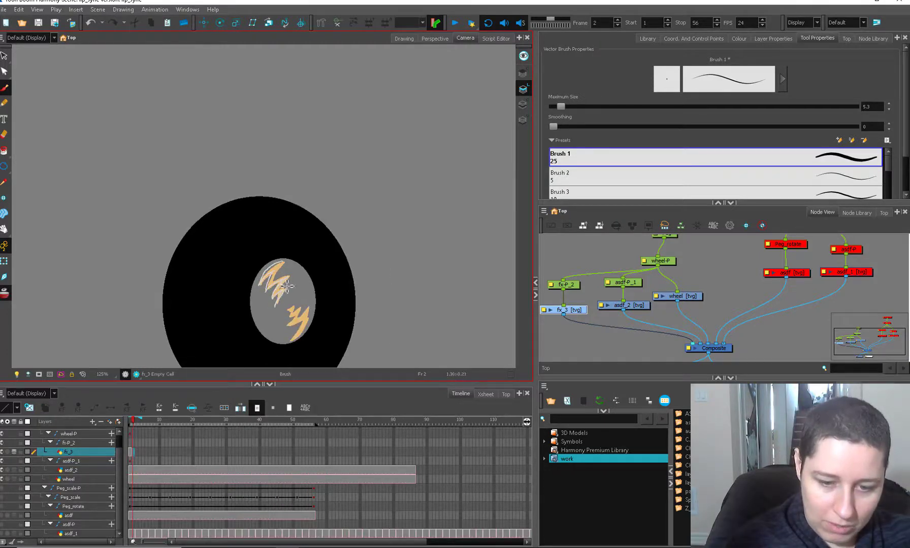
{"action": "left_click_drag", "start_coordinate": [284, 260], "coordinate": [275, 304]}
{"action": "key", "text": "alt+s"}
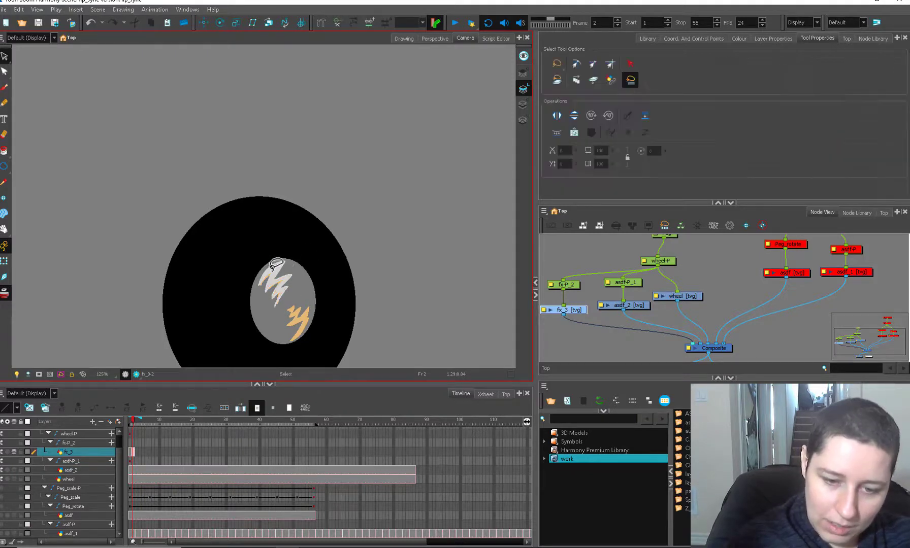
{"action": "left_click", "coordinate": [281, 278]}
{"action": "left_click_drag", "start_coordinate": [299, 260], "coordinate": [302, 263]}
{"action": "key", "text": "alt+b"}
{"action": "left_click_drag", "start_coordinate": [303, 309], "coordinate": [287, 318]}
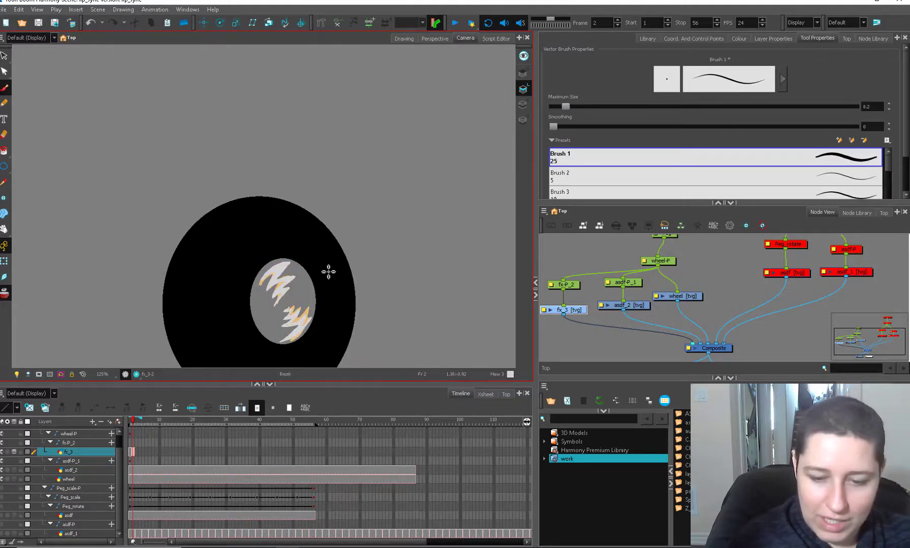
On frame 3 of fx_3, draw a third variation of the two zigzag highlights on the grey centre.
{"action": "key", "text": "period"}
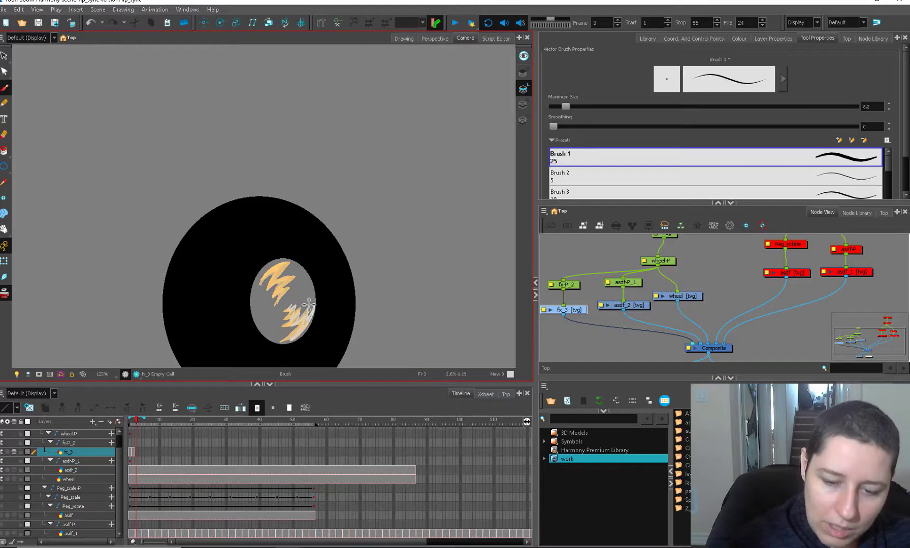
{"action": "left_click_drag", "start_coordinate": [289, 307], "coordinate": [304, 337]}
{"action": "left_click_drag", "start_coordinate": [264, 270], "coordinate": [278, 294]}
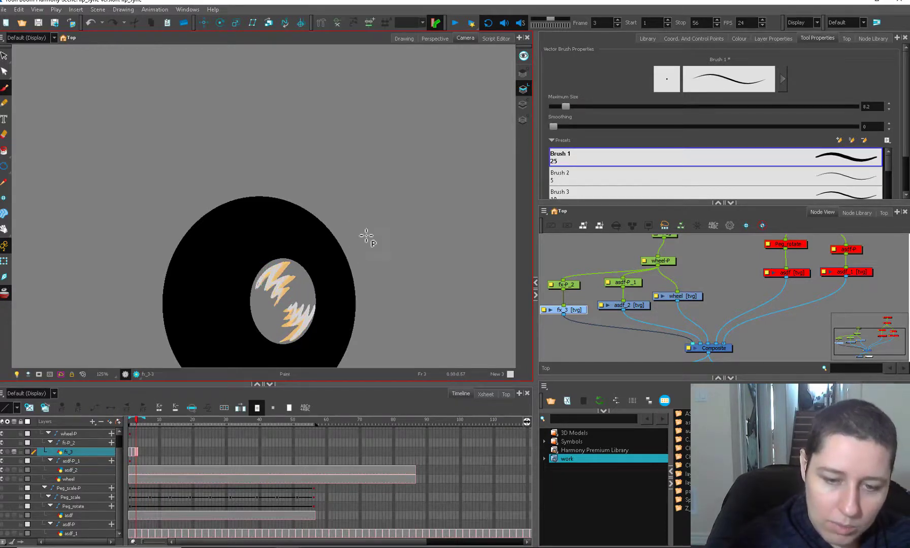
Paste the three fx_3 drawings from frame 4 as a forward cycle repeated 24 times and play the wheel animation.
{"action": "left_click", "coordinate": [138, 453]}
{"action": "key", "text": "ctrl+b"}
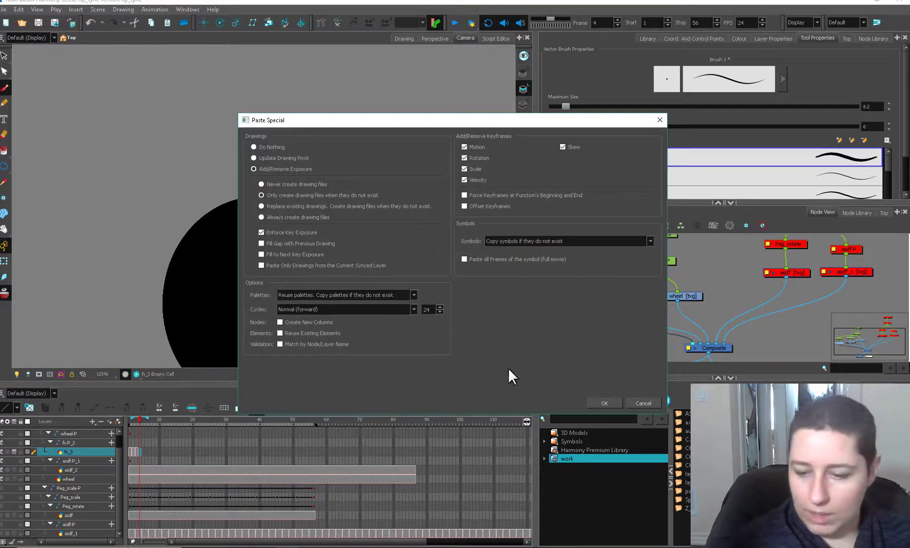
{"action": "left_click", "coordinate": [604, 403]}
{"action": "key", "text": "shift+t"}
{"action": "key", "text": "1"}
{"action": "key", "text": "1"}
{"action": "key", "text": "1"}
{"action": "left_click", "coordinate": [454, 23]}
{"action": "key", "text": "1"}
{"action": "key", "text": "1"}
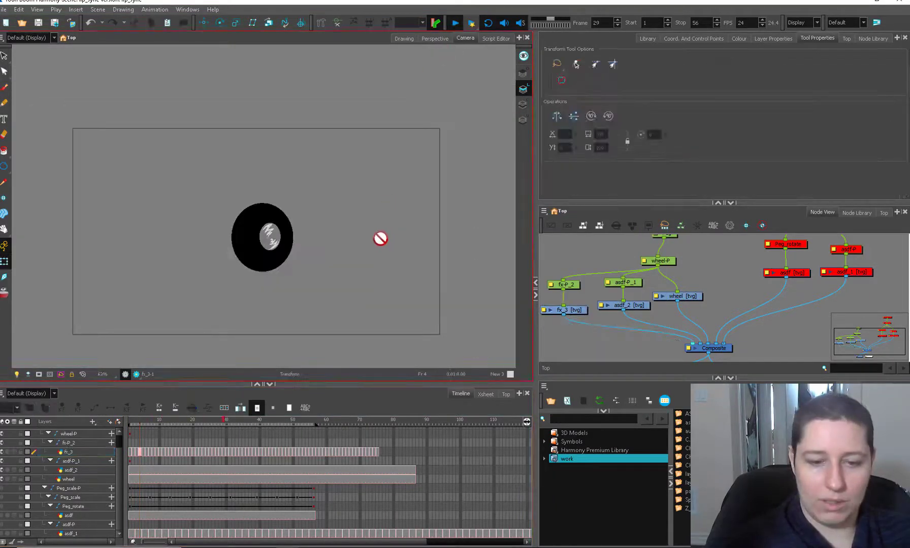
{"action": "left_click", "coordinate": [455, 22]}
Give the wheel-P peg a run of repeating keyframes for a slight vertical bounce and play it back.
{"action": "left_click", "coordinate": [656, 253]}
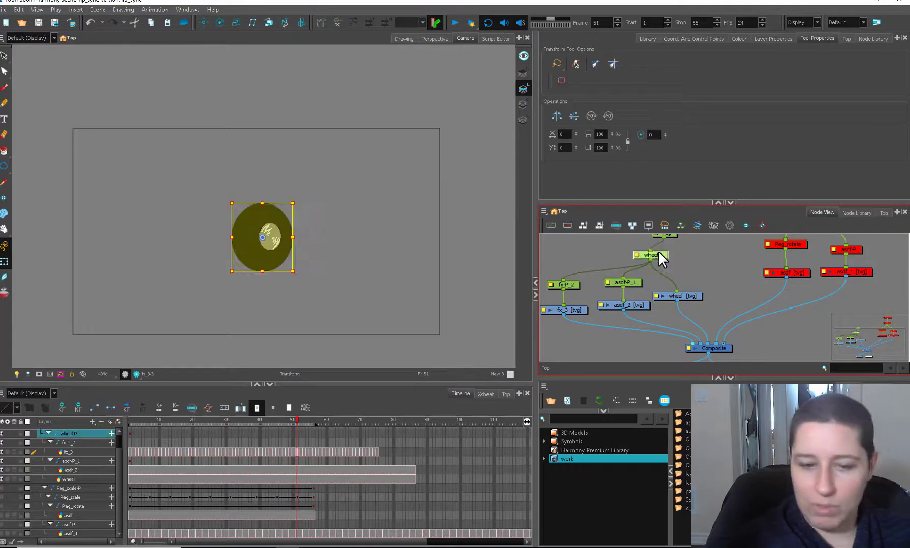
{"action": "key", "text": "2"}
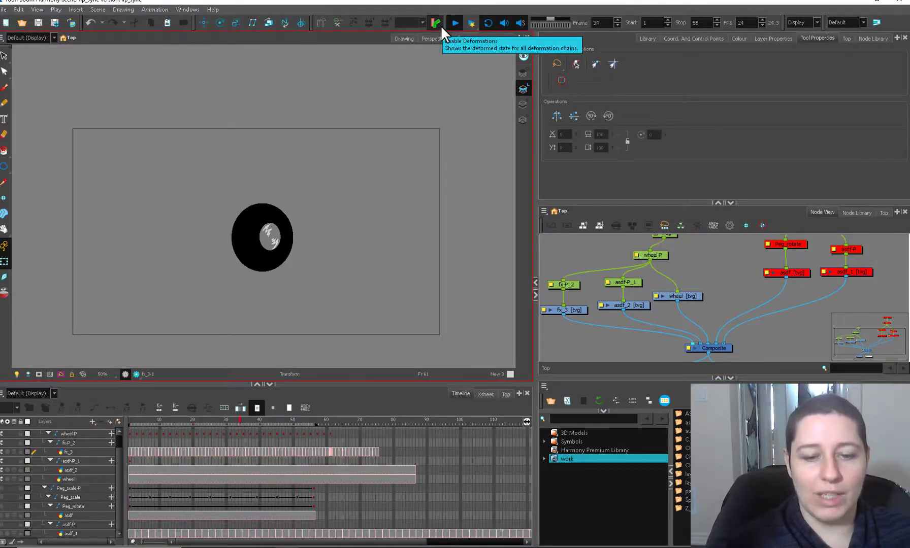
{"action": "left_click", "coordinate": [456, 27]}
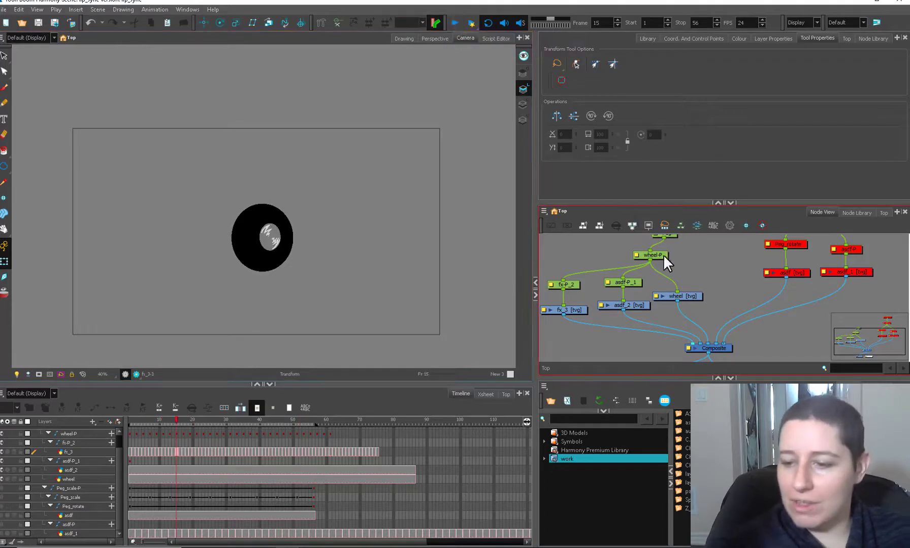
Add a peg above wheel-P, animate the wheel travelling across the frame from right to left by frame 56, and play it.
{"action": "left_click_drag", "start_coordinate": [661, 253], "coordinate": [655, 247]}
{"action": "left_click_drag", "start_coordinate": [153, 420], "coordinate": [125, 422]}
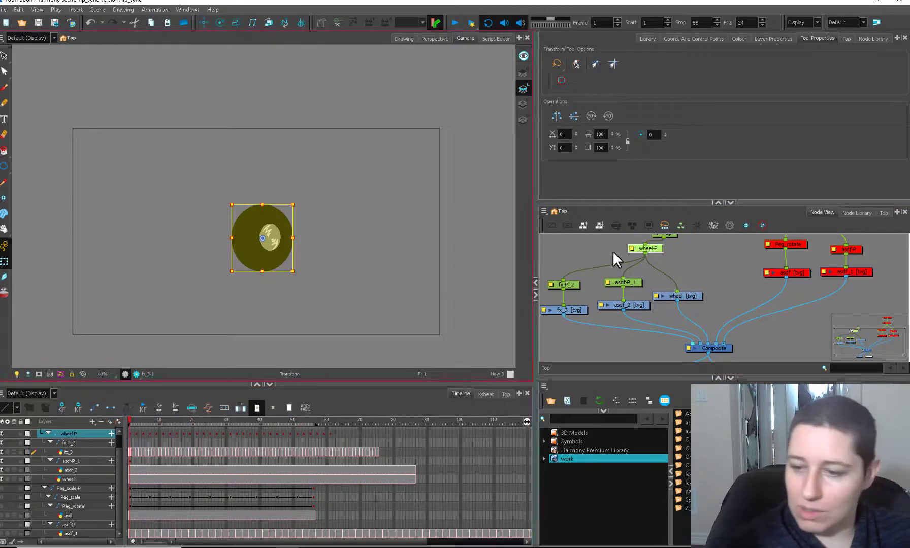
{"action": "mouse_move", "coordinate": [651, 252]}
{"action": "left_mouse_down"}
{"action": "mouse_move", "coordinate": [638, 276]}
{"action": "mouse_move", "coordinate": [636, 247]}
{"action": "left_mouse_up"}
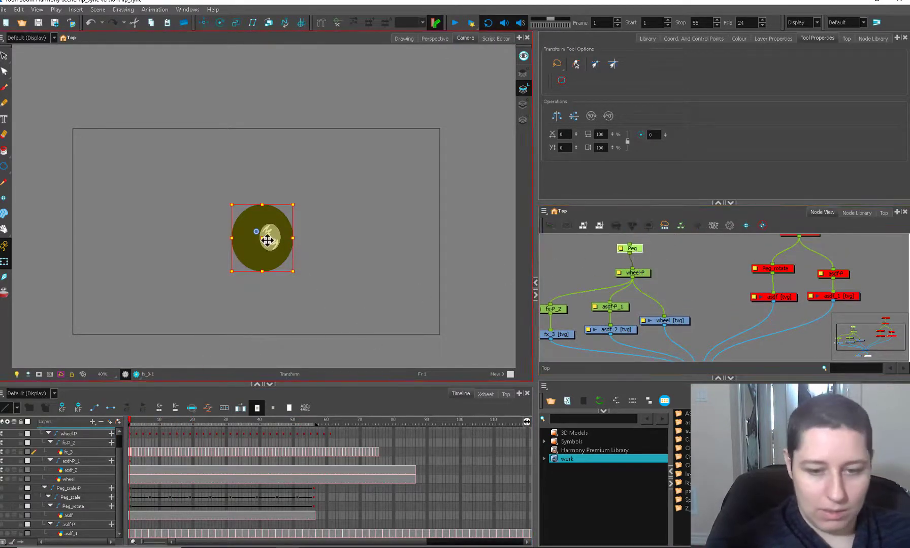
{"action": "left_click_drag", "start_coordinate": [266, 240], "coordinate": [408, 260]}
{"action": "left_click", "coordinate": [448, 27]}
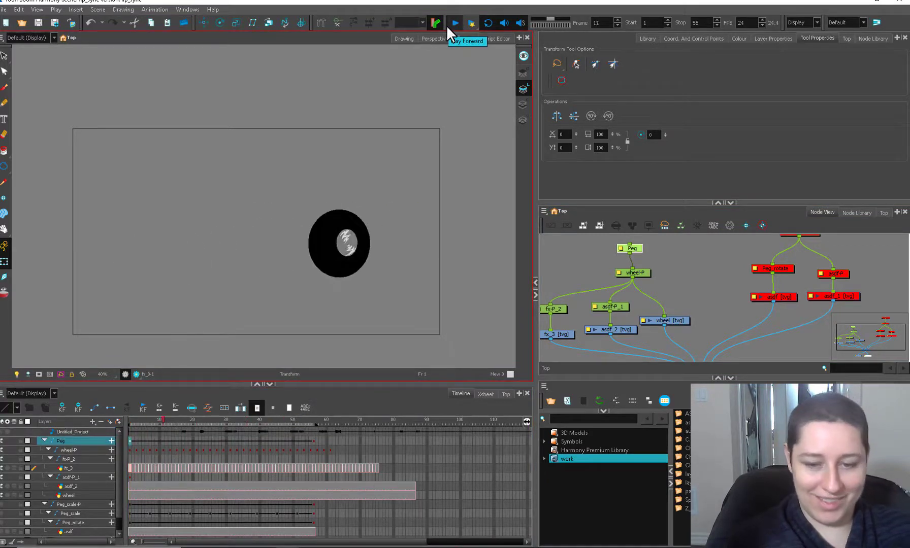
{"action": "left_click", "coordinate": [446, 25]}
Add repeating keyframes to the fx-P_2 peg, and switch from the solid wheel back to the spoked wheel rig.
{"action": "left_click", "coordinate": [312, 441]}
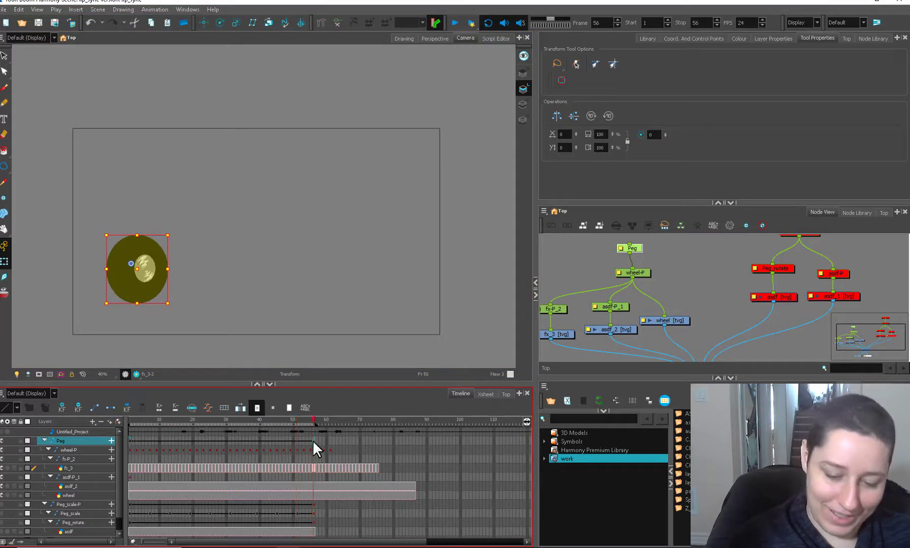
{"action": "mouse_move", "coordinate": [312, 441]}
{"action": "left_mouse_down"}
{"action": "mouse_move", "coordinate": [139, 441]}
{"action": "mouse_move", "coordinate": [320, 434]}
{"action": "mouse_move", "coordinate": [313, 439]}
{"action": "left_mouse_up"}
{"action": "left_click", "coordinate": [139, 441]}
{"action": "left_click_drag", "start_coordinate": [139, 441], "coordinate": [132, 441]}
{"action": "left_click", "coordinate": [565, 258]}
{"action": "left_click", "coordinate": [451, 24]}
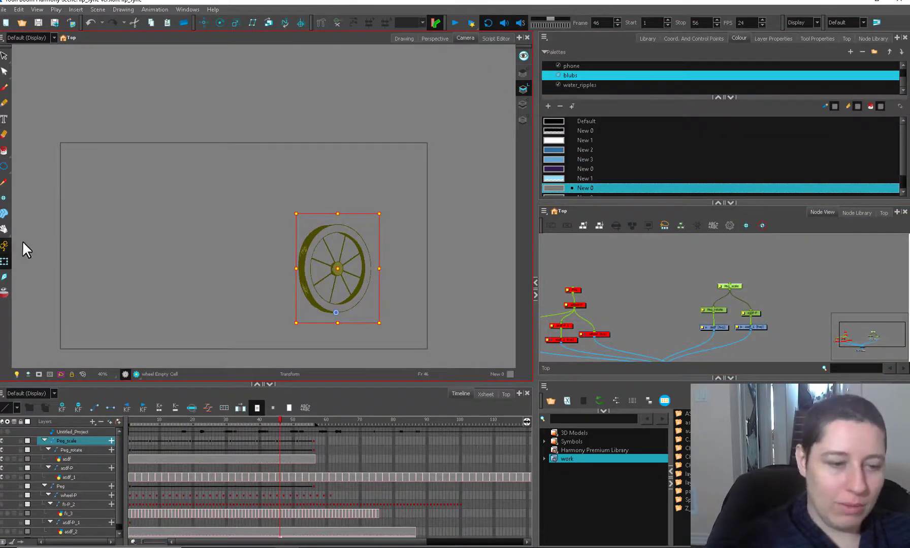
Enlarge the spoked wheel on the Peg_scale peg with the Transform tool.
{"action": "left_click_drag", "start_coordinate": [379, 214], "coordinate": [413, 137]}
{"action": "left_click", "coordinate": [452, 149]}
{"action": "left_click", "coordinate": [286, 175]}
{"action": "key", "text": "1"}
{"action": "key", "text": "1"}
{"action": "left_click", "coordinate": [662, 262]}
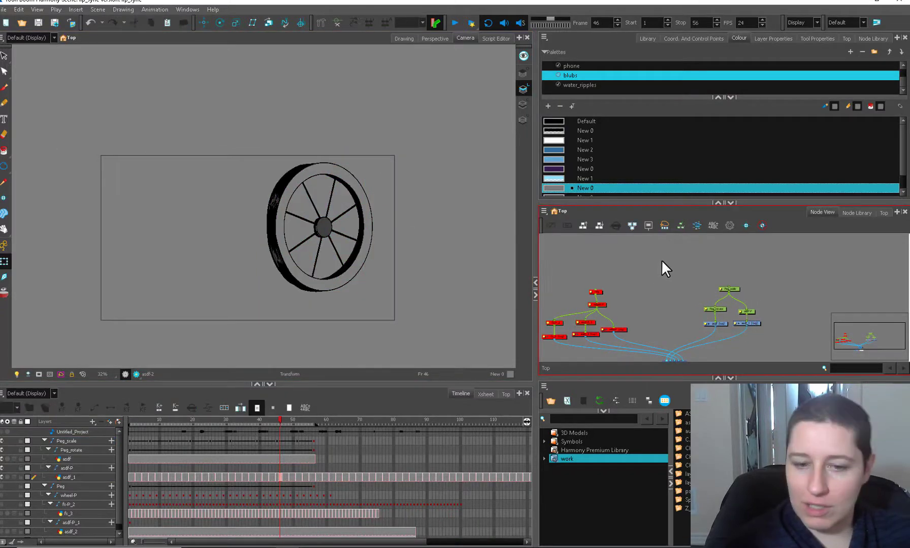
Duplicate the whole spoked wheel rig with Paste Special, offset the copy to the left of the original, and play both wheels.
{"action": "scroll", "coordinate": [727, 306], "scroll_direction": "down", "scroll_amount": 1}
{"action": "left_click_drag", "start_coordinate": [754, 281], "coordinate": [688, 271]}
{"action": "left_click", "coordinate": [733, 255]}
{"action": "key", "text": "ctrl+b"}
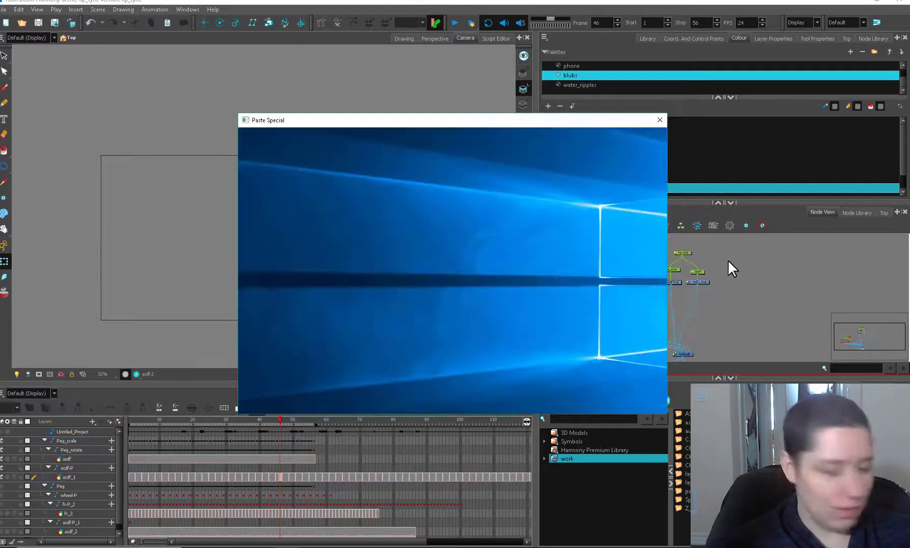
{"action": "key", "text": "Return"}
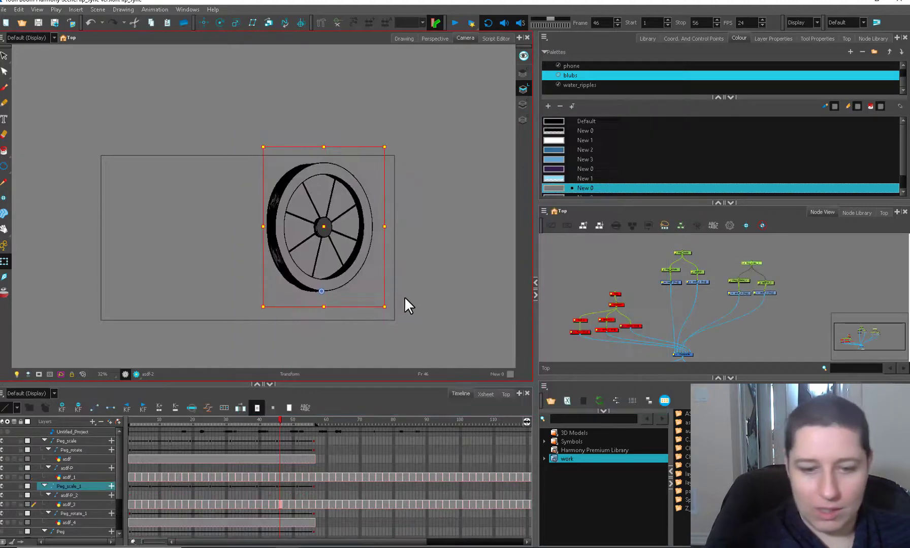
{"action": "left_click_drag", "start_coordinate": [404, 298], "coordinate": [359, 298]}
{"action": "left_click", "coordinate": [455, 22]}
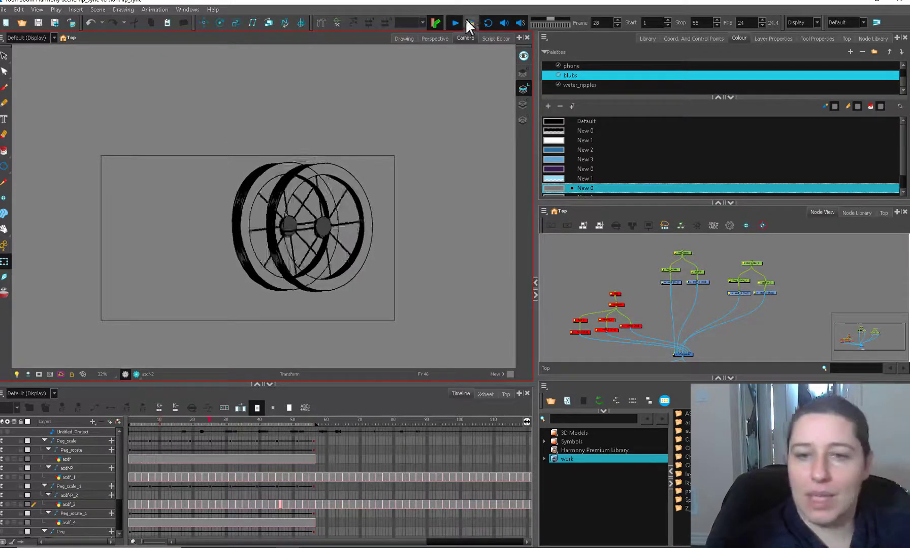
Disable the rim-thickness drawing and its peg in both spoked wheel rigs, leaving the outlines and spokes enabled.
{"action": "left_click", "coordinate": [721, 380]}
{"action": "left_click_drag", "start_coordinate": [778, 279], "coordinate": [758, 297]}
{"action": "key", "text": "d"}
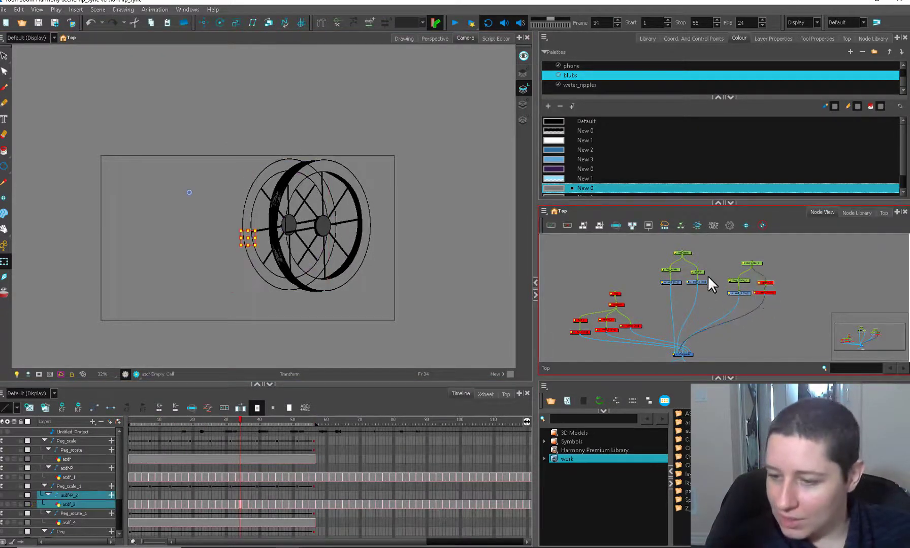
{"action": "left_click_drag", "start_coordinate": [708, 269], "coordinate": [690, 287]}
{"action": "key", "text": "d"}
{"action": "scroll", "coordinate": [754, 264], "scroll_direction": "up", "scroll_amount": 1}
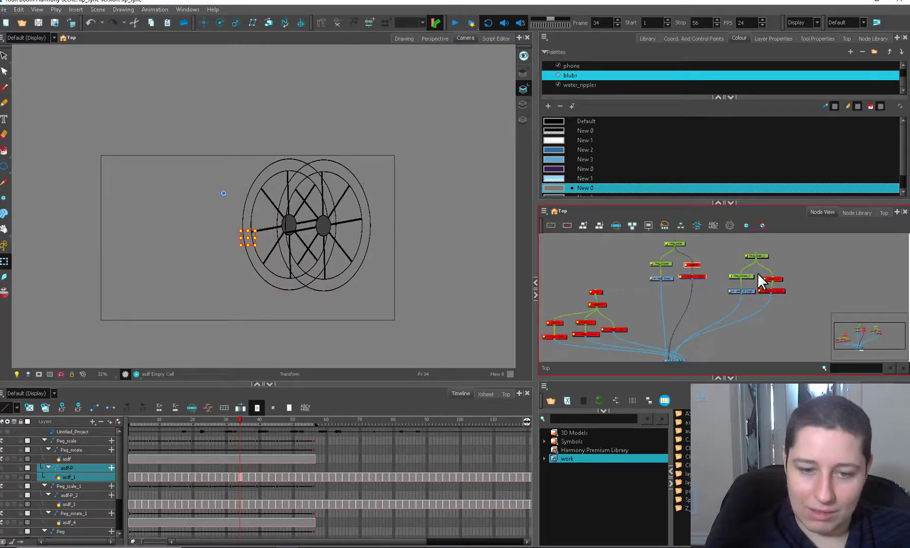
{"action": "left_click", "coordinate": [774, 305]}
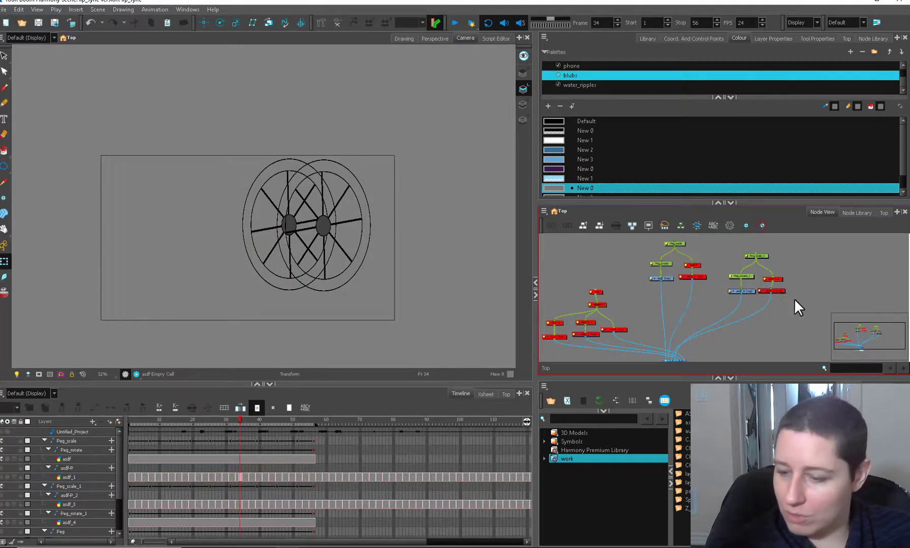
On the copied wheel's asdf_4 drawing, brush a dark grey New 2 axle between the two hubs.
{"action": "left_click_drag", "start_coordinate": [747, 289], "coordinate": [741, 294]}
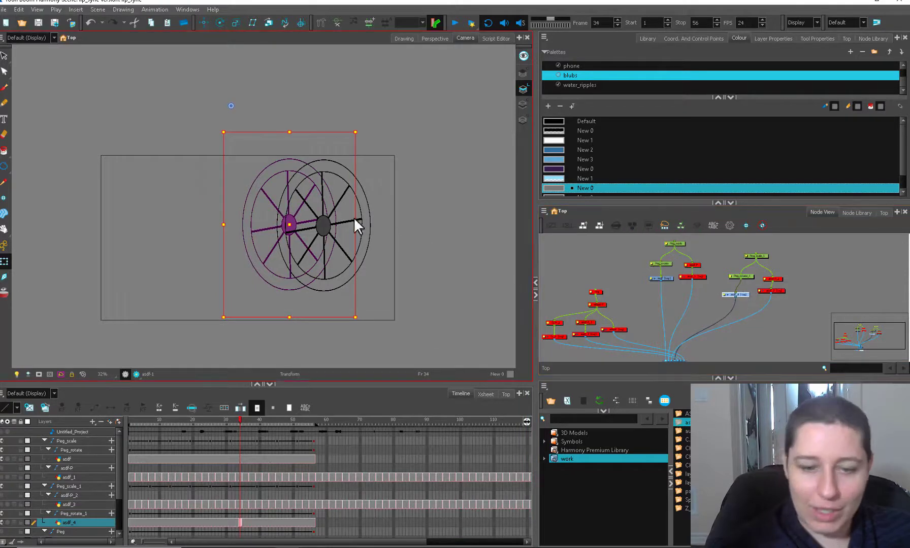
{"action": "key", "text": "alt+b"}
{"action": "mouse_move", "coordinate": [316, 229]}
{"action": "left_mouse_down"}
{"action": "mouse_move", "coordinate": [300, 280]}
{"action": "mouse_move", "coordinate": [341, 277]}
{"action": "left_mouse_up"}
{"action": "key", "text": "2"}
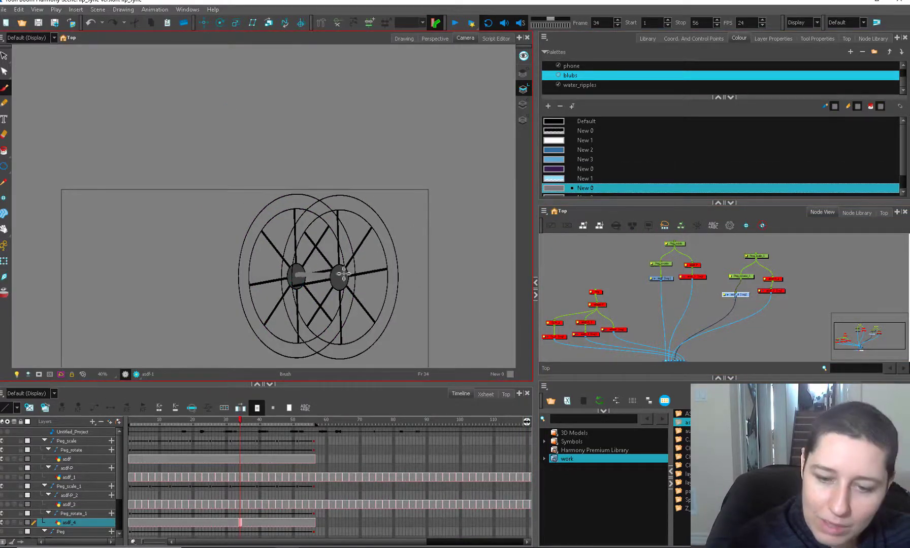
{"action": "scroll", "coordinate": [883, 142], "scroll_direction": "down", "scroll_amount": 1}
{"action": "left_click", "coordinate": [590, 179]}
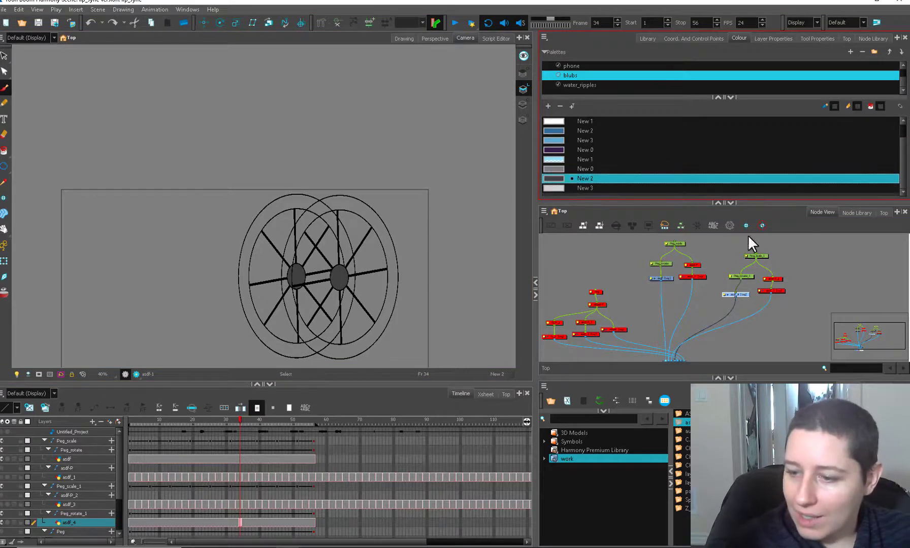
{"action": "left_click_drag", "start_coordinate": [297, 275], "coordinate": [341, 275]}
Clean up the axle shape with the Contour Editor by deleting extra points and aligning its corners with the hub edges.
{"action": "key", "text": "alt+q"}
{"action": "key", "text": "2"}
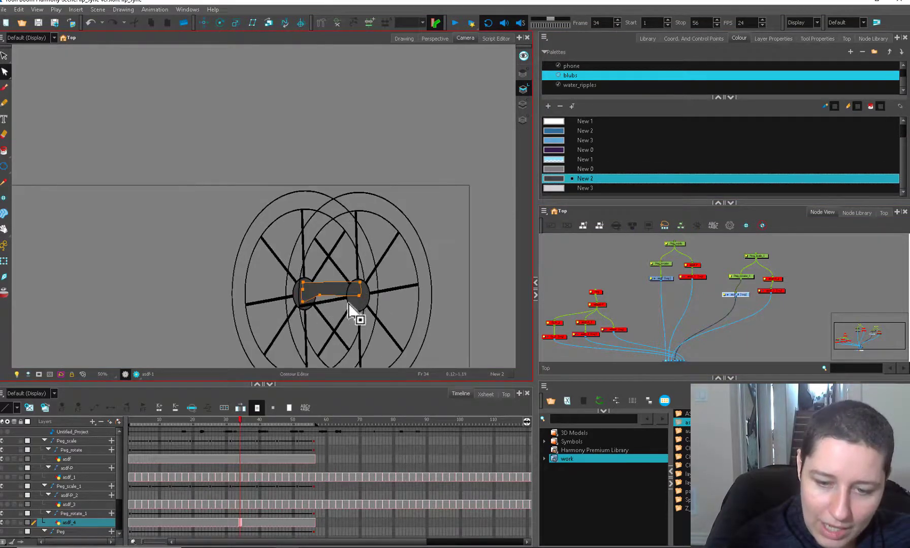
{"action": "left_click", "coordinate": [349, 299]}
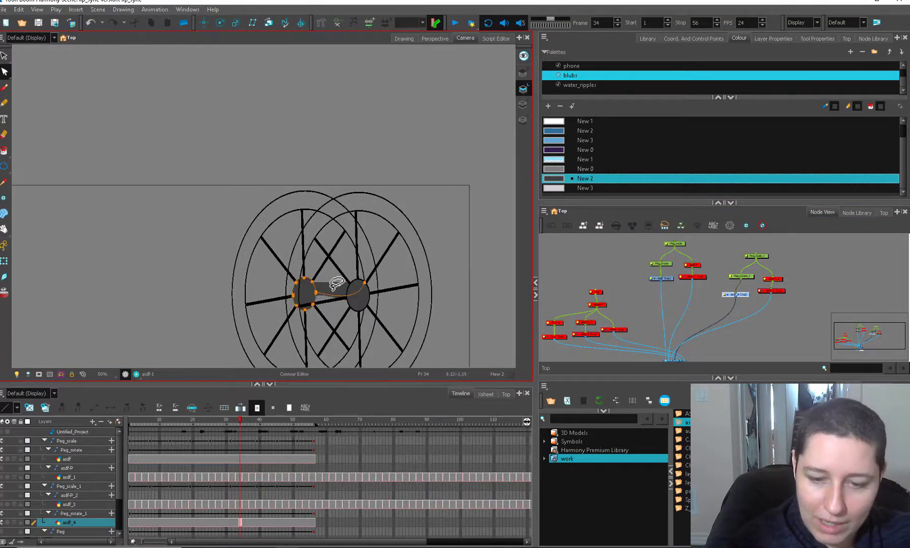
{"action": "left_click", "coordinate": [332, 301]}
{"action": "key", "text": "Delete"}
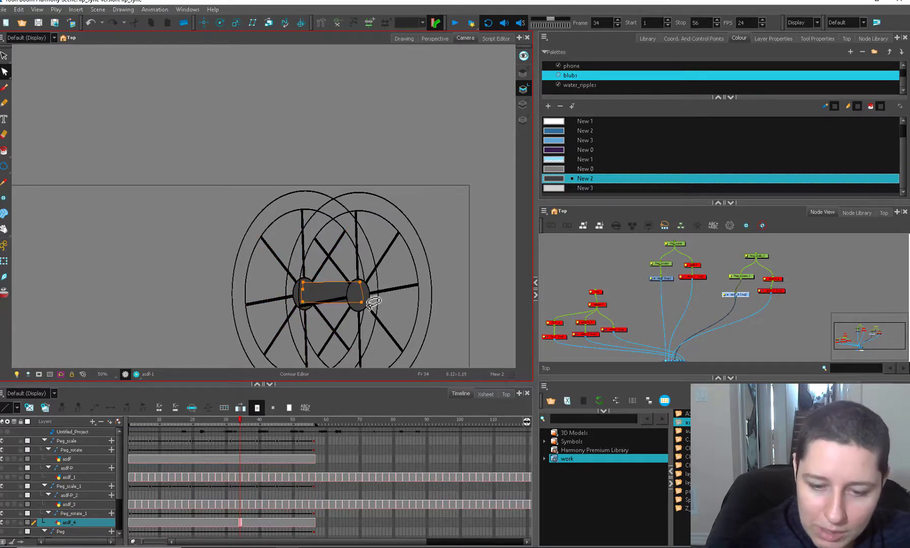
{"action": "left_click_drag", "start_coordinate": [362, 302], "coordinate": [361, 306]}
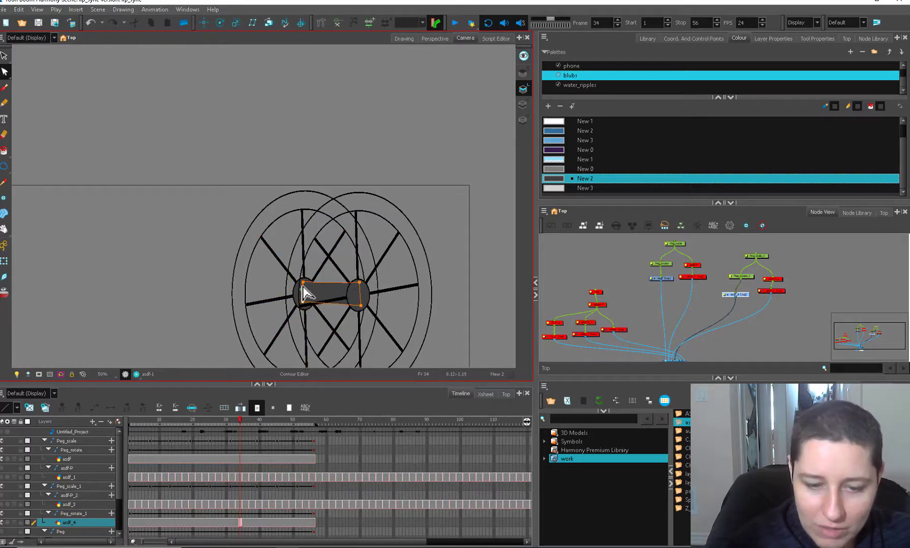
{"action": "left_click_drag", "start_coordinate": [360, 283], "coordinate": [361, 282]}
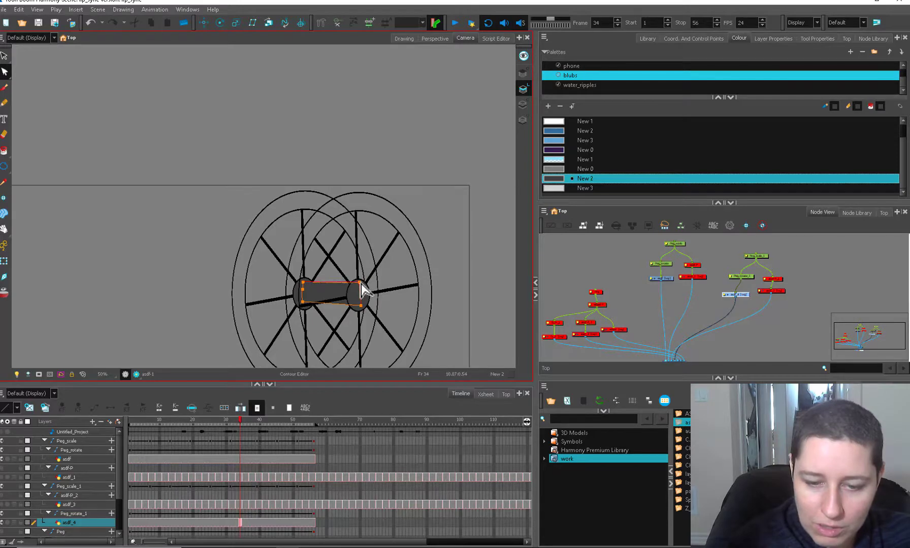
{"action": "left_click", "coordinate": [4, 261]}
{"action": "left_click", "coordinate": [347, 282]}
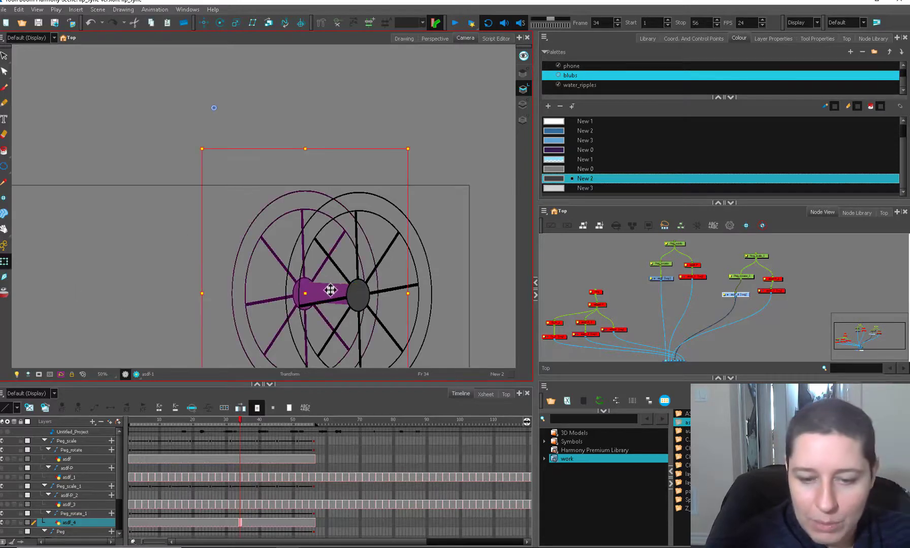
{"action": "left_click", "coordinate": [458, 278]}
Add Default black edge lines to the axle and place it on its own drawing layer with a peg.
{"action": "mouse_move", "coordinate": [434, 311]}
{"action": "left_mouse_down"}
{"action": "mouse_move", "coordinate": [429, 240]}
{"action": "mouse_move", "coordinate": [375, 284]}
{"action": "left_mouse_up"}
{"action": "key", "text": "2"}
{"action": "key", "text": "alt+b"}
{"action": "key", "text": "o"}
{"action": "left_click_drag", "start_coordinate": [315, 332], "coordinate": [311, 328]}
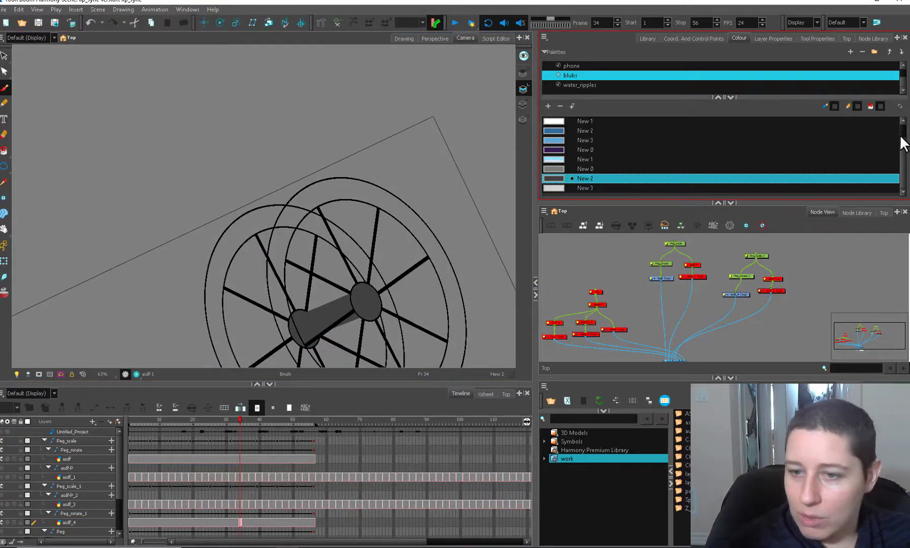
{"action": "left_click_drag", "start_coordinate": [902, 153], "coordinate": [902, 133]}
{"action": "left_click", "coordinate": [625, 122]}
{"action": "left_click_drag", "start_coordinate": [362, 314], "coordinate": [372, 303]}
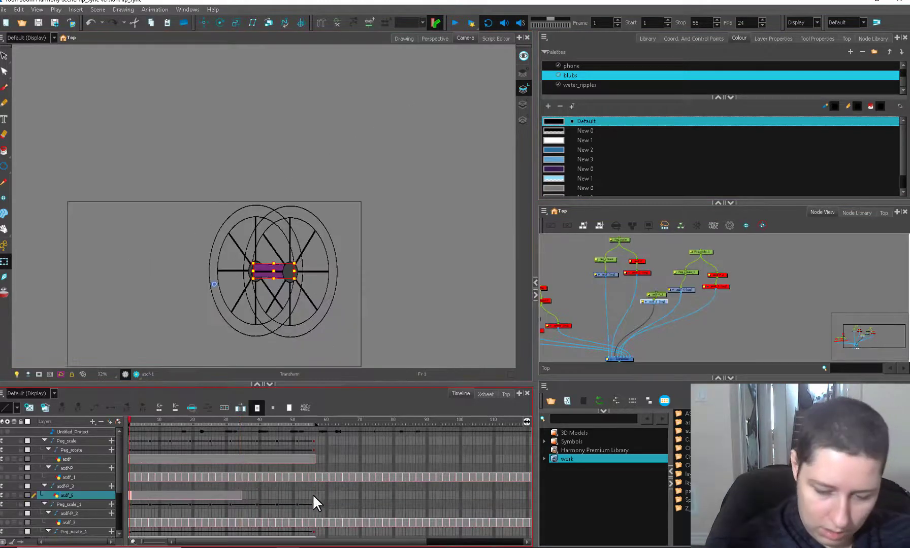
Extend the axle drawing's exposure to frame 56 and play the animation.
{"action": "left_click", "coordinate": [313, 496]}
{"action": "key", "text": "F5"}
{"action": "key", "text": "shift+Return"}
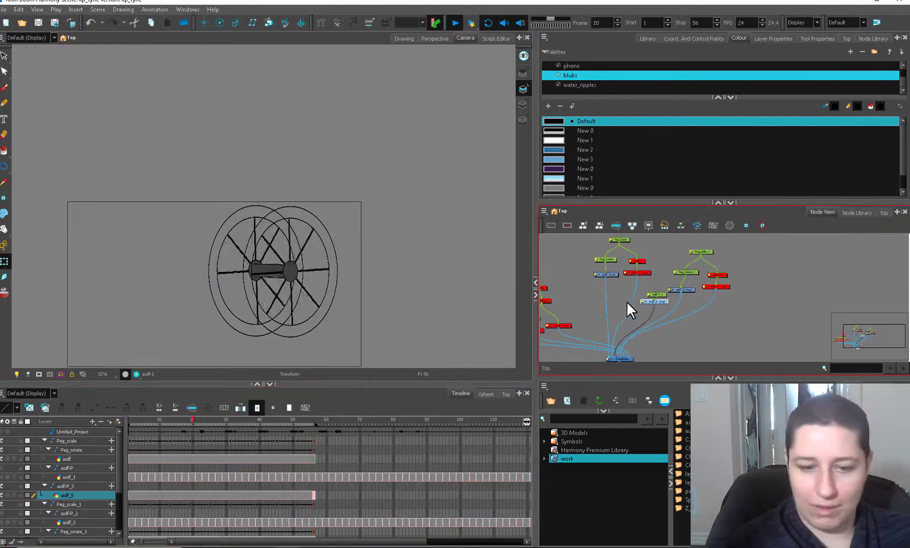
Add repeating motion keyframes to the axle's asdf-P_3 peg from frame 1 and play the result.
{"action": "left_click_drag", "start_coordinate": [659, 295], "coordinate": [656, 292]}
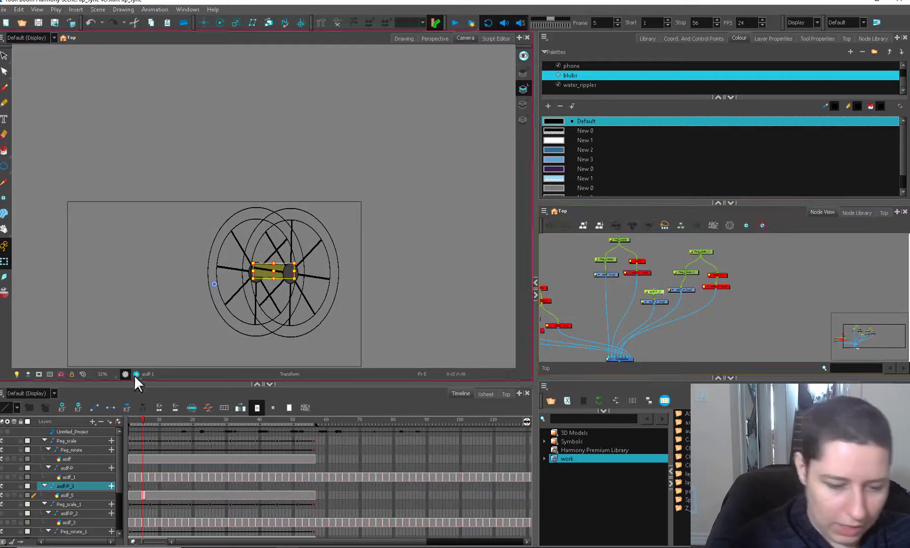
{"action": "left_click", "coordinate": [130, 485]}
{"action": "left_click", "coordinate": [151, 484]}
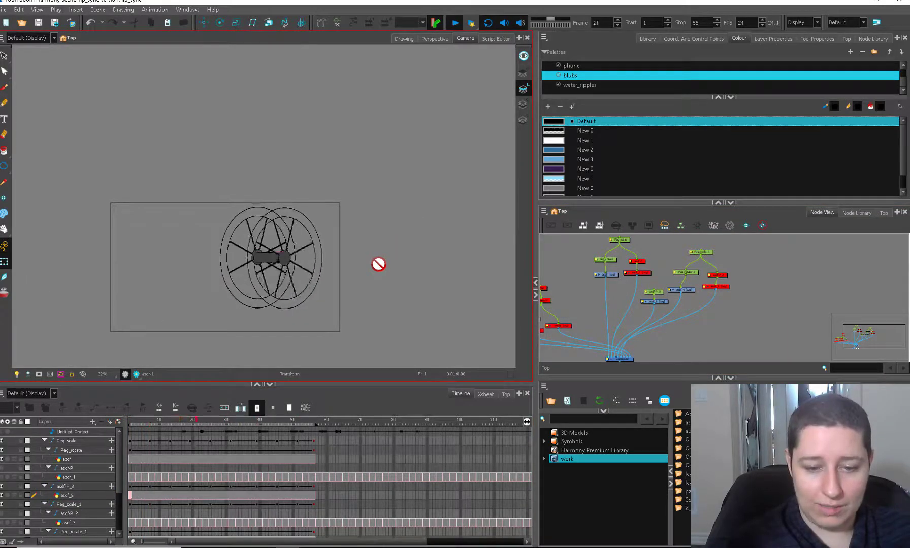
Add a drawing layer with its own peg and brush a purple half-round bowl with light blue circles above it beside the wheels.
{"action": "left_click", "coordinate": [584, 299]}
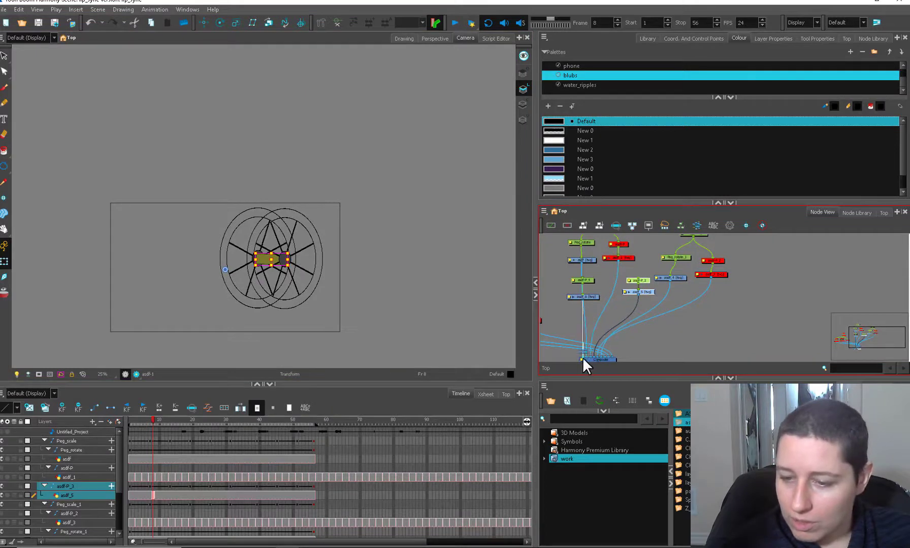
{"action": "left_click", "coordinate": [584, 298]}
{"action": "key", "text": "alt+b"}
{"action": "left_click", "coordinate": [584, 168]}
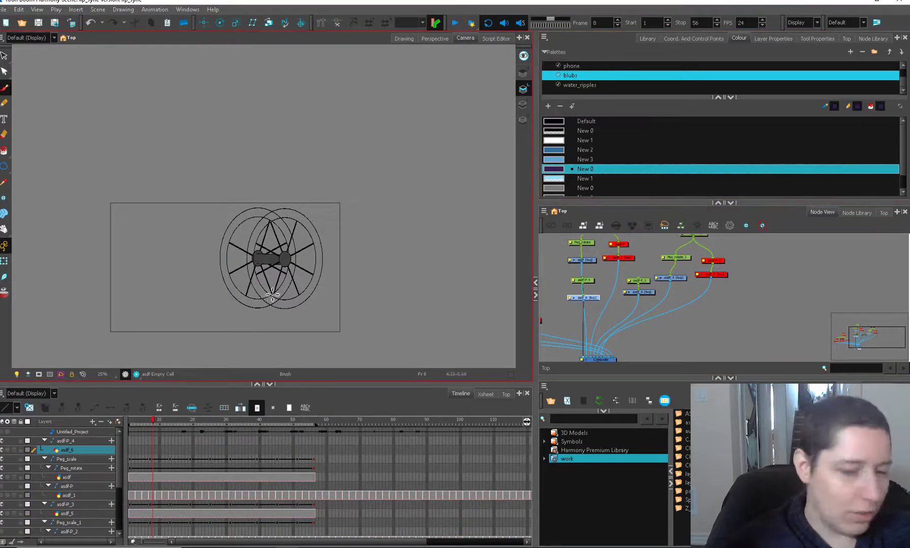
{"action": "left_click_drag", "start_coordinate": [290, 288], "coordinate": [337, 263]}
{"action": "key", "text": "2"}
{"action": "key", "text": "2"}
{"action": "left_click", "coordinate": [226, 320]}
{"action": "key", "text": "alt+e"}
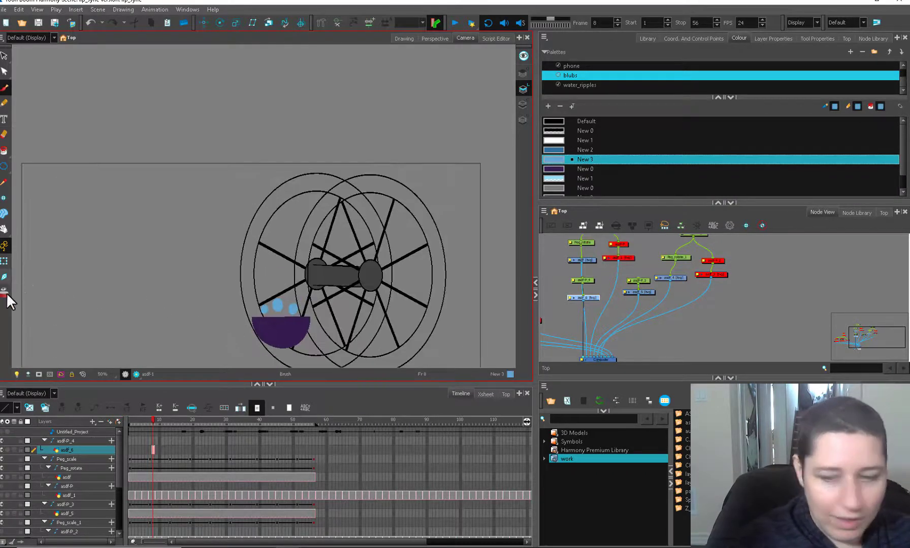
Sample the grey New 0 colour and fill the wheel rims with it.
{"action": "key", "text": "alt+d"}
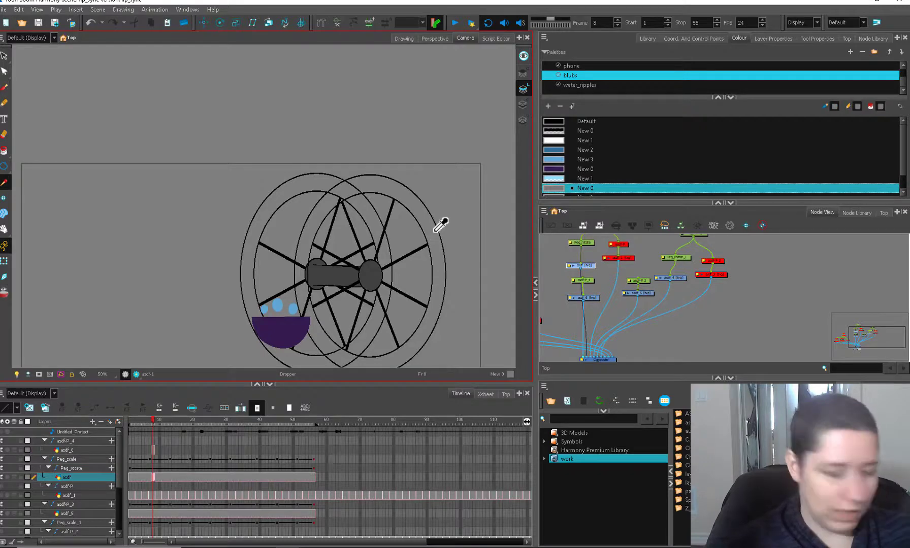
{"action": "key", "text": "alt+i"}
{"action": "left_click", "coordinate": [270, 221]}
Extend the bowl drawing's exposure to frame 56 and return to frame 1.
{"action": "left_click", "coordinate": [583, 298]}
{"action": "left_click_drag", "start_coordinate": [590, 354], "coordinate": [570, 321]}
{"action": "left_click", "coordinate": [312, 496]}
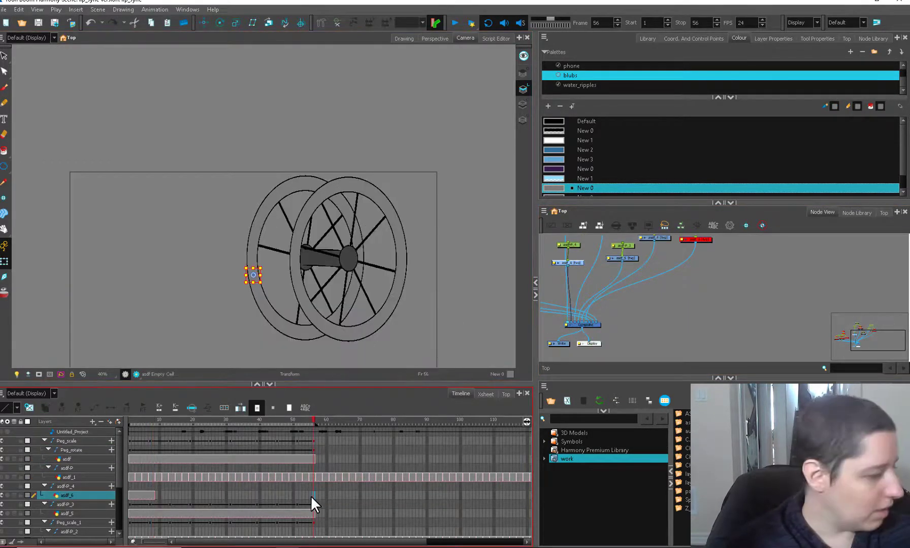
{"action": "key", "text": "F5"}
{"action": "left_click_drag", "start_coordinate": [174, 420], "coordinate": [108, 419]}
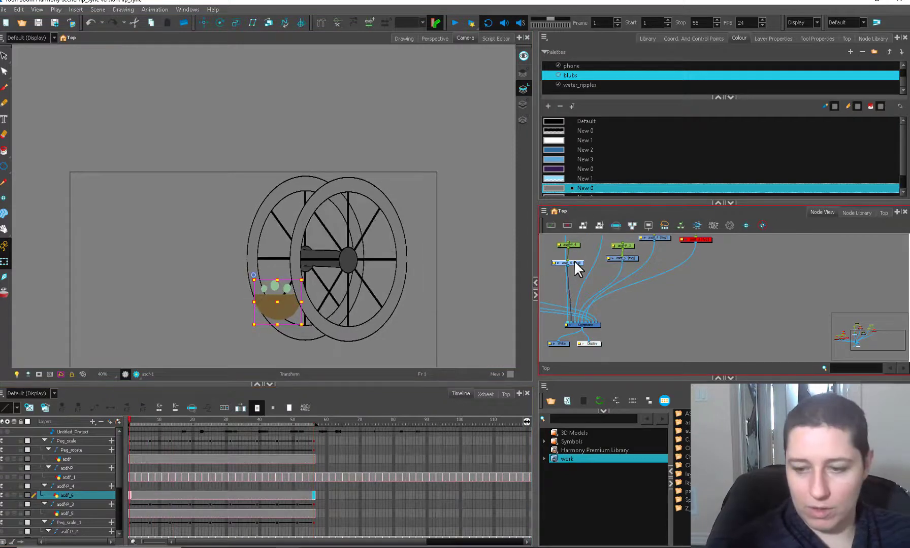
Position the bowl with its asdf-P_4 peg on the rear wheel's rim at frame 1 and keyframe it through frame 6.
{"action": "left_click", "coordinate": [569, 245]}
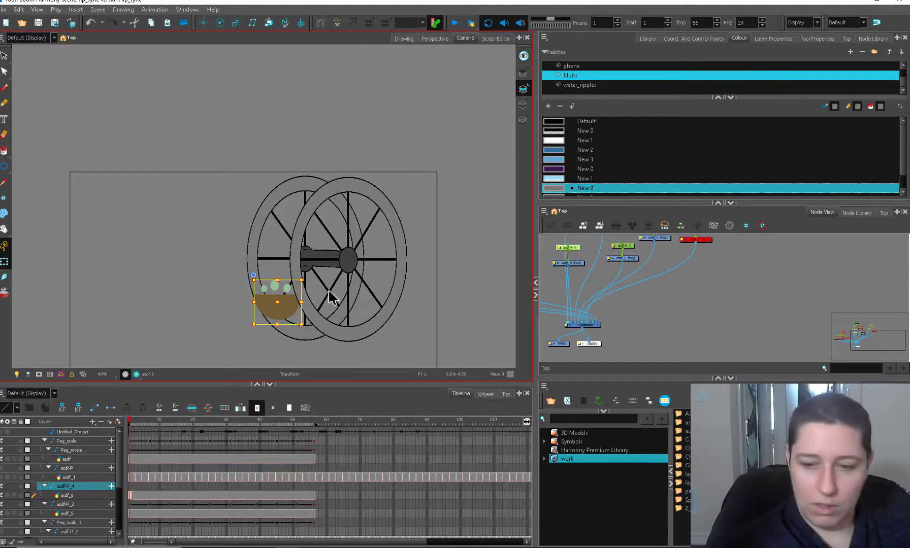
{"action": "left_click", "coordinate": [577, 248]}
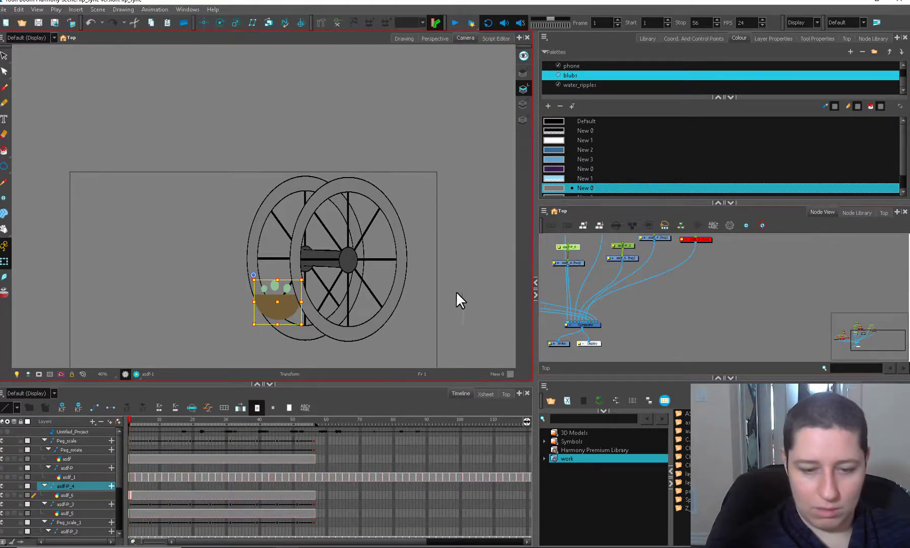
{"action": "left_click_drag", "start_coordinate": [168, 421], "coordinate": [127, 419]}
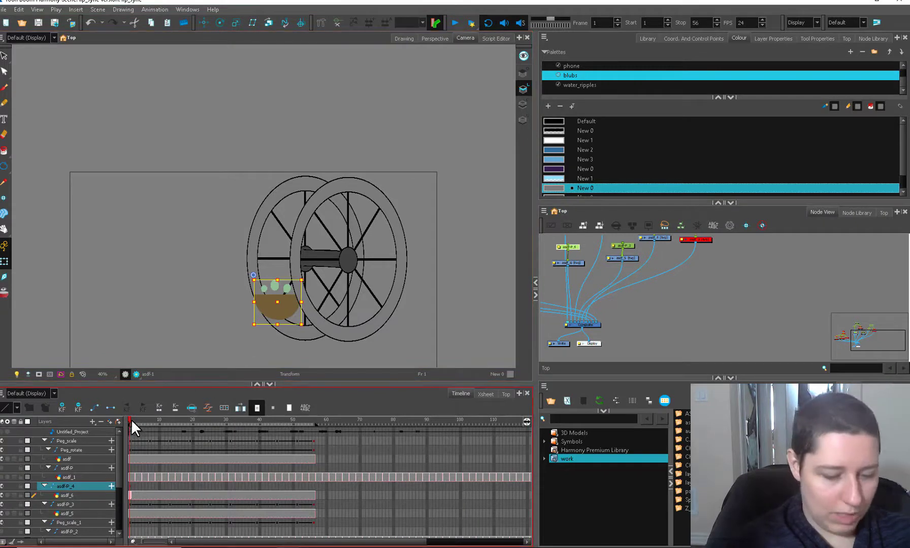
{"action": "left_click_drag", "start_coordinate": [292, 315], "coordinate": [284, 275]}
{"action": "key", "text": "period"}
{"action": "key", "text": "period"}
{"action": "key", "text": "period"}
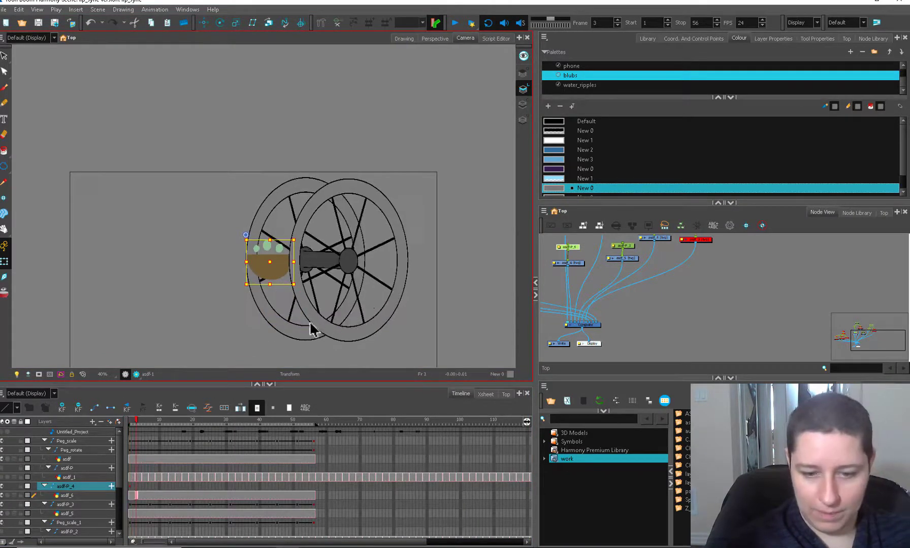
{"action": "key", "text": "Down"}
{"action": "key", "text": "Down"}
{"action": "key", "text": "Down"}
{"action": "key", "text": "Down"}
{"action": "key", "text": "Down"}
{"action": "key", "text": "Right"}
{"action": "key", "text": "period"}
{"action": "key", "text": "period"}
{"action": "key", "text": "period"}
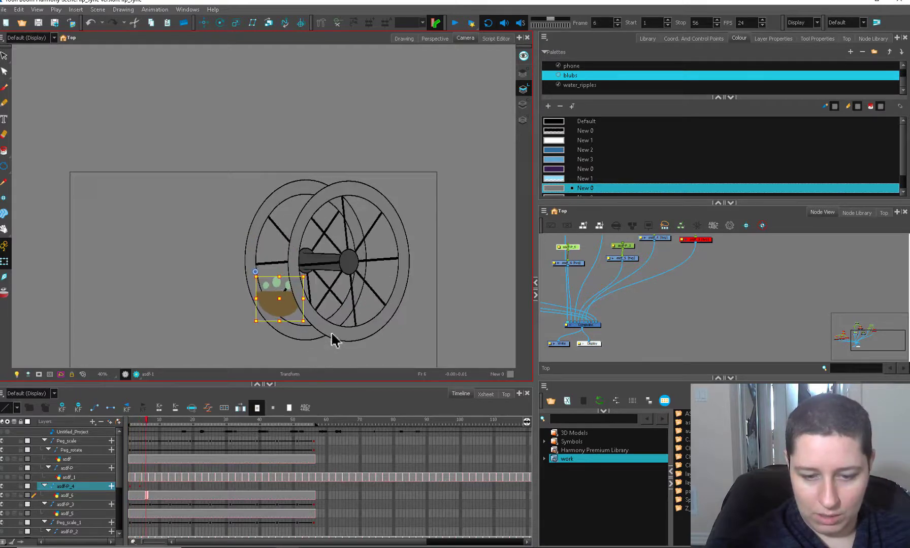
Continue keyframing the asdf-P_4 peg so the bowl travels around the wheel up to frame 21.
{"action": "key", "text": "period"}
{"action": "key", "text": "period"}
{"action": "key", "text": "period"}
{"action": "key", "text": "period"}
{"action": "key", "text": "period"}
{"action": "key", "text": "period"}
{"action": "key", "text": "period"}
{"action": "key", "text": "period"}
{"action": "key", "text": "period"}
{"action": "key", "text": "period"}
{"action": "key", "text": "period"}
{"action": "key", "text": "period"}
{"action": "key", "text": "period"}
{"action": "key", "text": "period"}
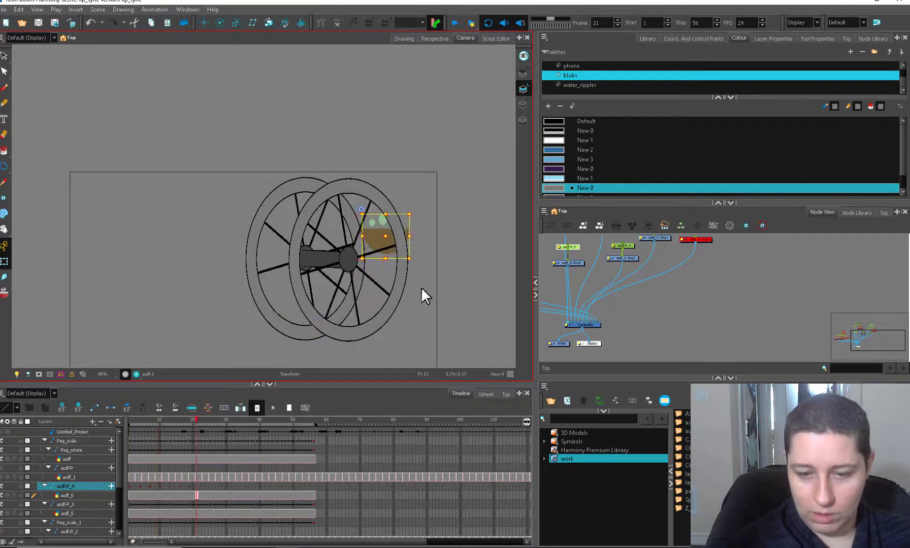
{"action": "key", "text": "comma"}
{"action": "key", "text": "comma"}
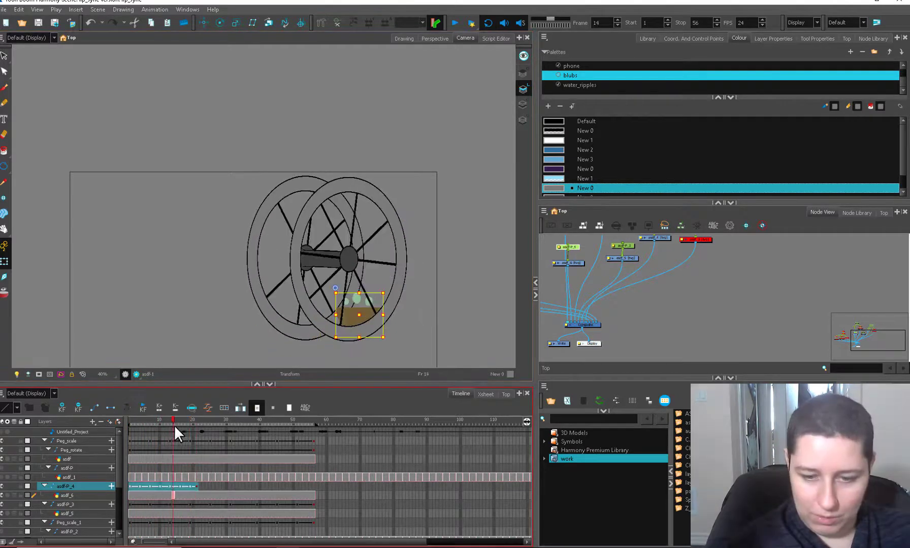
Repeat the asdf-P_4 peg's keyframes through frame 56, check the one at frame 20 and play the animation.
{"action": "left_click_drag", "start_coordinate": [175, 425], "coordinate": [182, 424]}
{"action": "key", "text": "Escape"}
{"action": "left_click", "coordinate": [454, 24]}
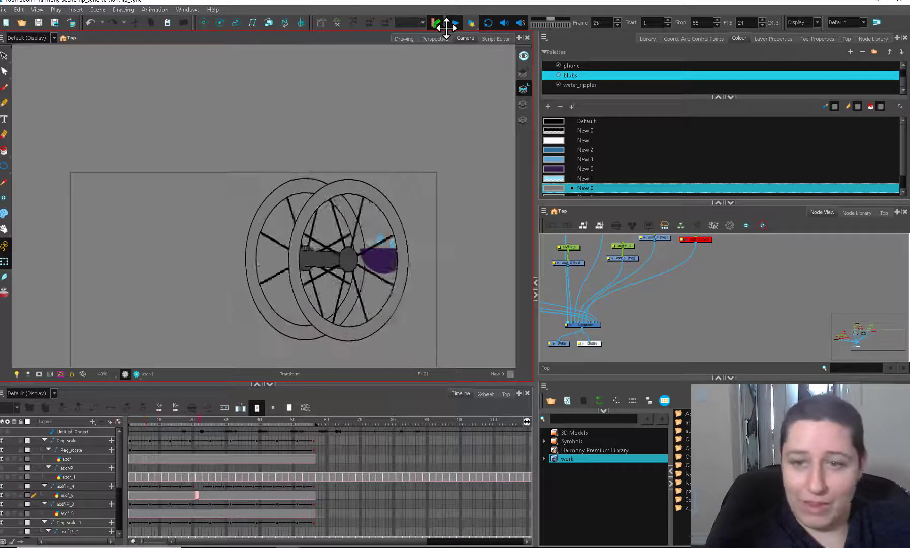
{"action": "left_click", "coordinate": [447, 25]}
{"action": "left_click", "coordinate": [192, 483]}
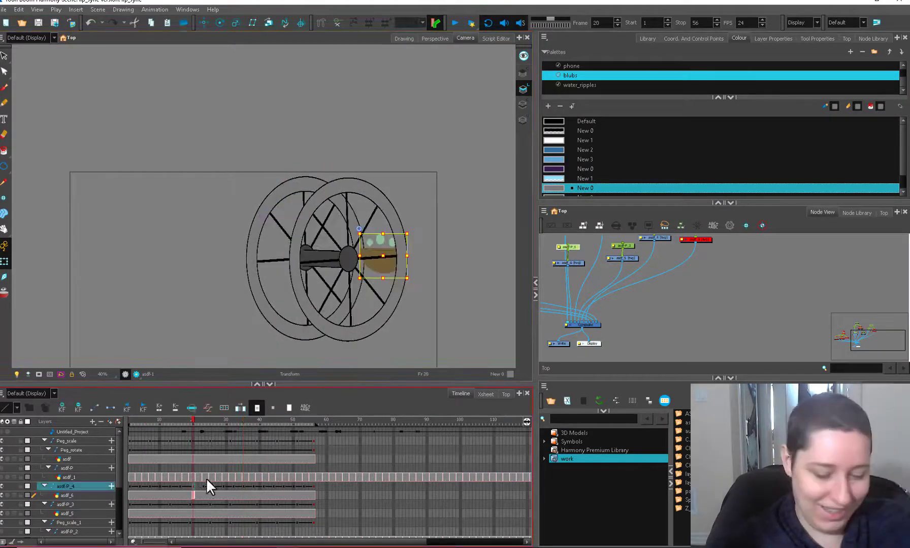
{"action": "left_click", "coordinate": [453, 24]}
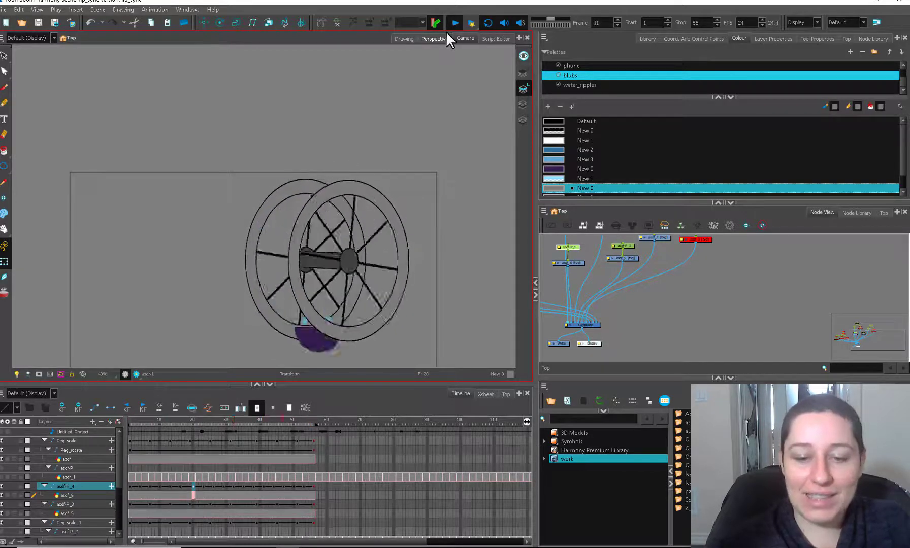
Re-enable the disabled peg and drawing nodes of both wheels' black treads.
{"action": "left_click", "coordinate": [715, 235]}
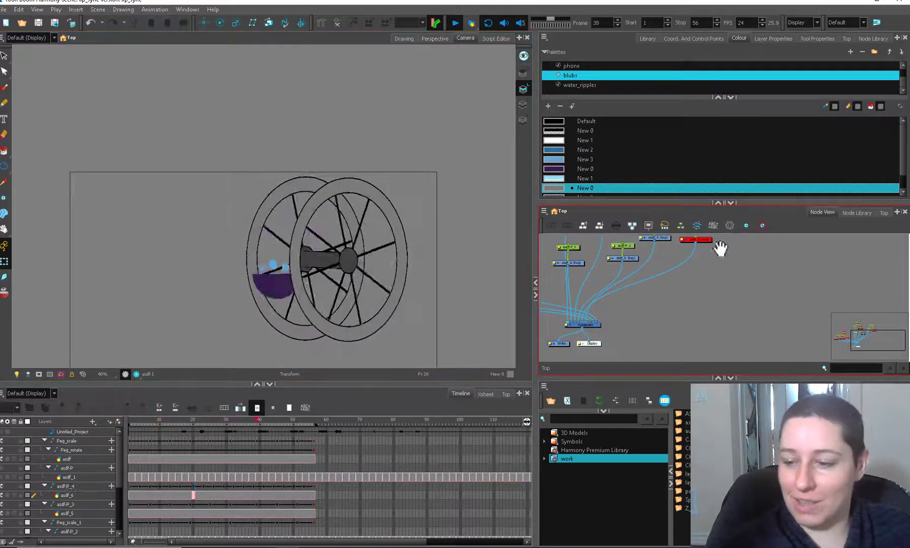
{"action": "left_click_drag", "start_coordinate": [726, 254], "coordinate": [762, 261]}
{"action": "key", "text": "a"}
{"action": "left_click_drag", "start_coordinate": [675, 246], "coordinate": [655, 272]}
{"action": "key", "text": "a"}
{"action": "left_click", "coordinate": [670, 257]}
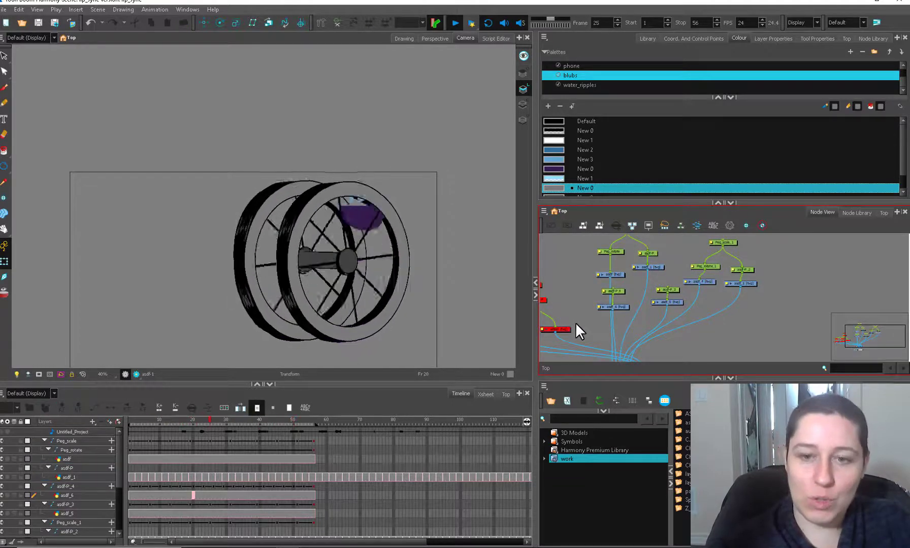
Move the bowl drawing's connection on the composite to adjust its layering among the wheel parts, and play the animation.
{"action": "left_click", "coordinate": [613, 275]}
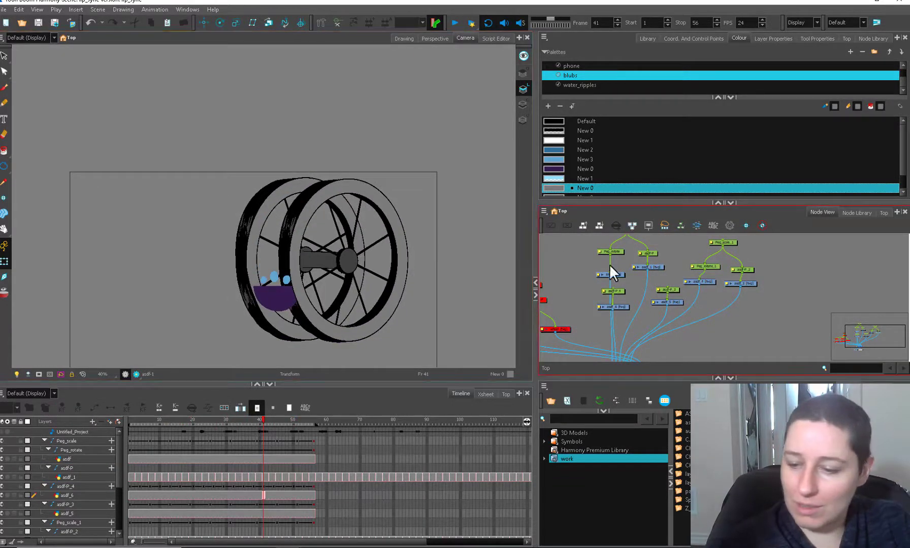
{"action": "left_click", "coordinate": [618, 308]}
{"action": "scroll", "coordinate": [619, 339], "scroll_direction": "down", "scroll_amount": 1}
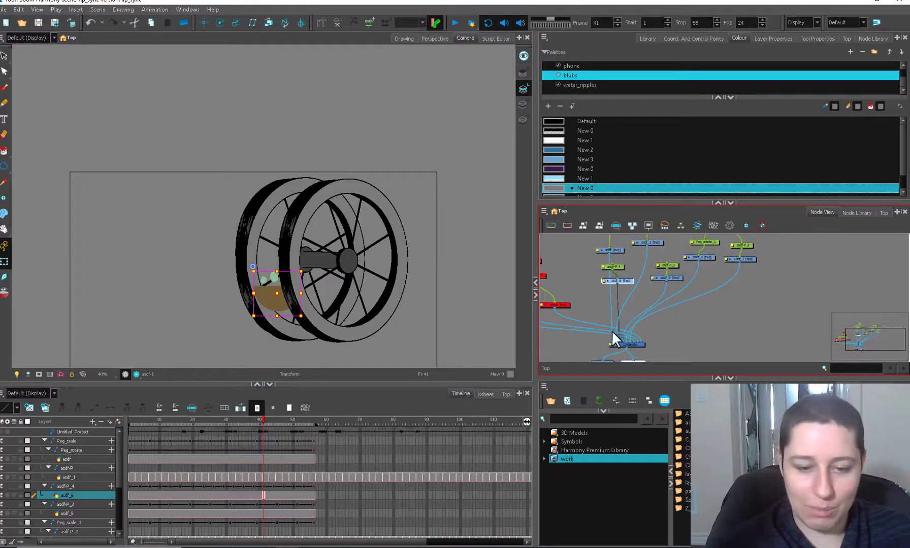
{"action": "left_click", "coordinate": [572, 269]}
{"action": "left_click", "coordinate": [454, 23]}
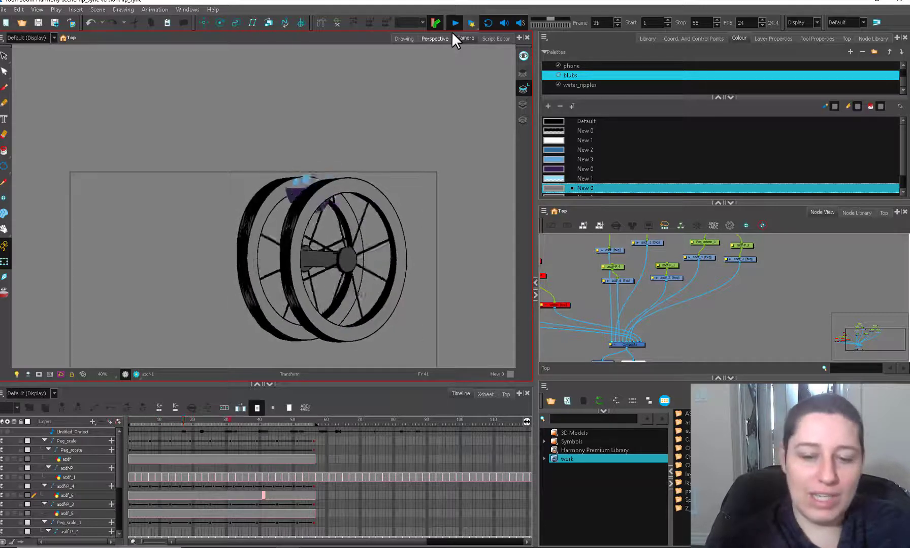
{"action": "left_click", "coordinate": [456, 39]}
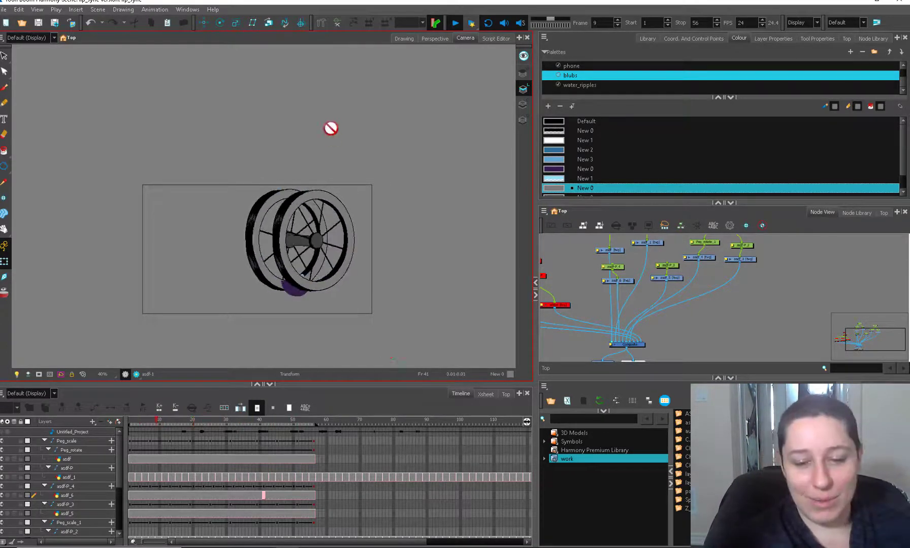
Stop at frame 36 to examine the wheels and bowl up close, and replay the full animation.
{"action": "left_click", "coordinate": [455, 23]}
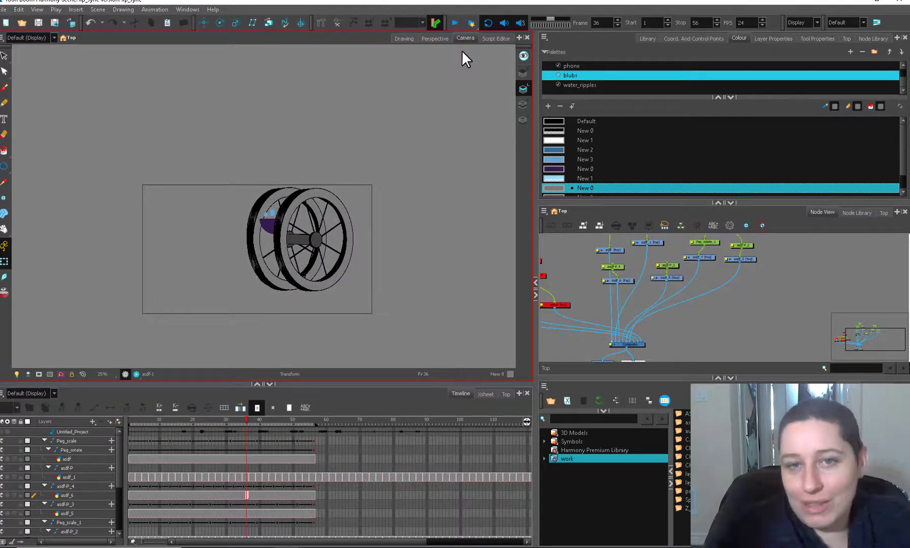
{"action": "key", "text": "2"}
{"action": "key", "text": "2"}
{"action": "key", "text": "2"}
{"action": "key", "text": "2"}
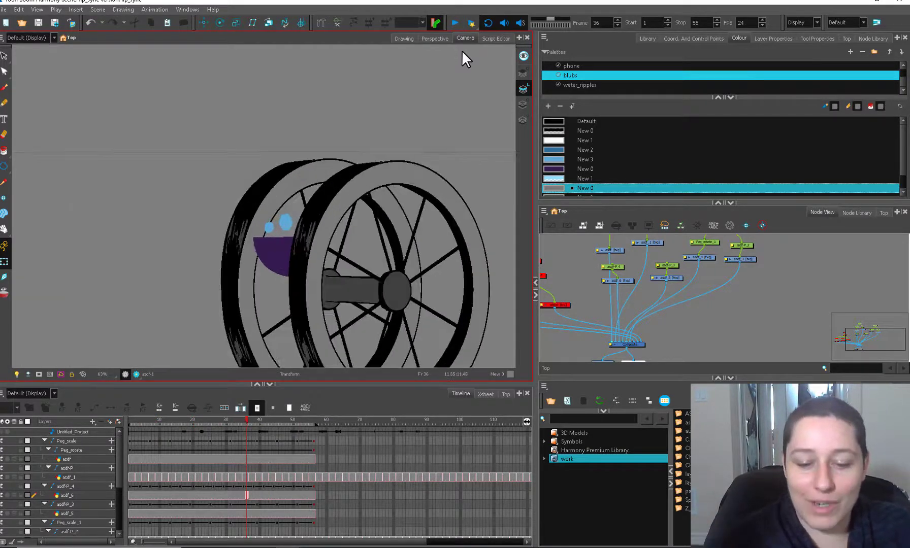
{"action": "key", "text": "1"}
{"action": "key", "text": "1"}
{"action": "key", "text": "1"}
{"action": "left_click", "coordinate": [455, 23]}
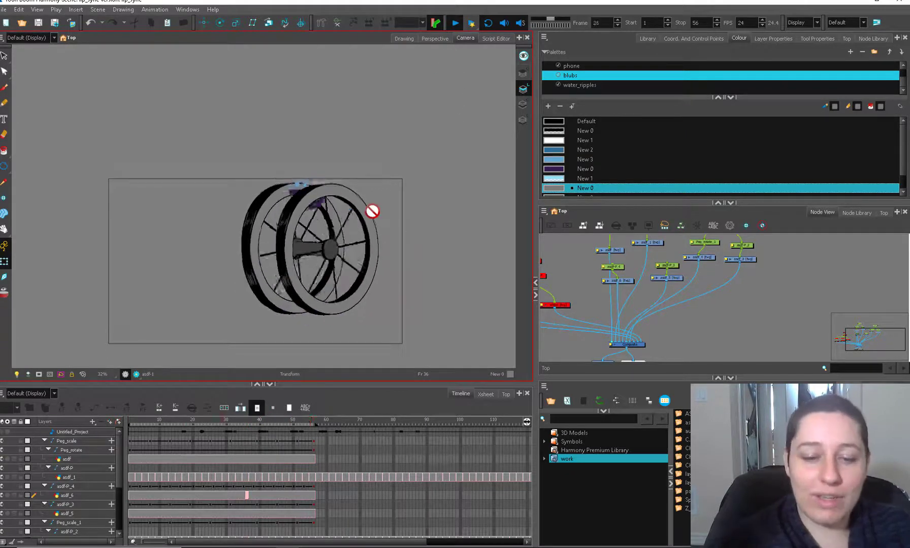